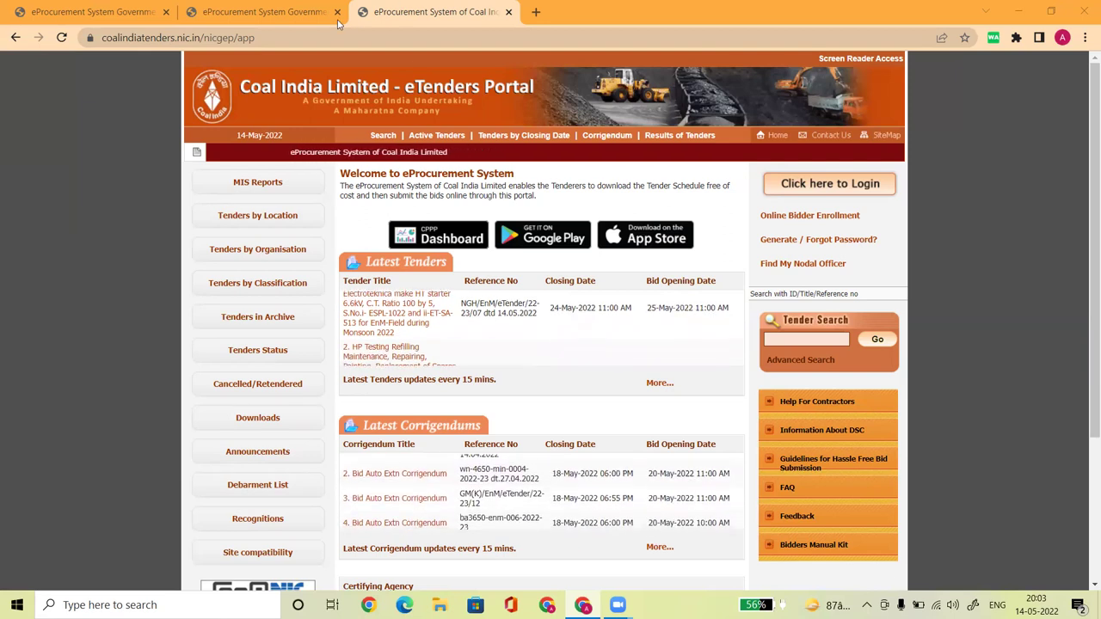
click(239, 11)
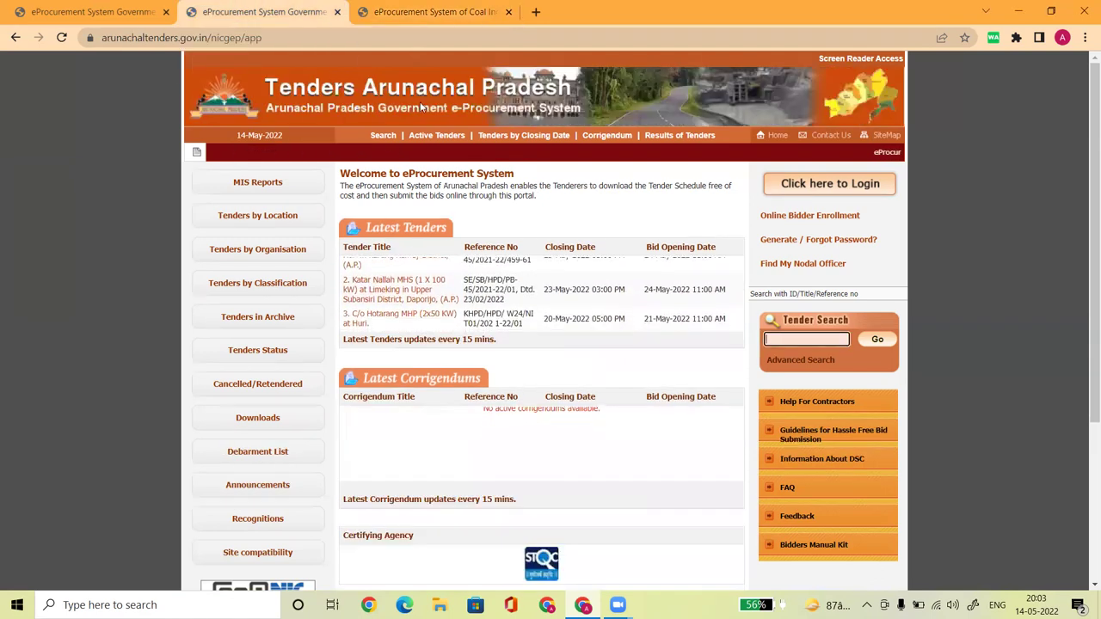
click(95, 11)
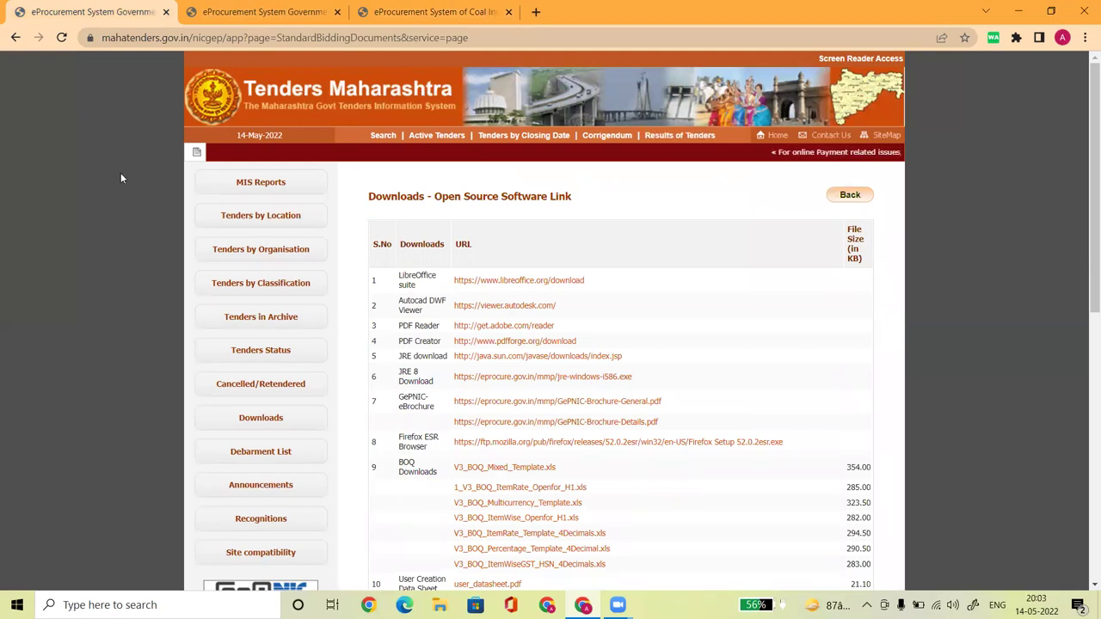
click(430, 11)
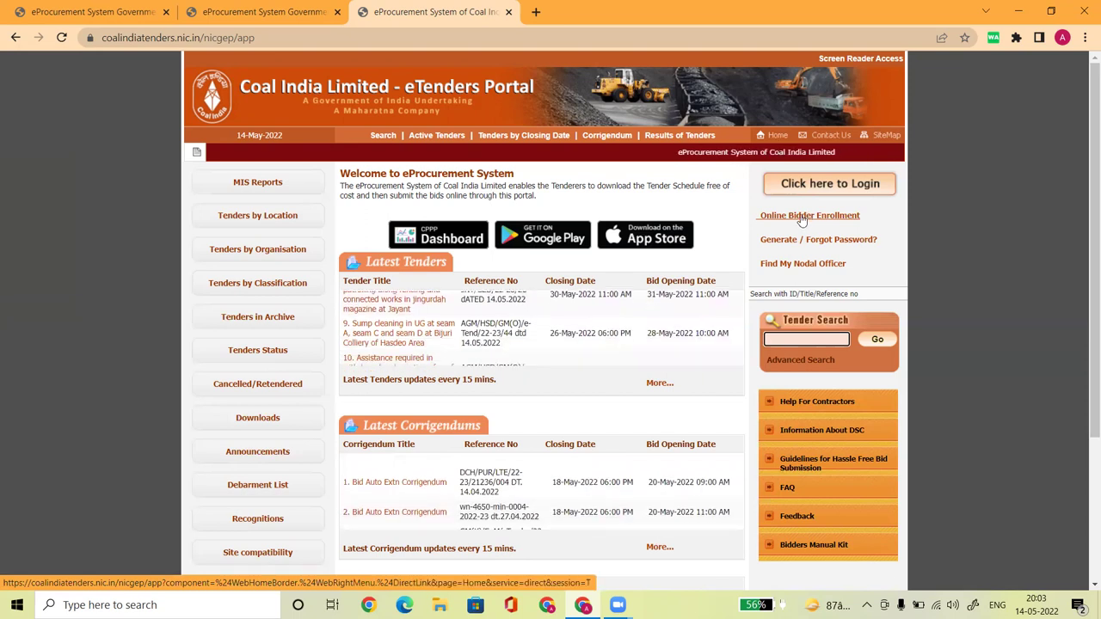
Open the Online Enrollment of Corporate/Bidder form
click(800, 215)
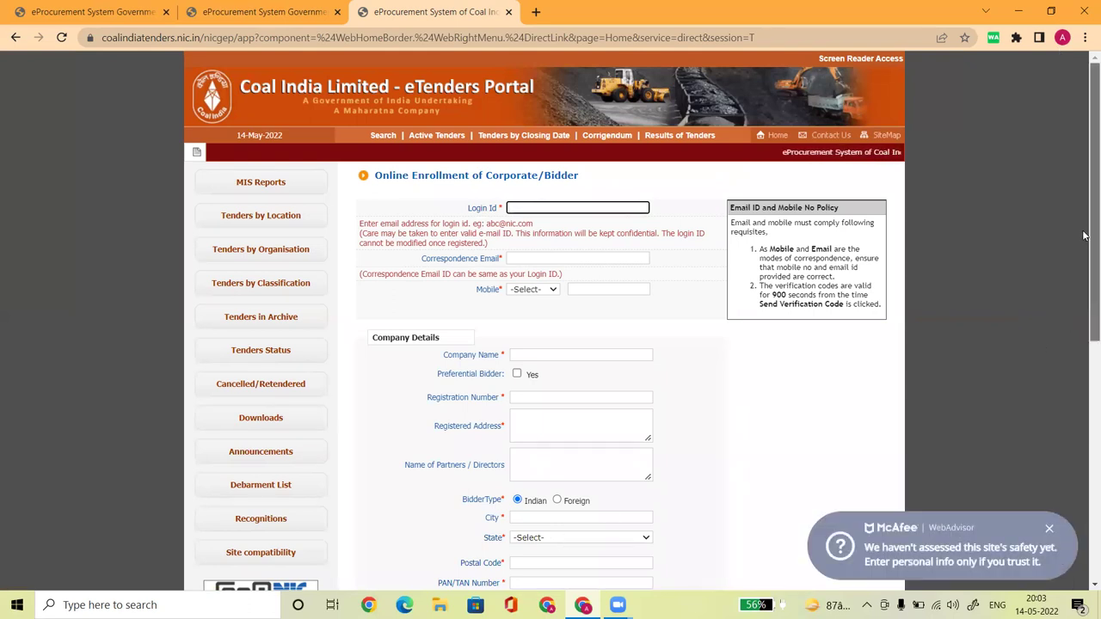
scroll(1083, 232, down, 1)
click(745, 373)
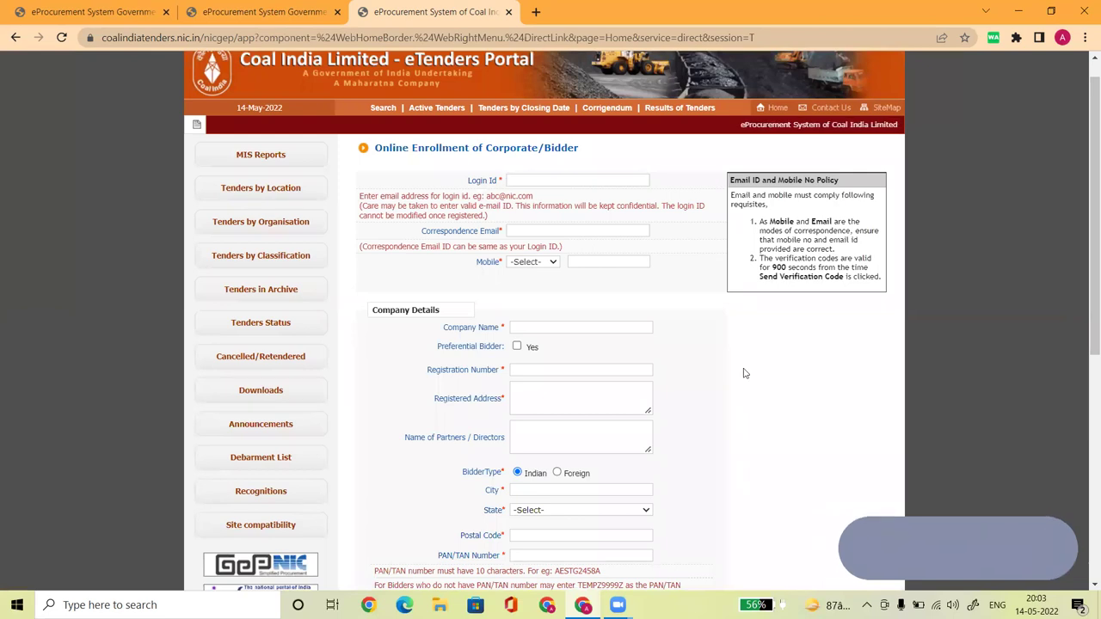
Enter the bidder's e-mail address as the Login Id
click(531, 181)
click(508, 181)
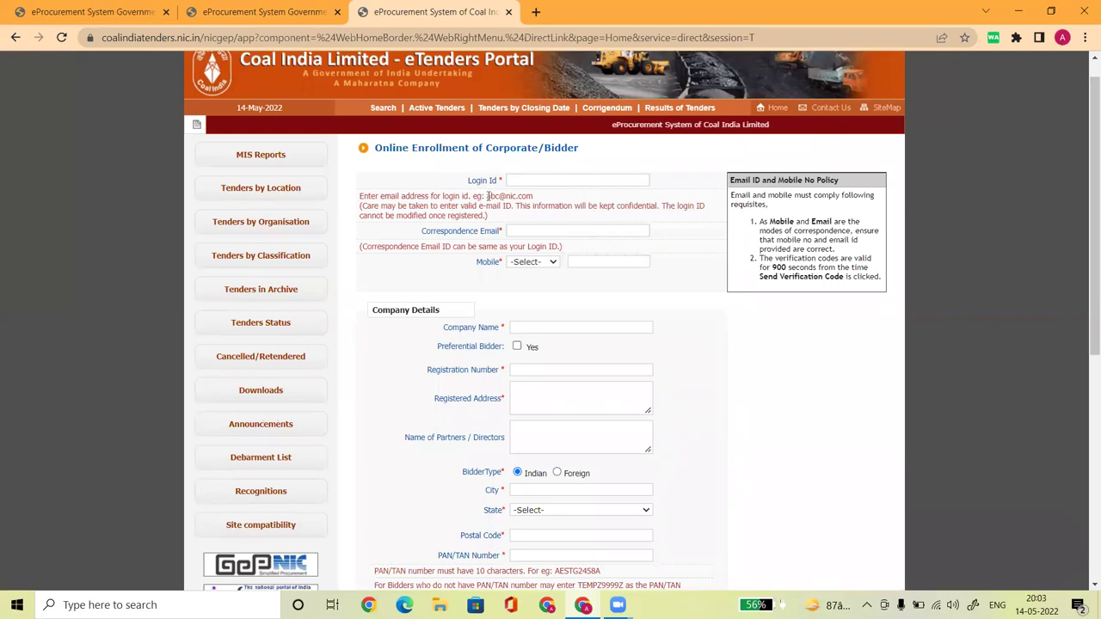
drag(487, 196, 535, 197)
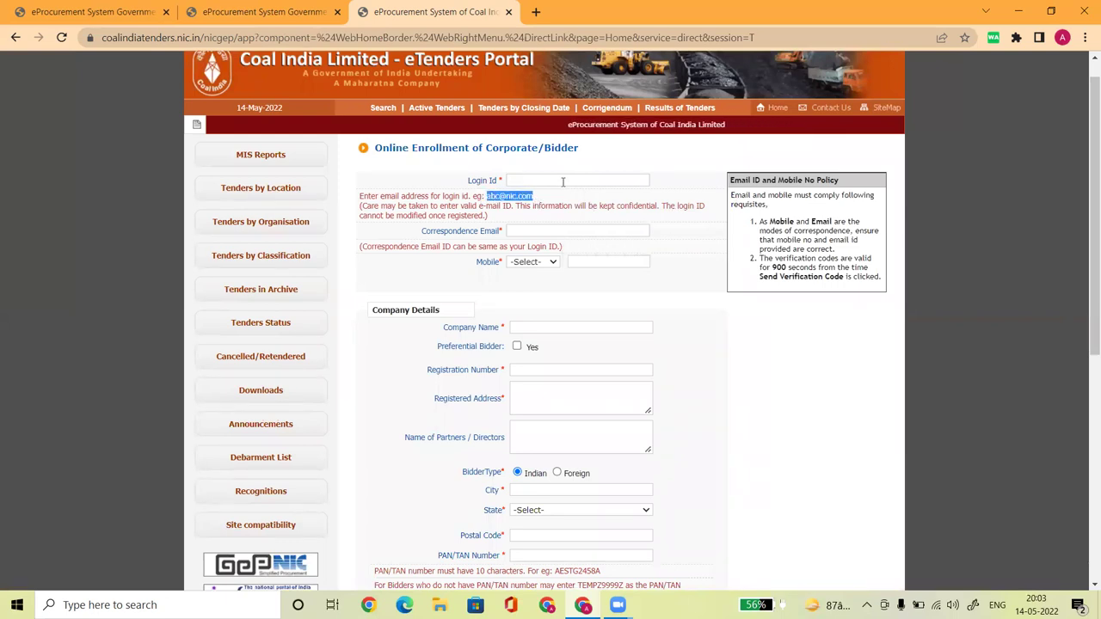
click(563, 181)
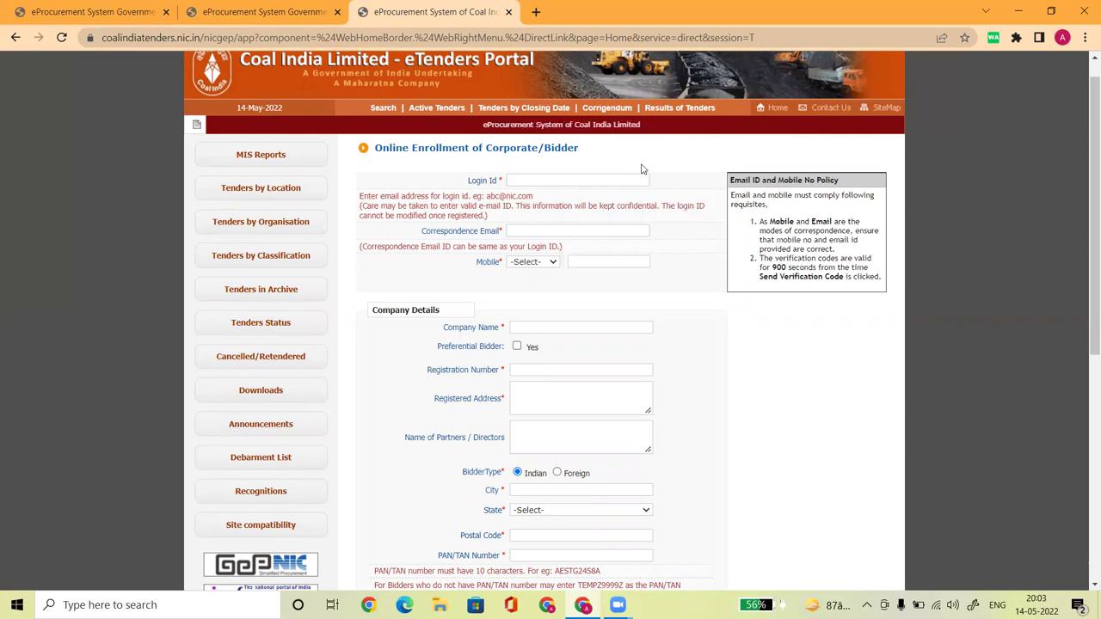
click(609, 180)
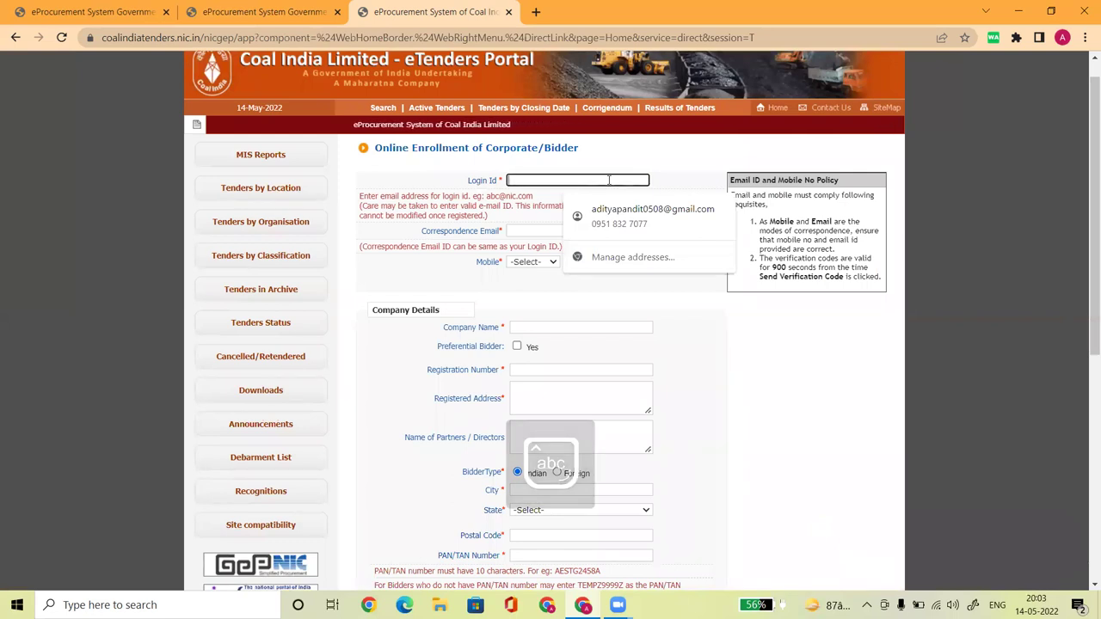
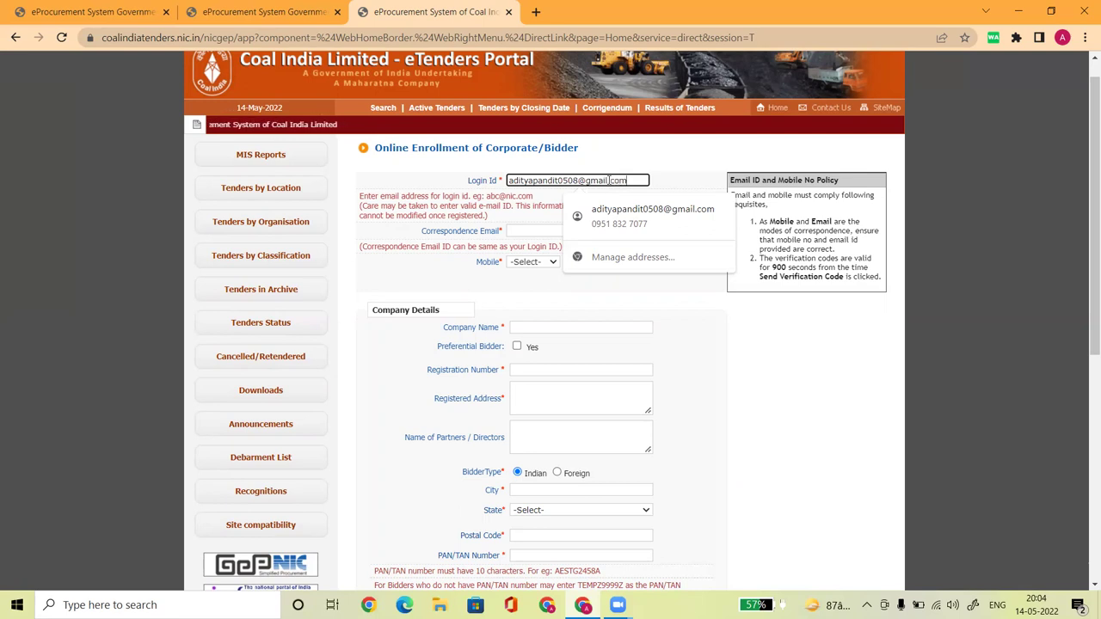
click(651, 155)
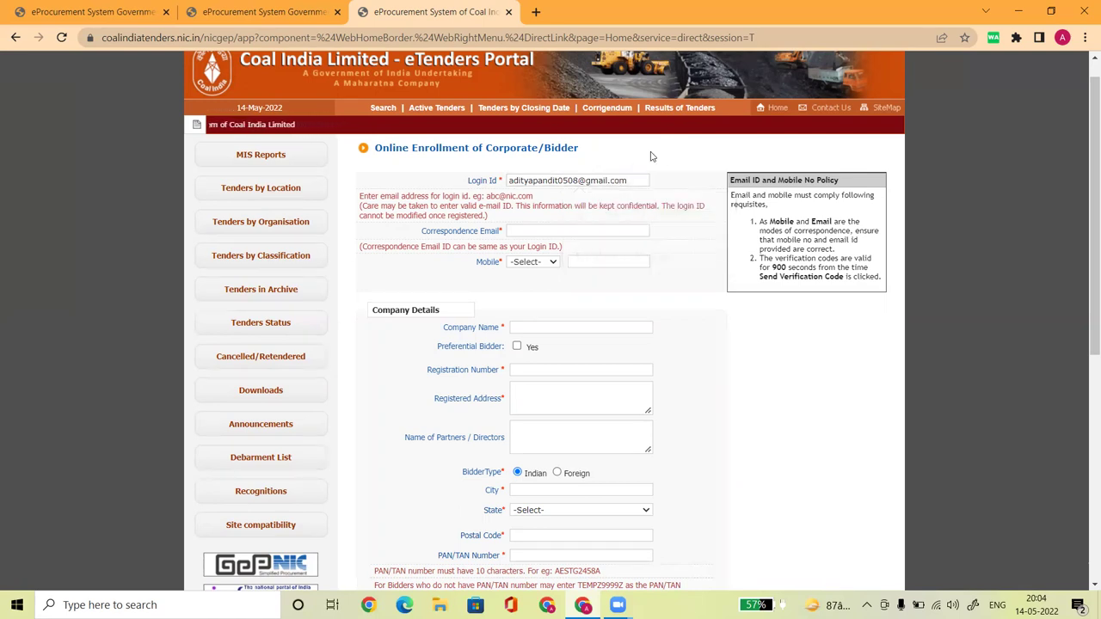
Copy the Login Id e-mail into the Correspondence Email field
click(551, 231)
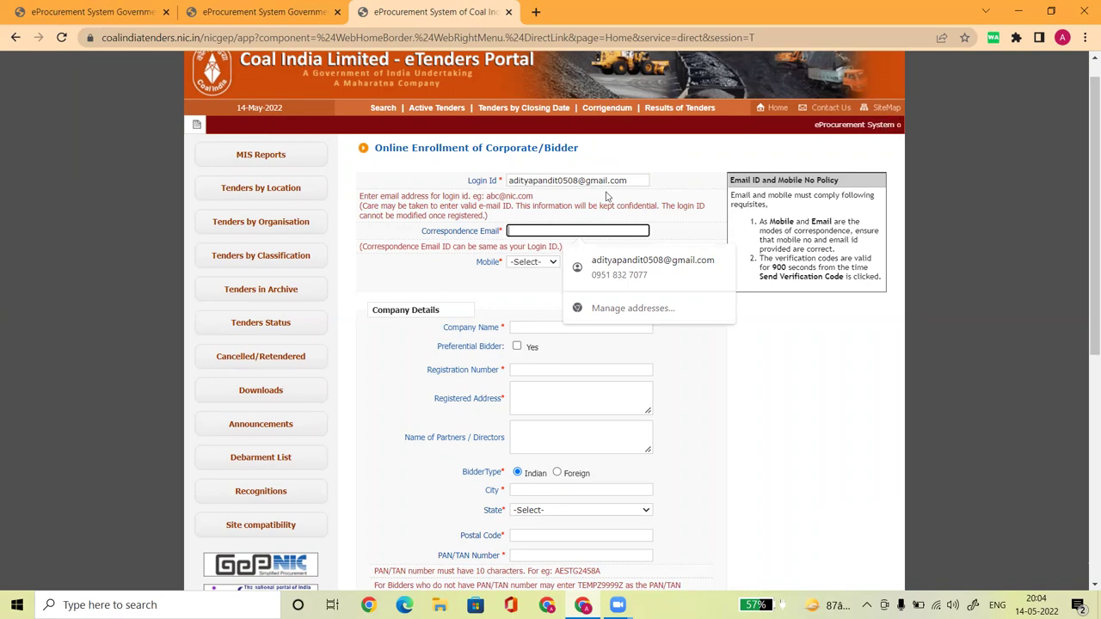
drag(637, 180, 508, 167)
key(ctrl+c)
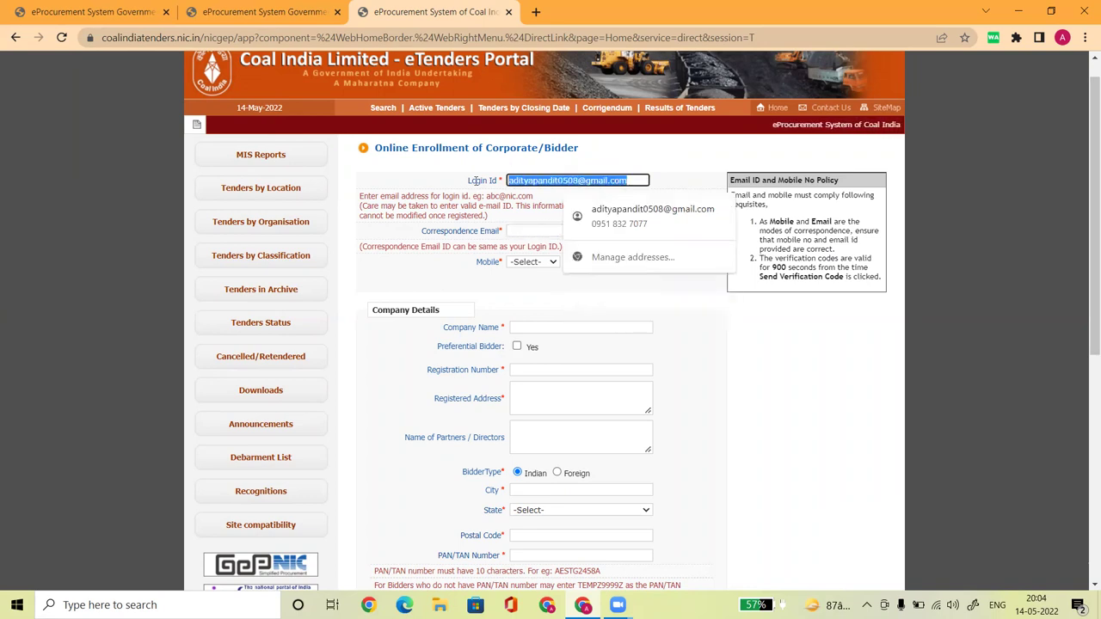
click(516, 231)
key(ctrl+v)
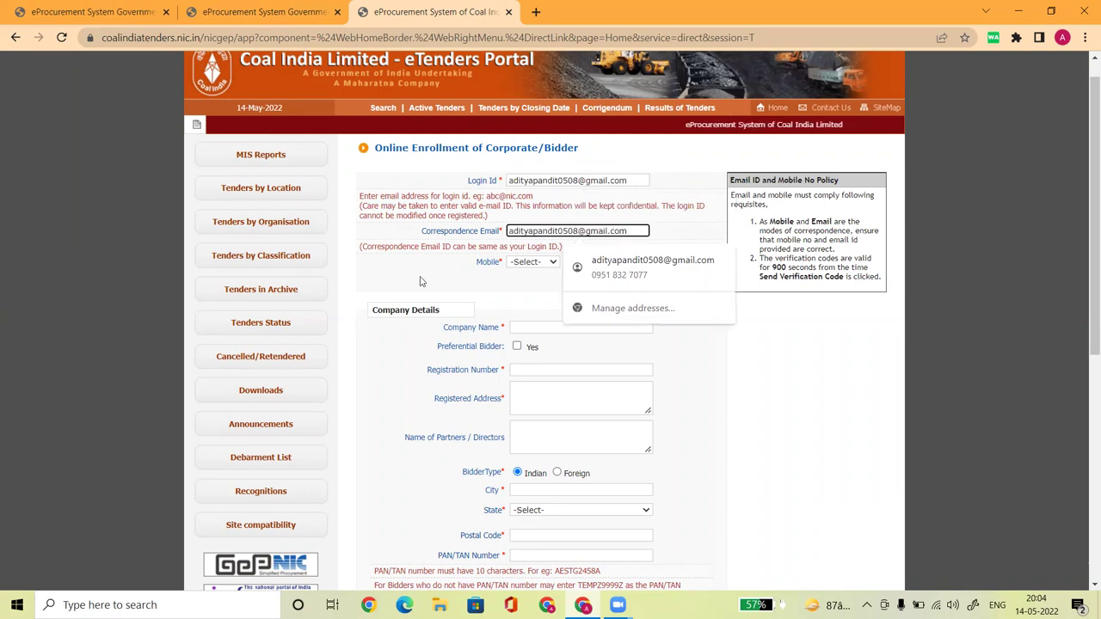
click(419, 281)
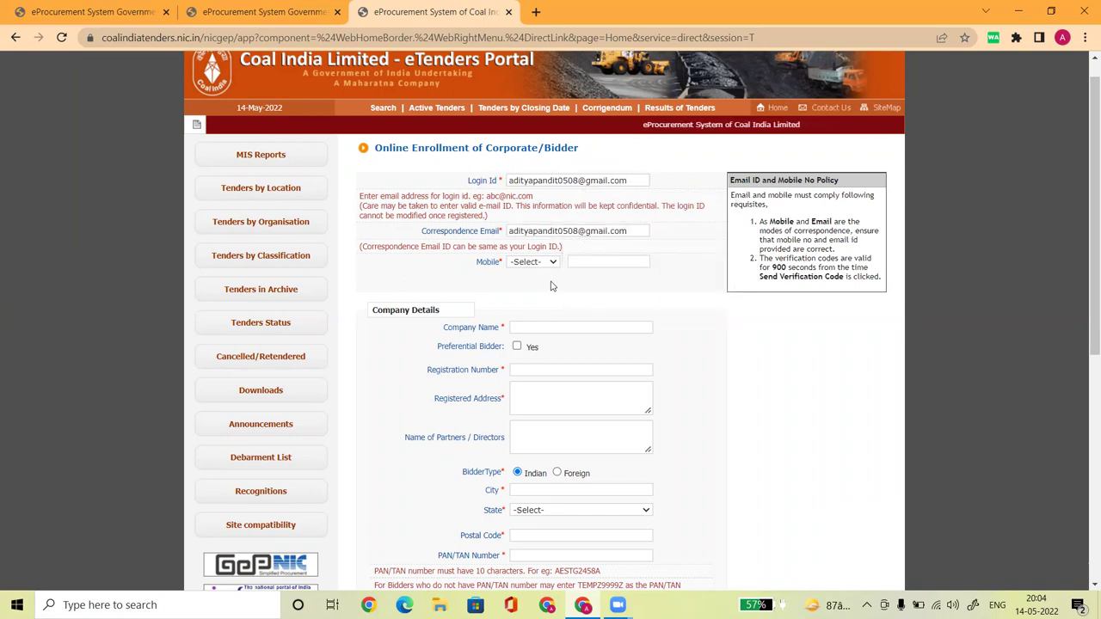
Set the mobile country code to IND (91) and enter the mobile number
click(534, 262)
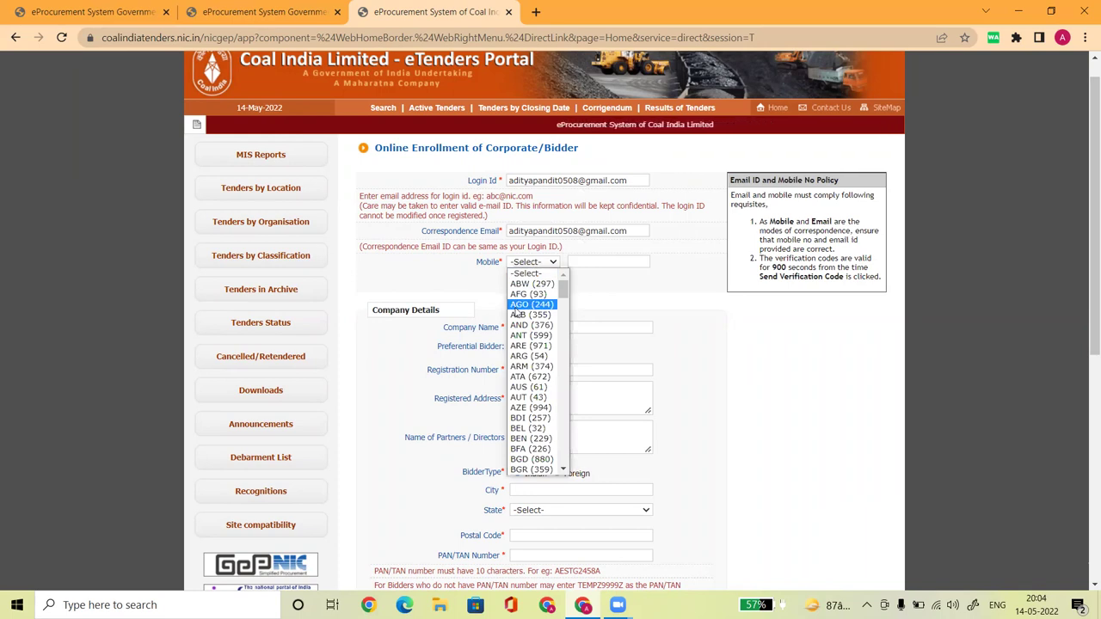
text(ind)
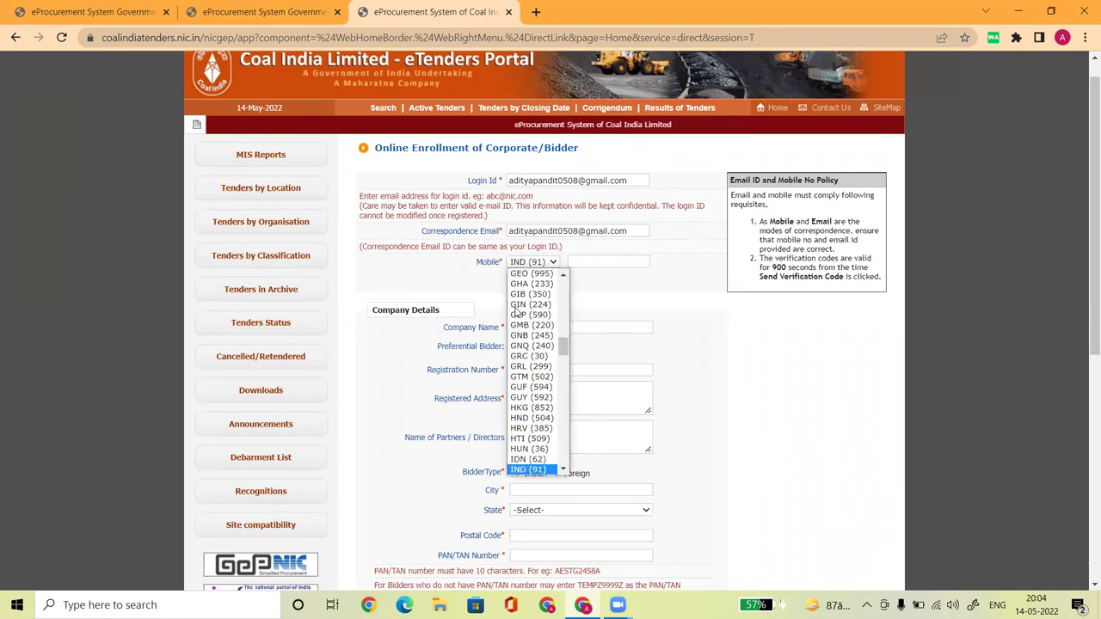
key(Return)
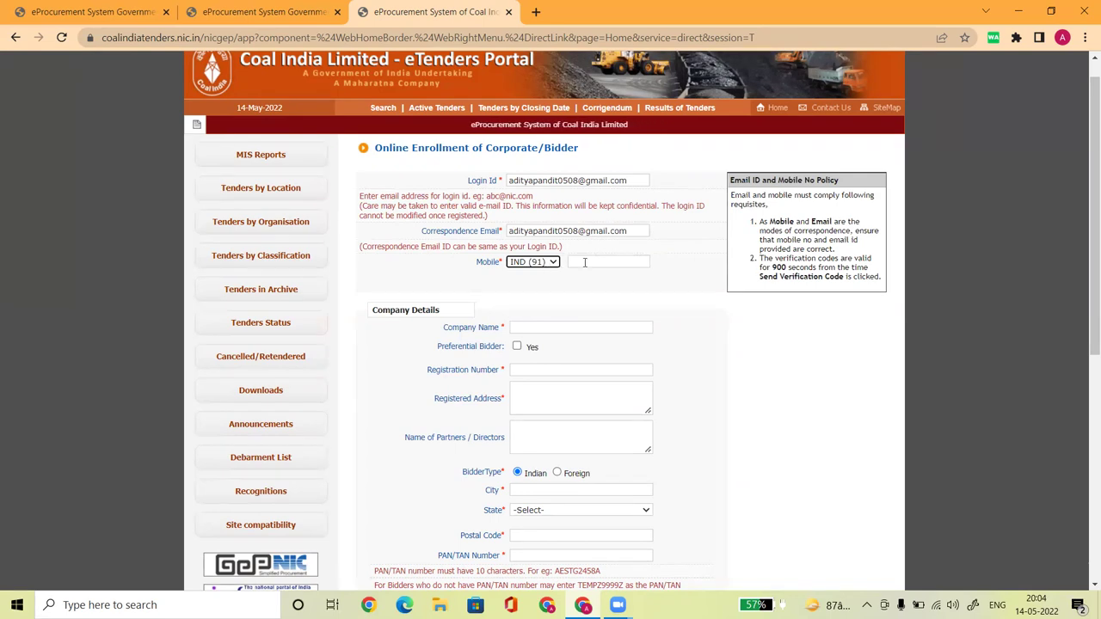
click(583, 262)
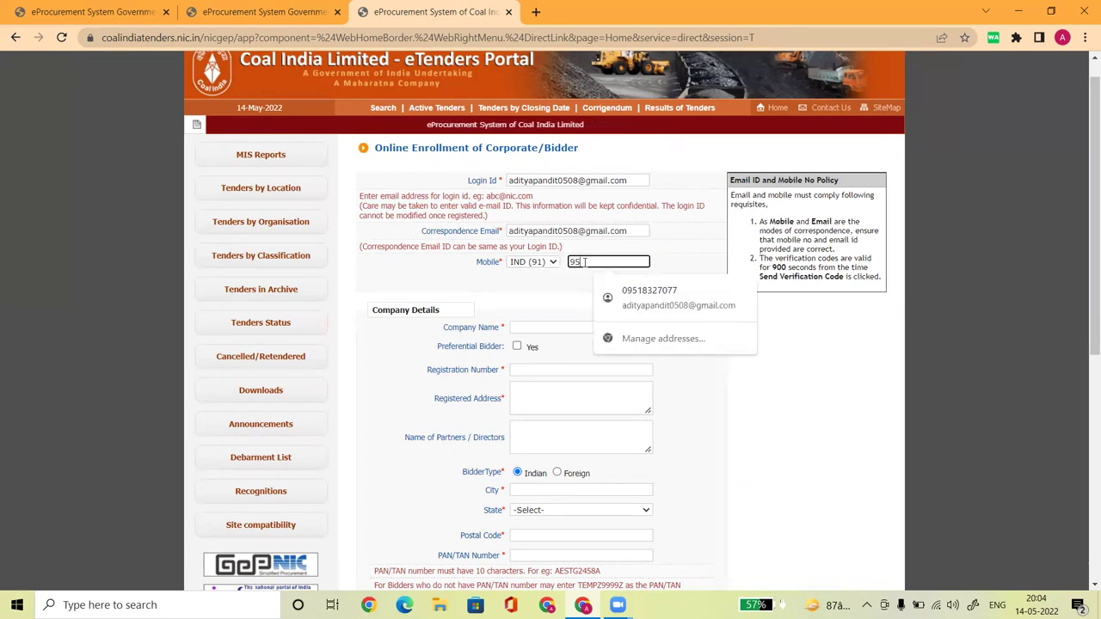
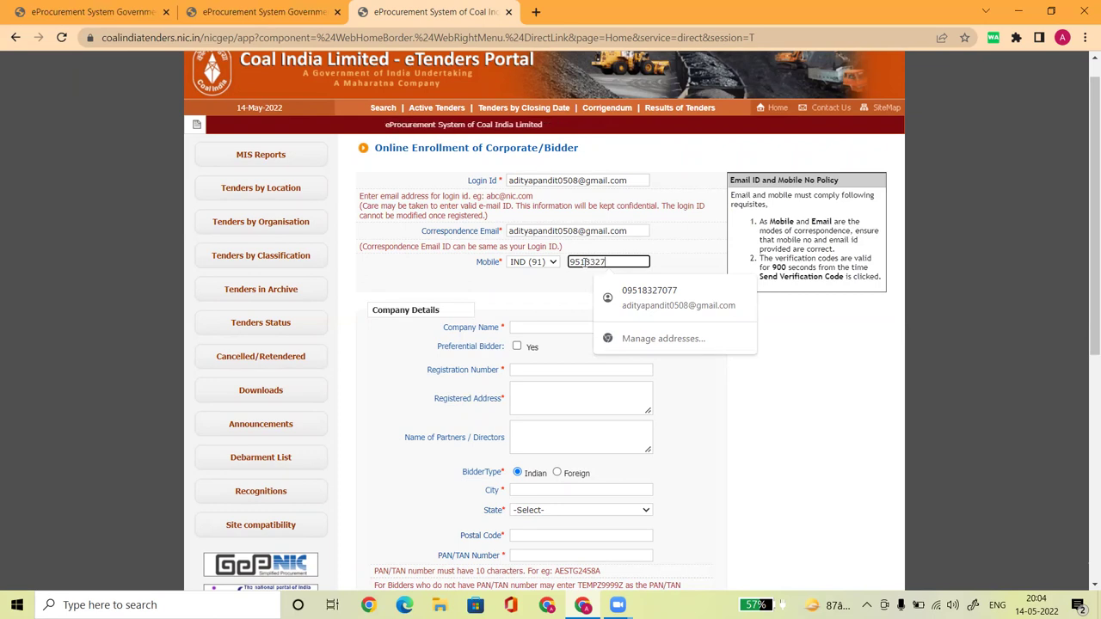
click(480, 282)
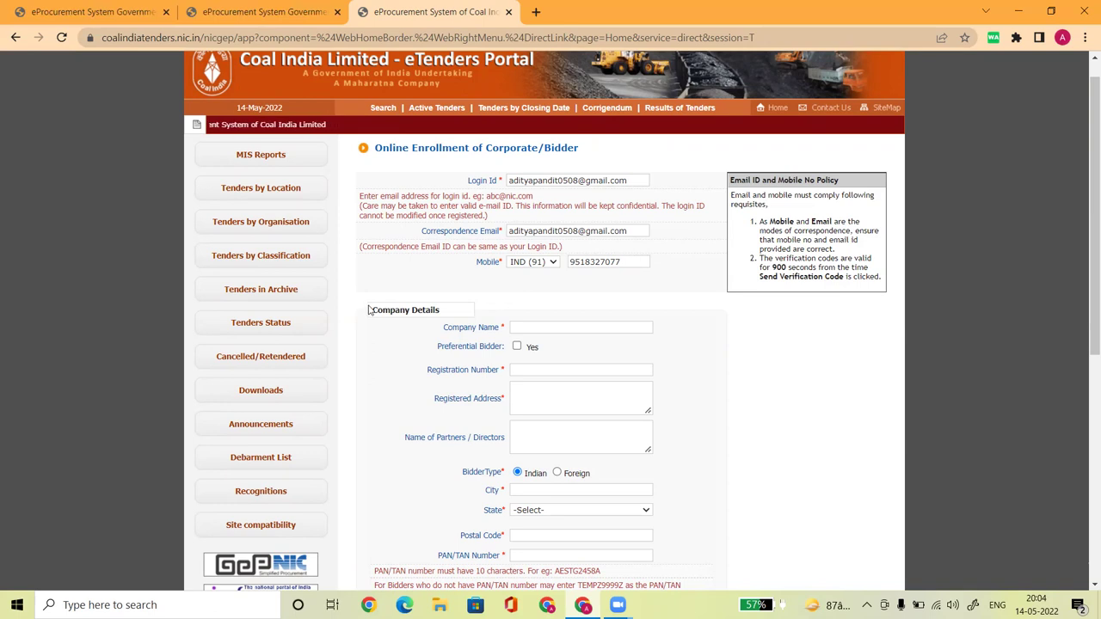
drag(374, 307, 444, 318)
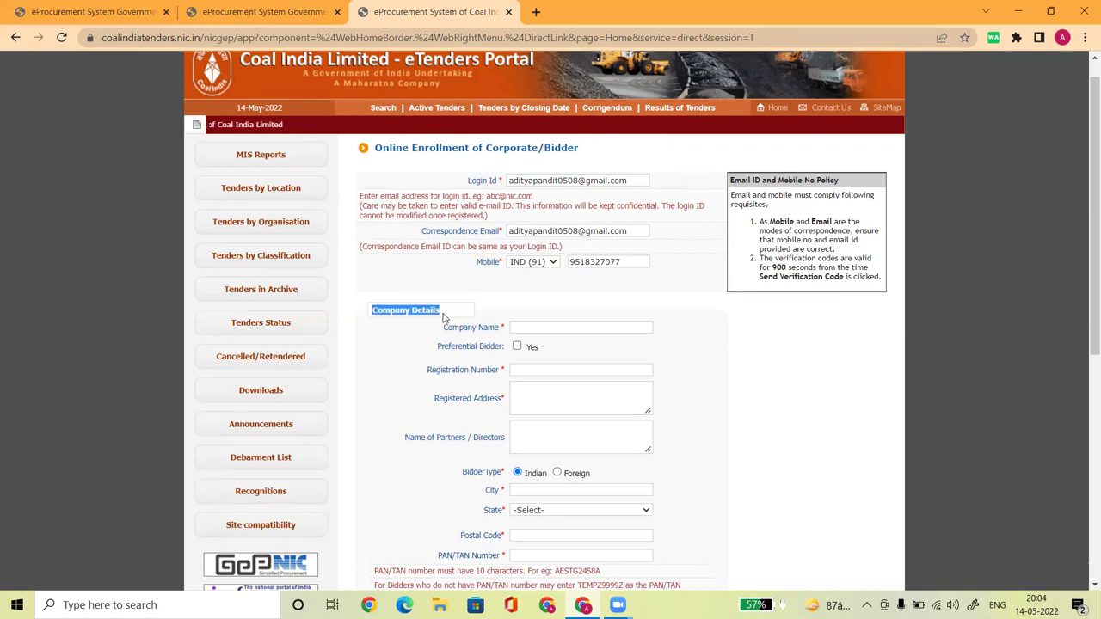
scroll(581, 255, down, 1)
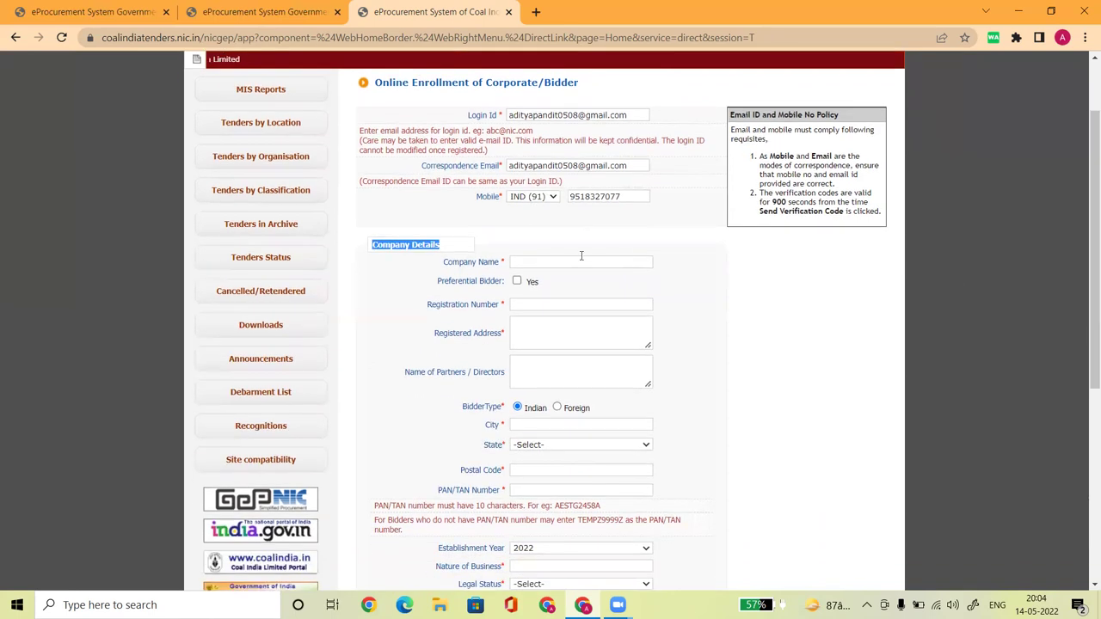
click(525, 263)
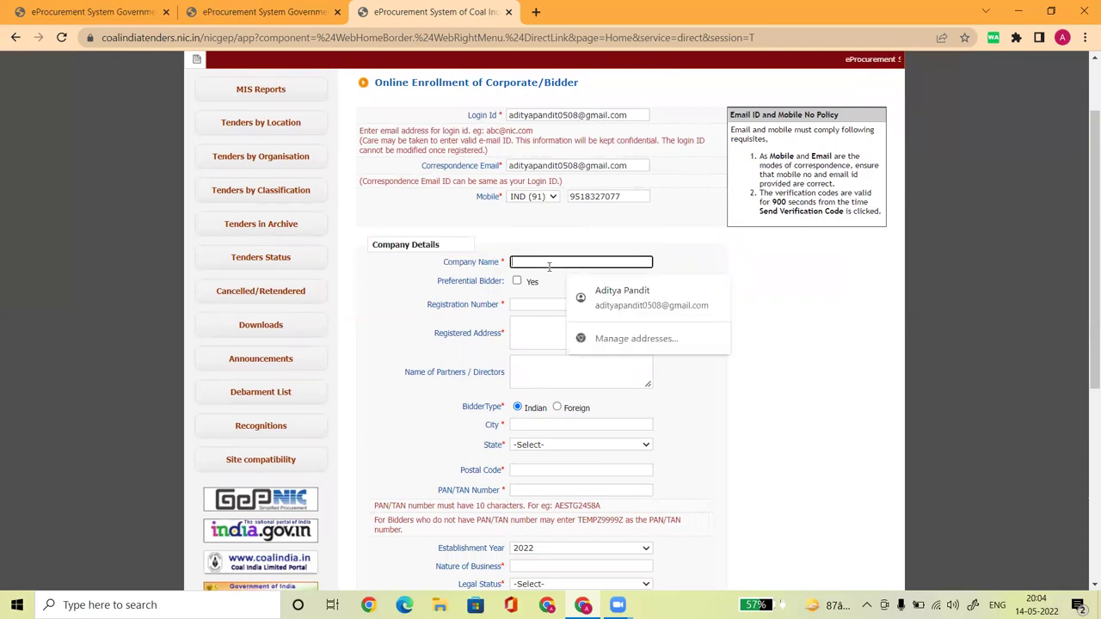
text(Bhagat Techno)
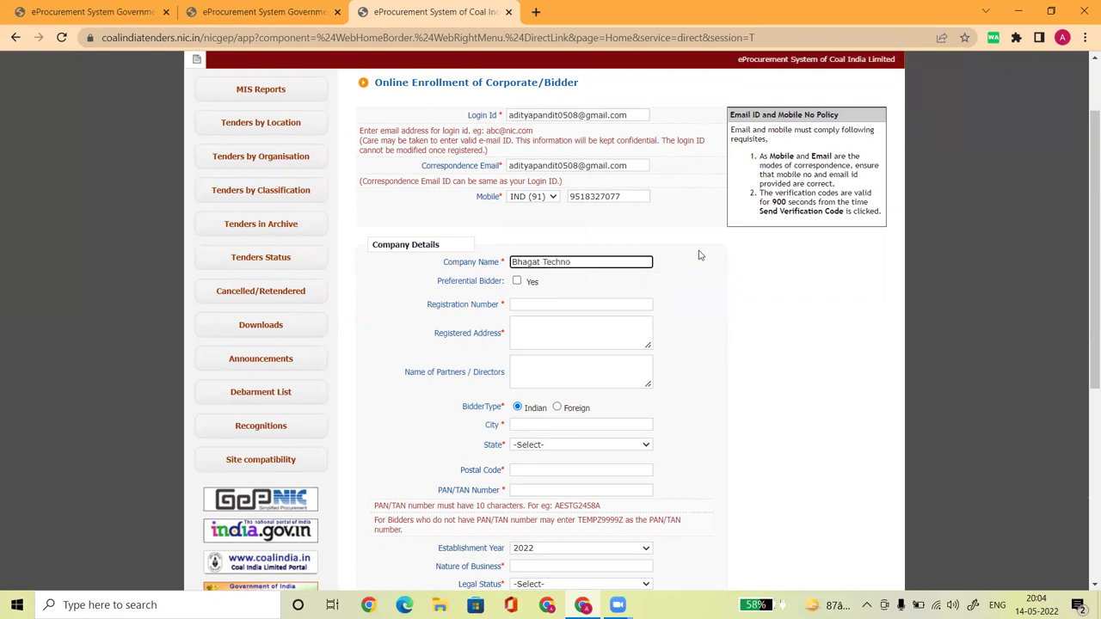
click(698, 254)
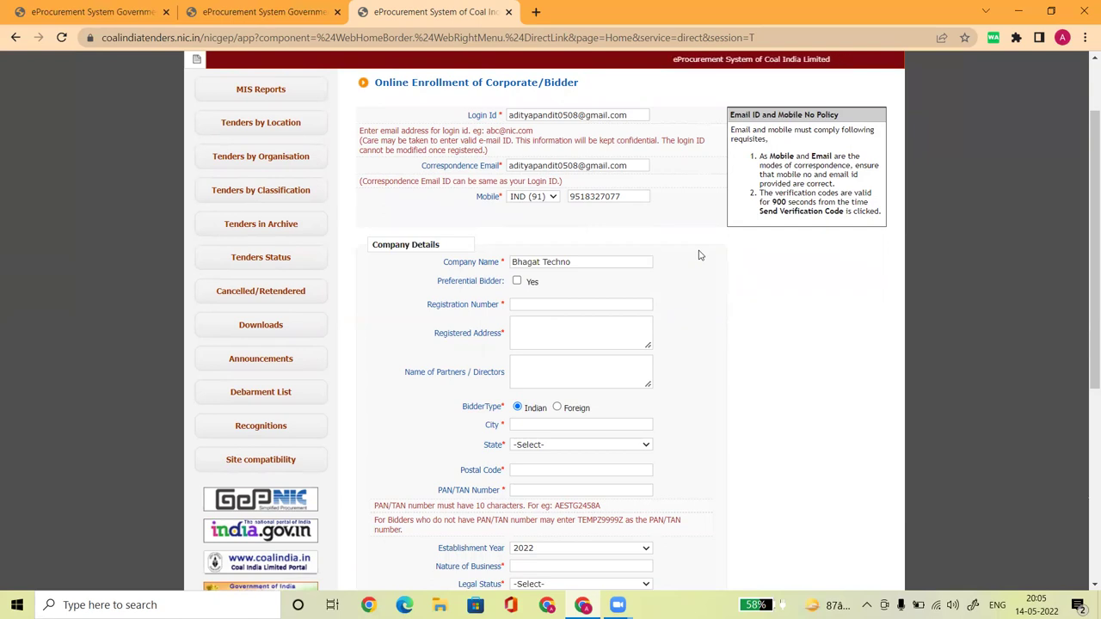
click(587, 262)
key(BackSpace)
key(BackSpace)
key(BackSpace)
key(BackSpace)
key(BackSpace)
key(BackSpace)
key(BackSpace)
key(BackSpace)
key(BackSpace)
key(BackSpace)
key(BackSpace)
key(BackSpace)
key(BackSpace)
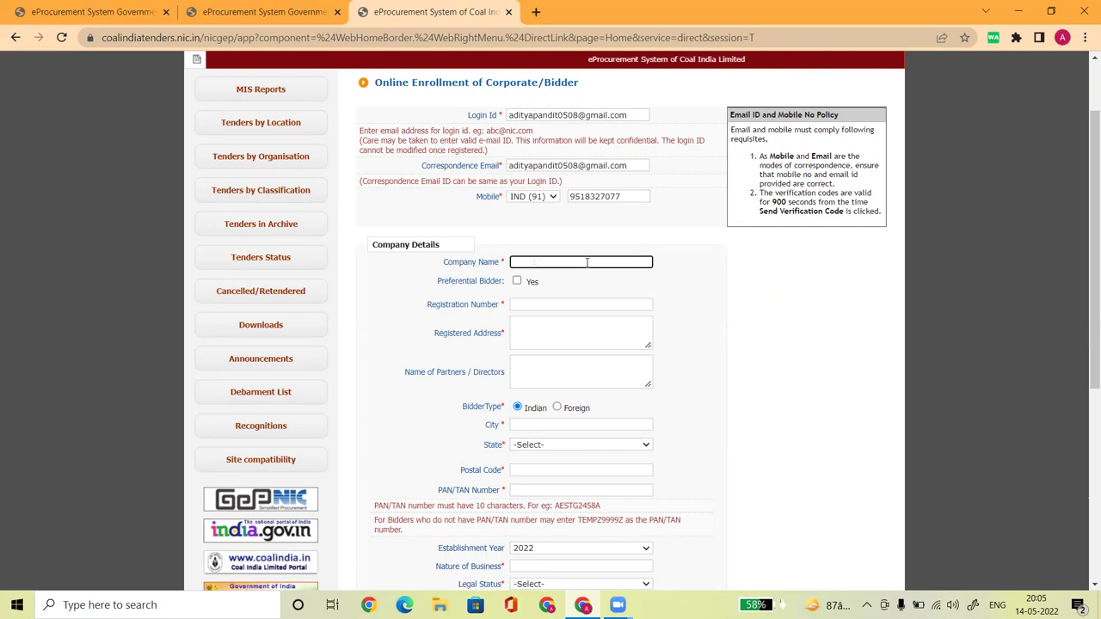
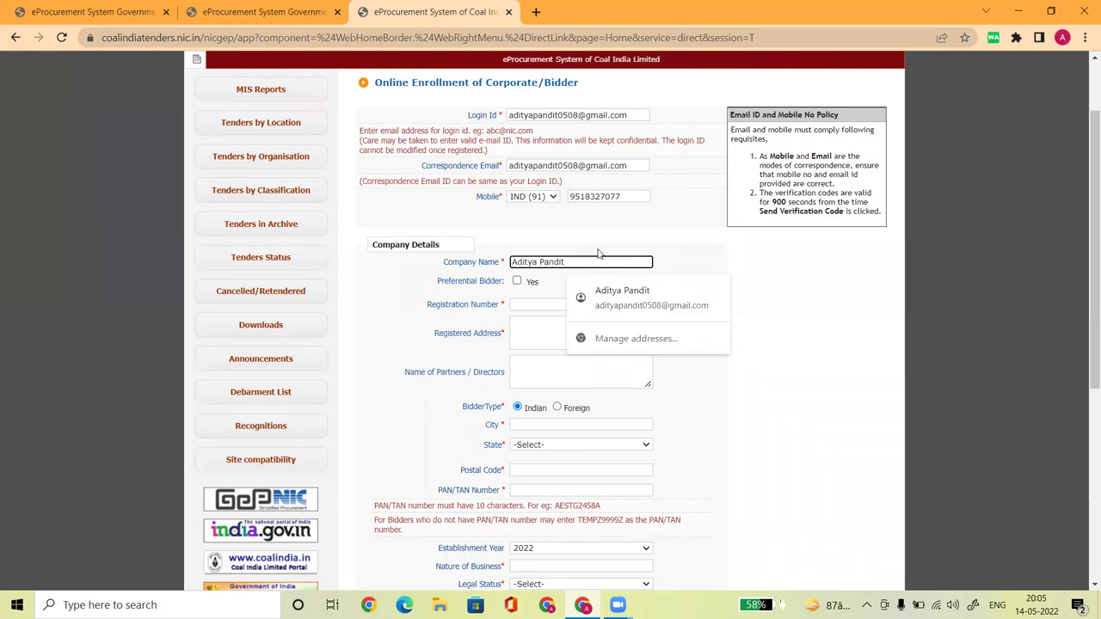
click(594, 247)
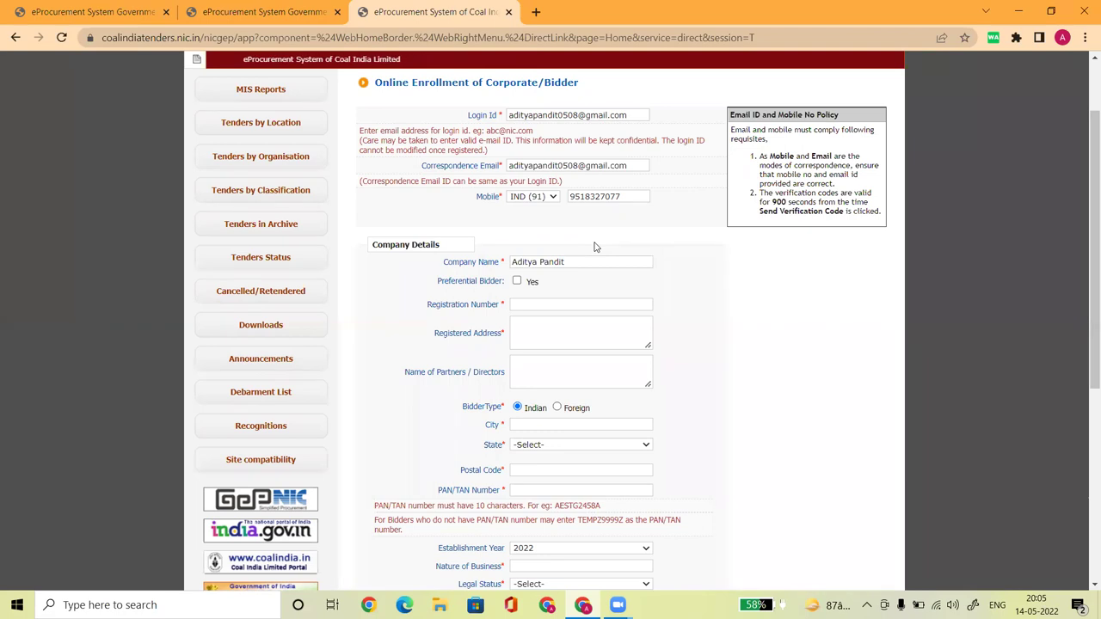
click(586, 264)
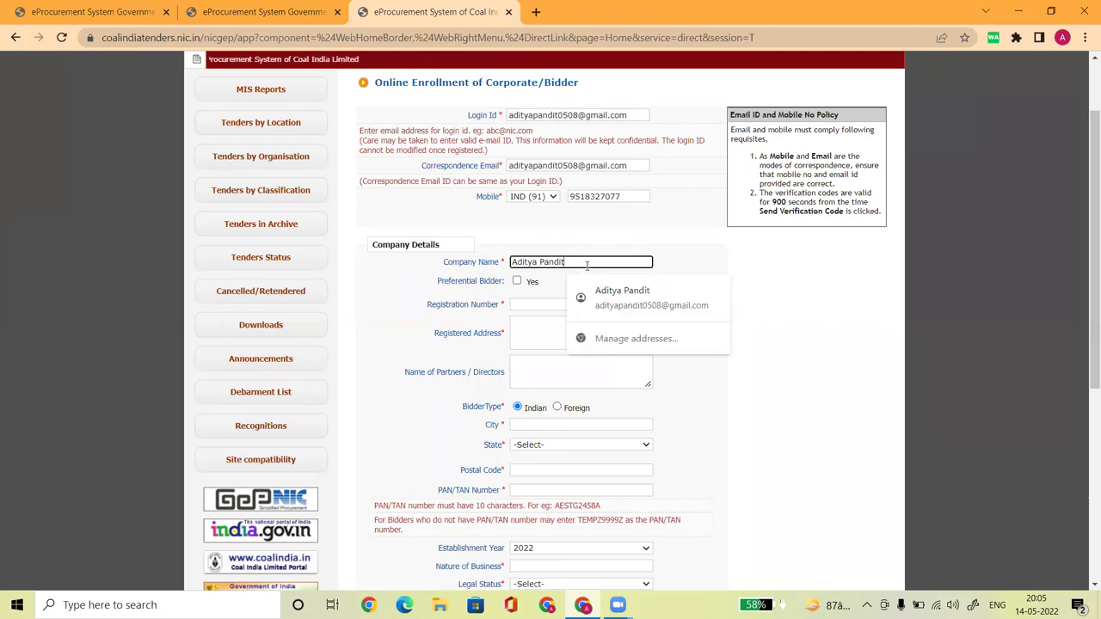
key(ctrl+BackSpace)
key(ctrl+BackSpace)
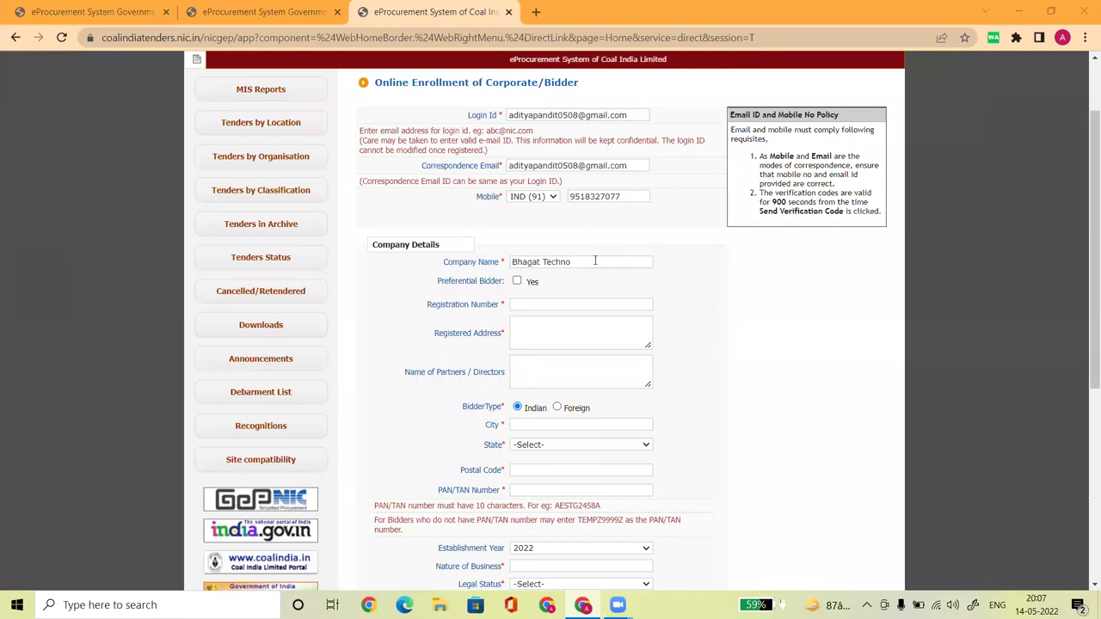
drag(595, 262, 504, 266)
click(678, 304)
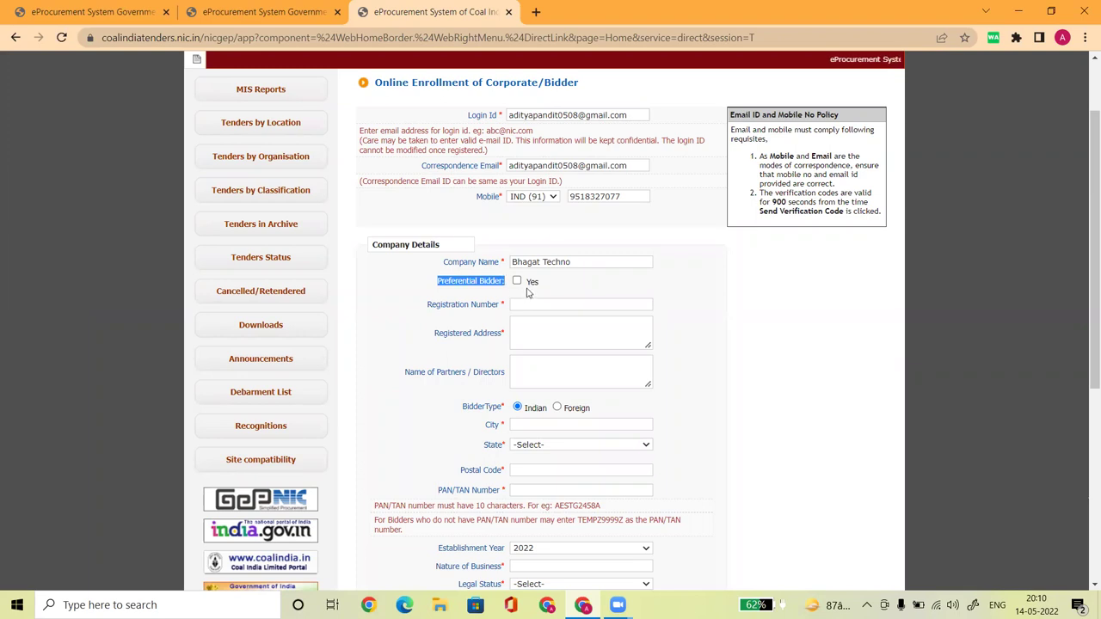
Tick Preferential Bidder 'Yes' and try MSME, then Make in India, as Preference Category
click(517, 282)
click(535, 301)
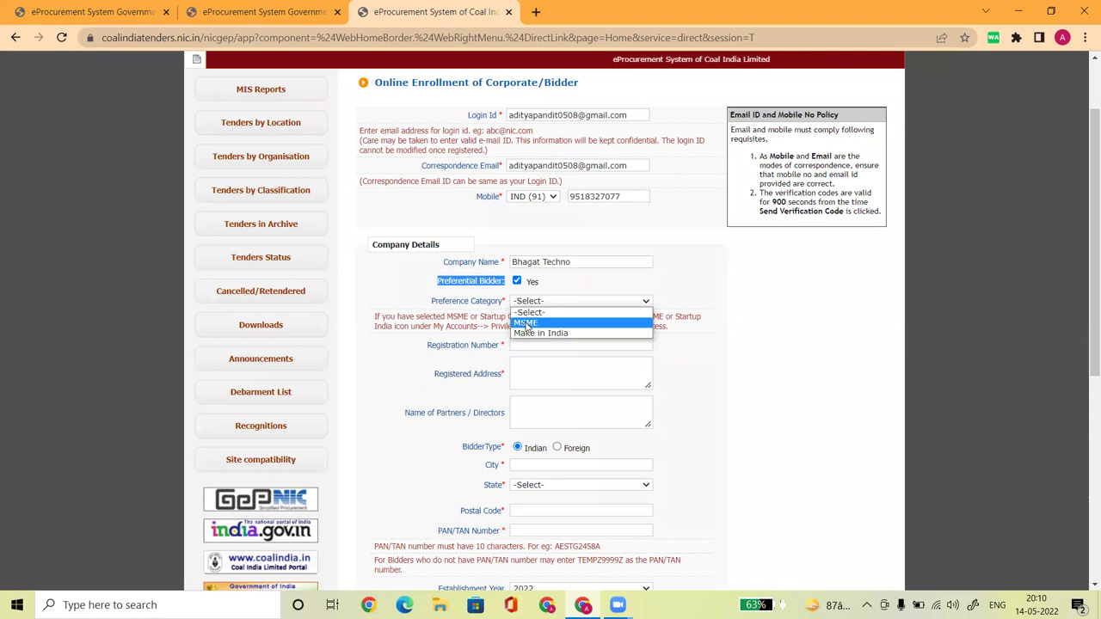
click(526, 323)
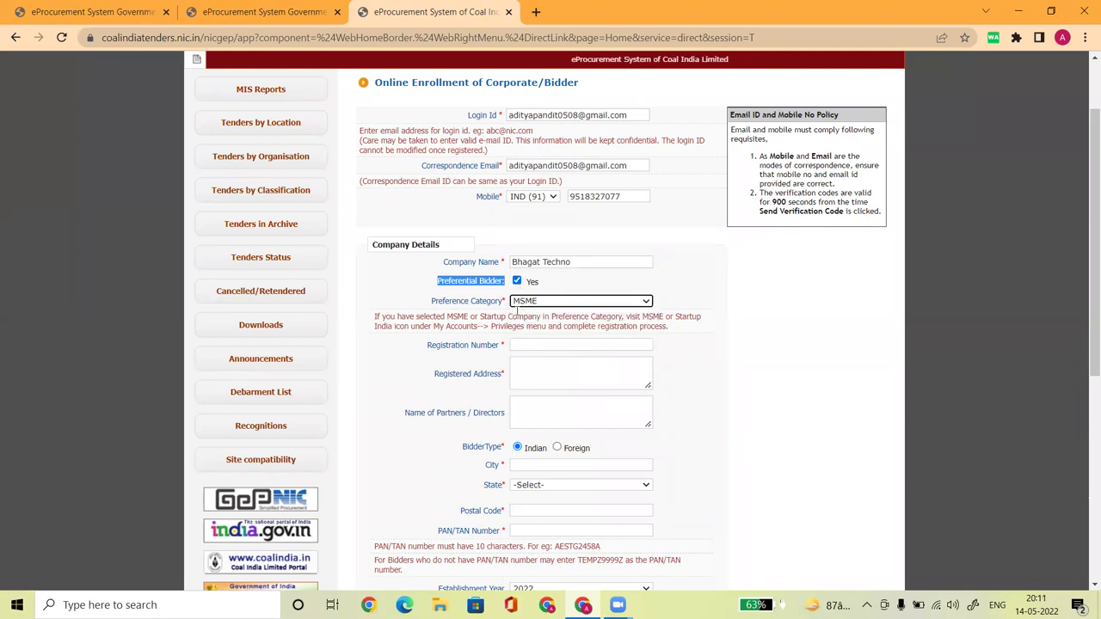
click(521, 302)
click(528, 332)
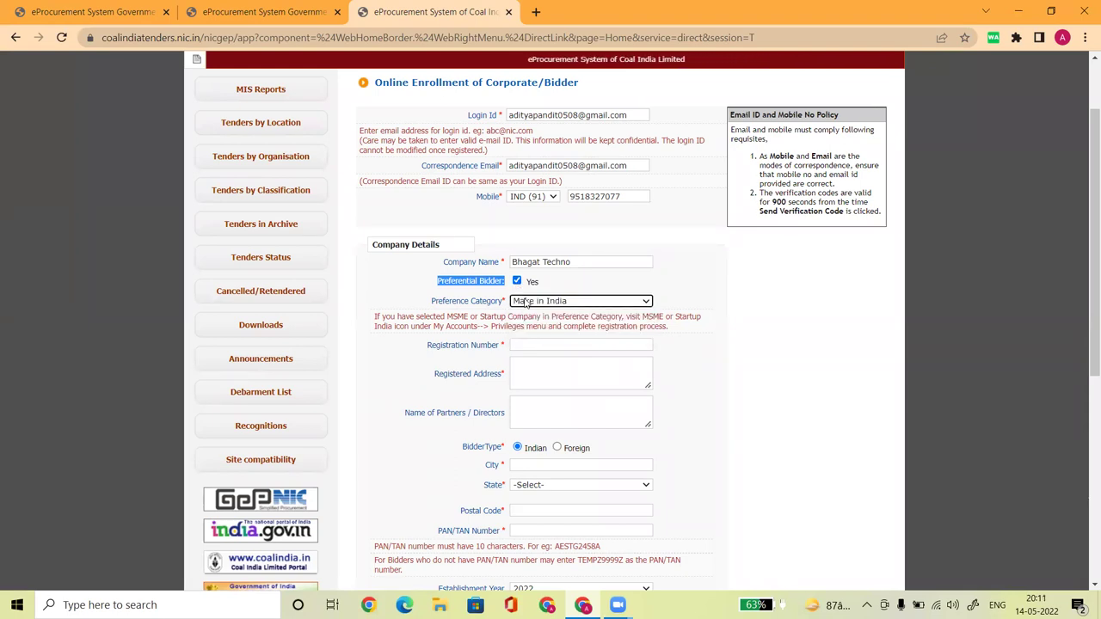
Re-tick Preferential Bidder and switch the Preference Category back to MSME
click(517, 282)
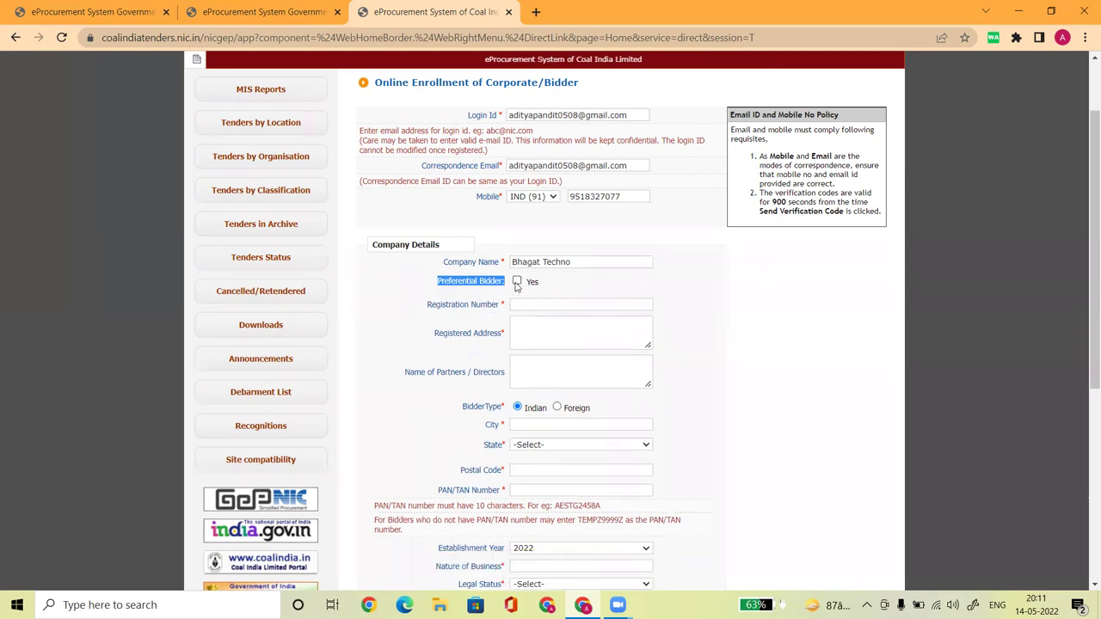
click(517, 282)
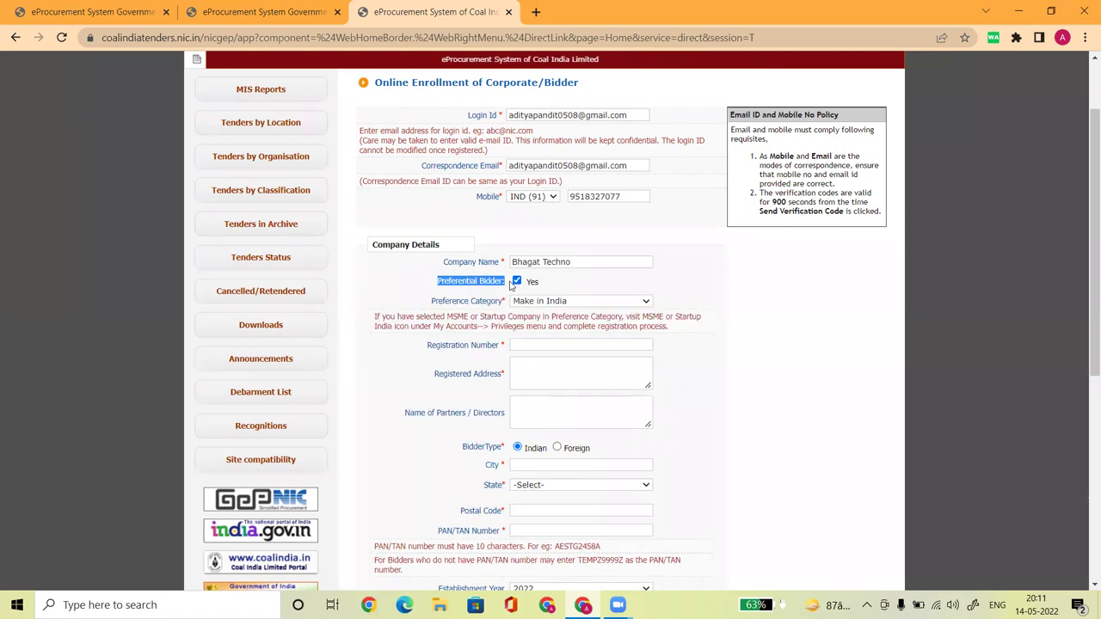
click(542, 304)
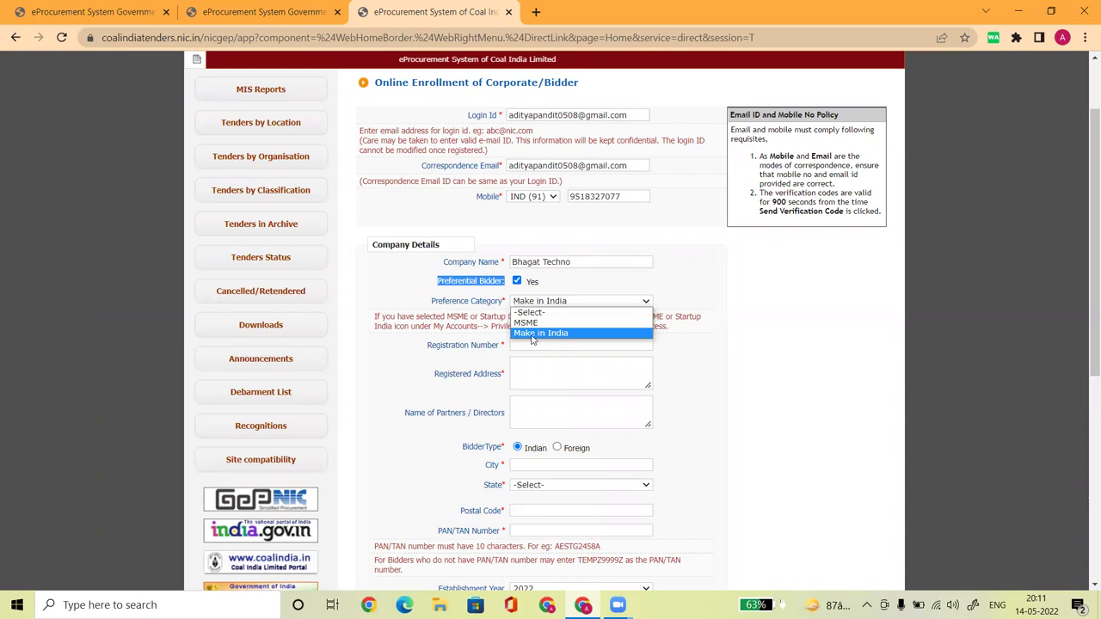
click(519, 290)
click(518, 284)
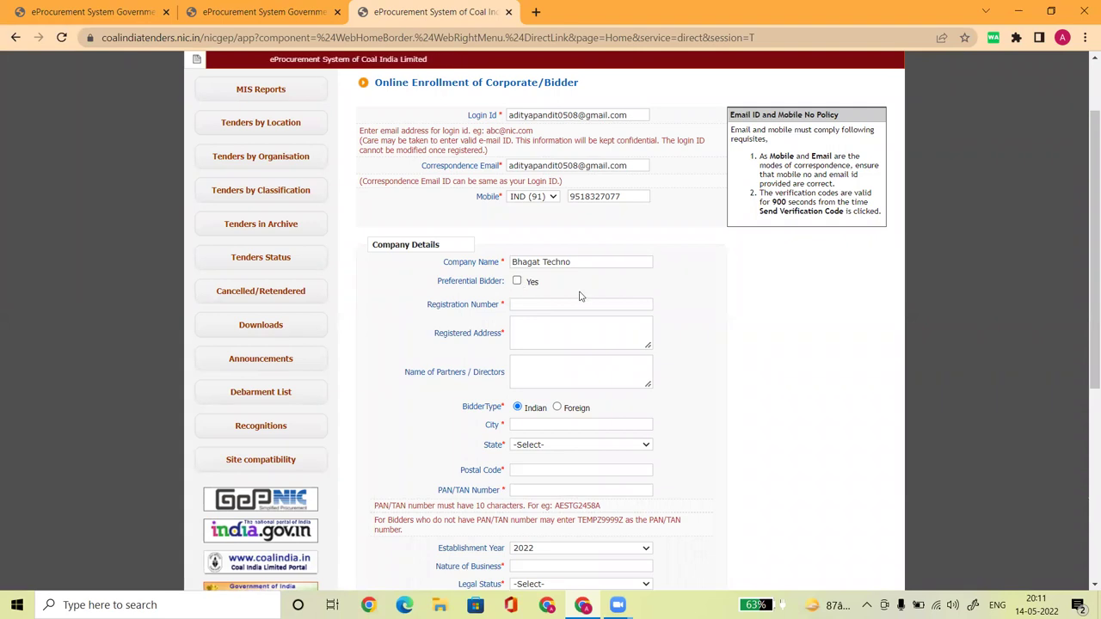
click(515, 284)
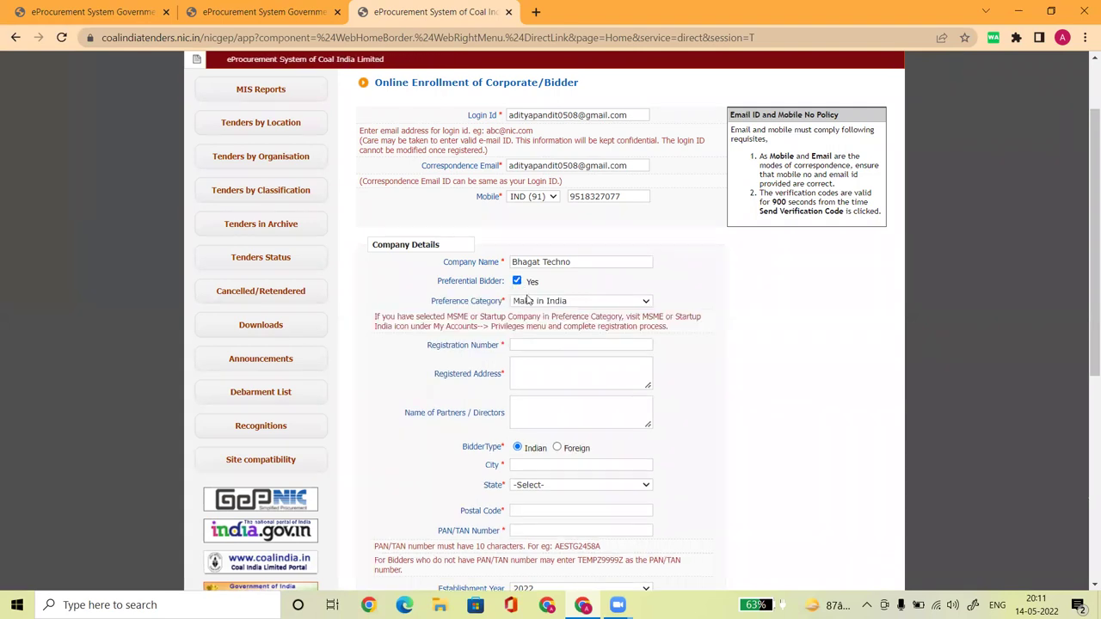
click(522, 302)
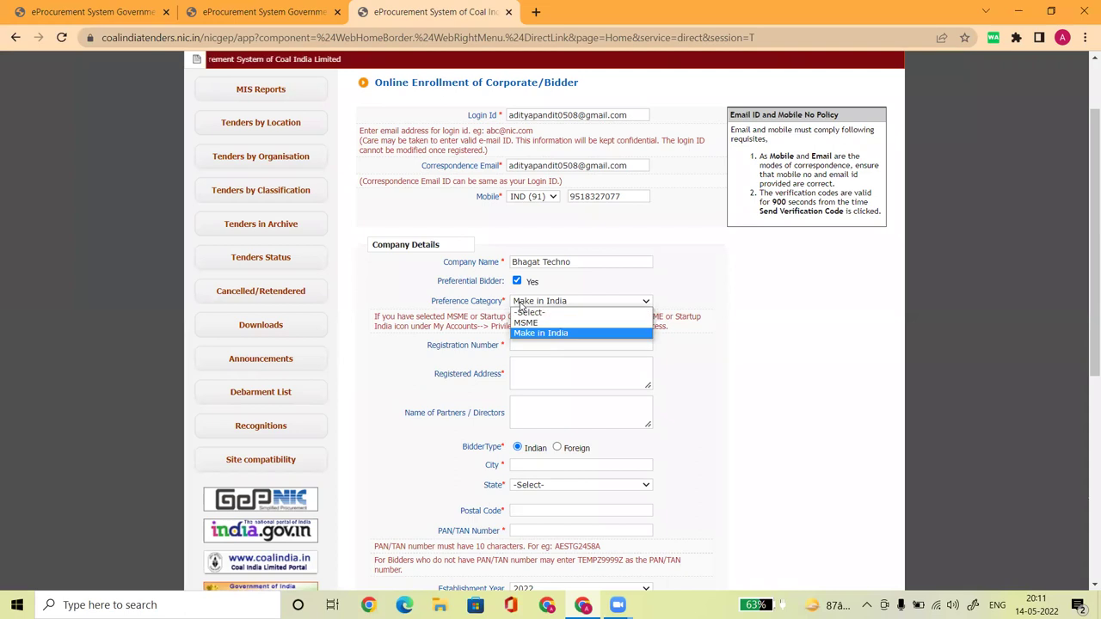
click(525, 323)
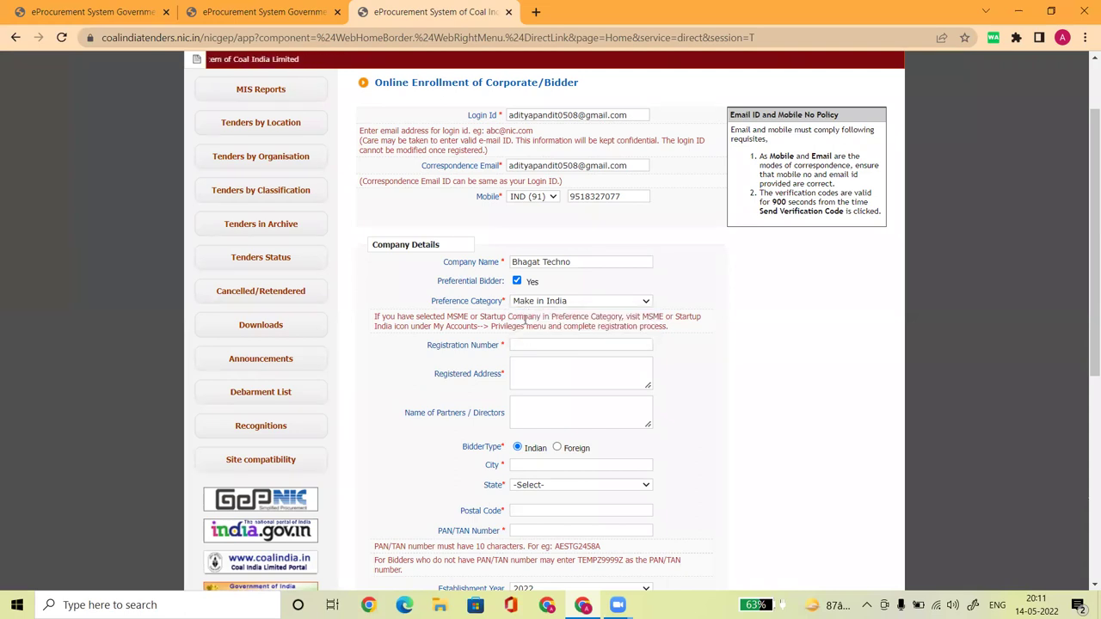
Untick the Preferential Bidder 'Yes' checkbox so no preference category is shown
click(517, 283)
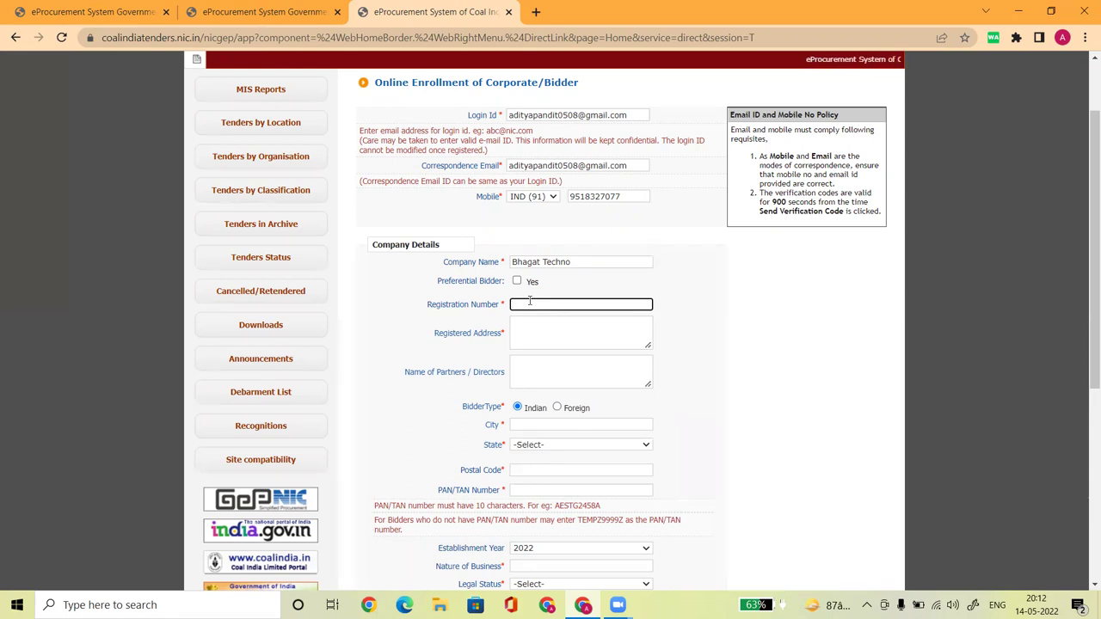
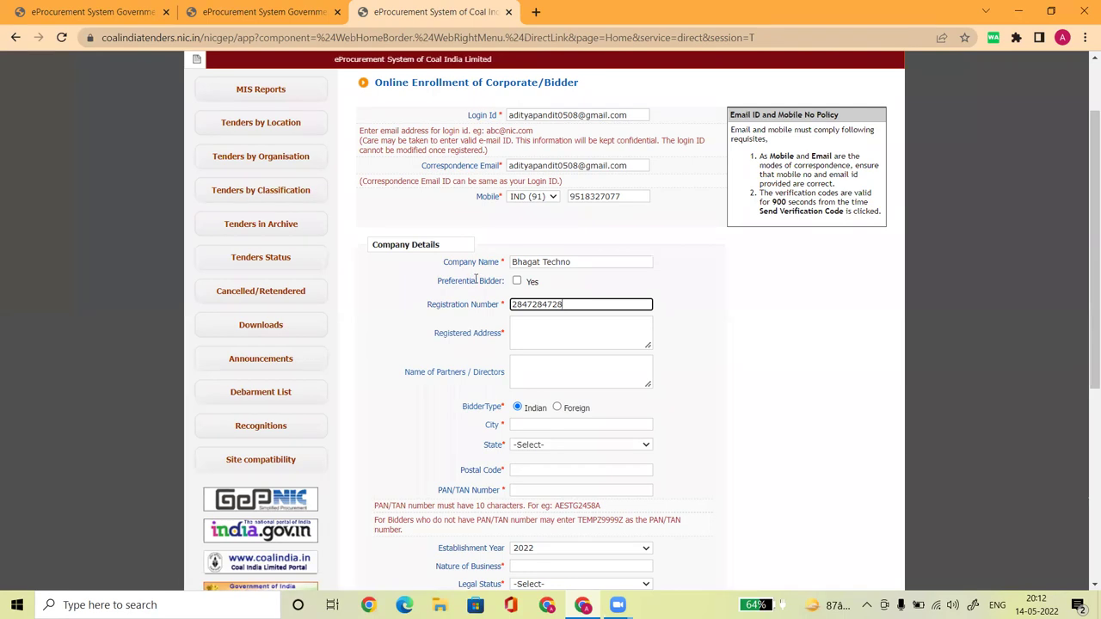
drag(445, 262, 506, 262)
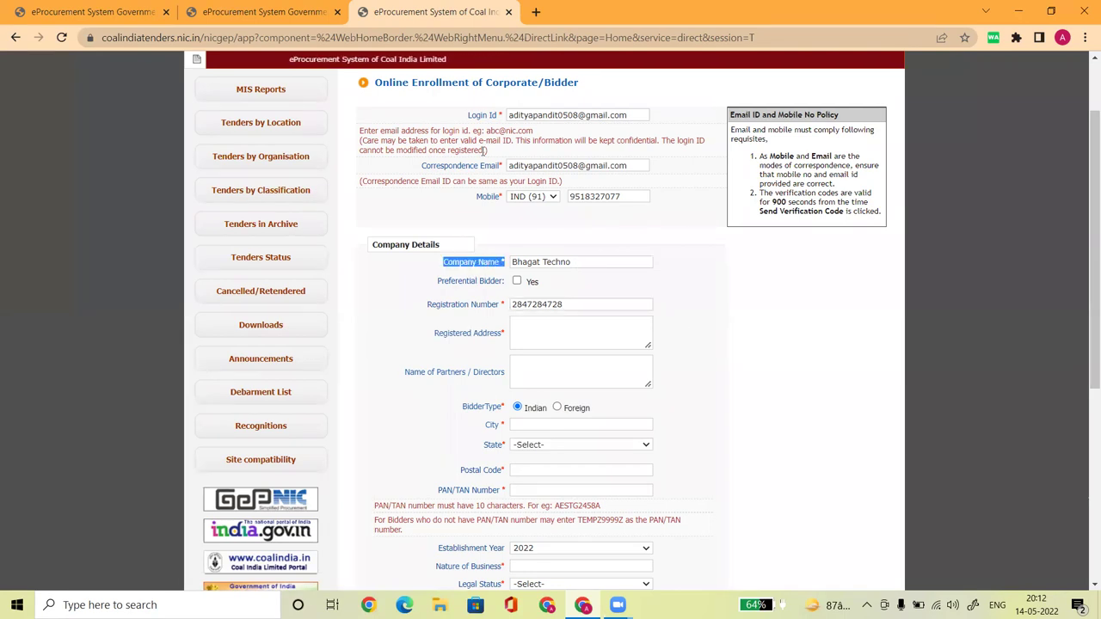
drag(466, 114, 503, 115)
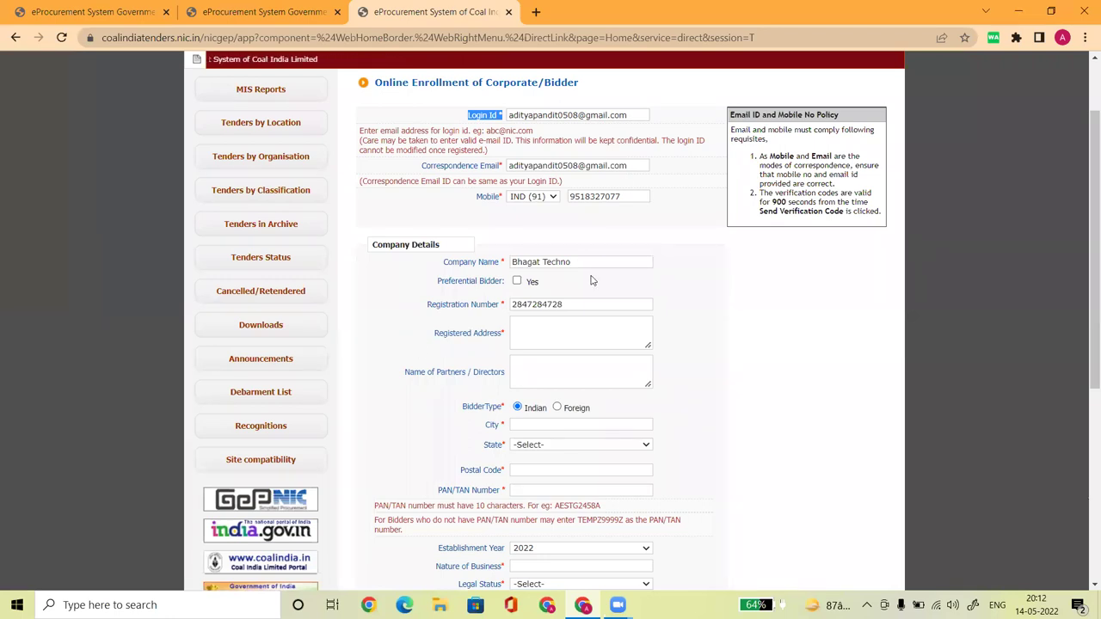
Fill the Registered Address from the saved autofill suggestion, then type and erase a partner name
click(529, 335)
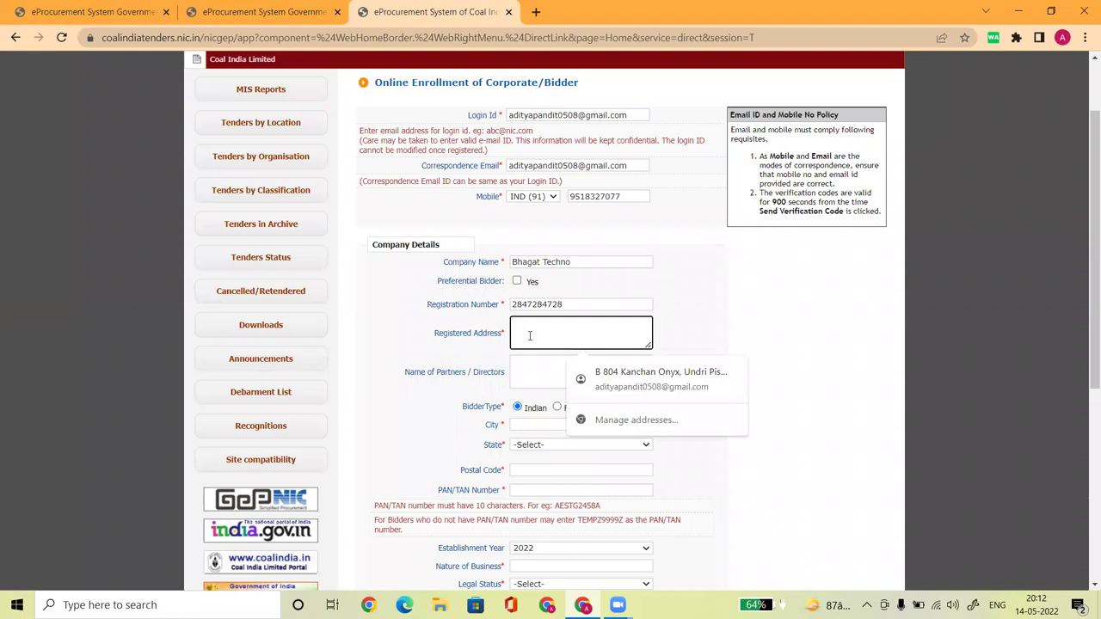
click(602, 373)
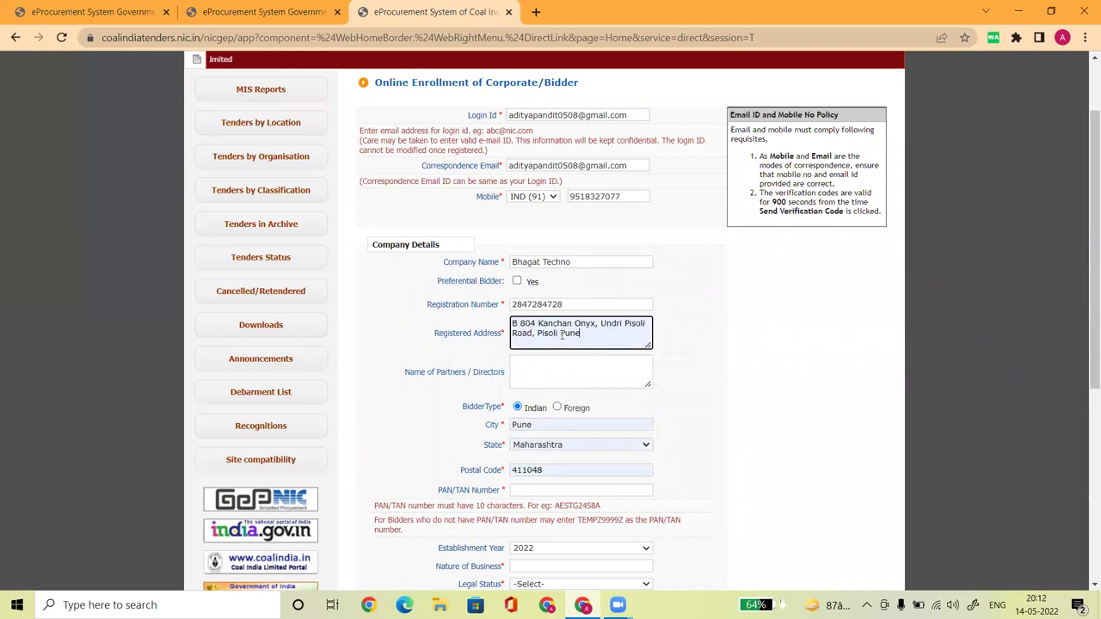
drag(402, 373, 511, 372)
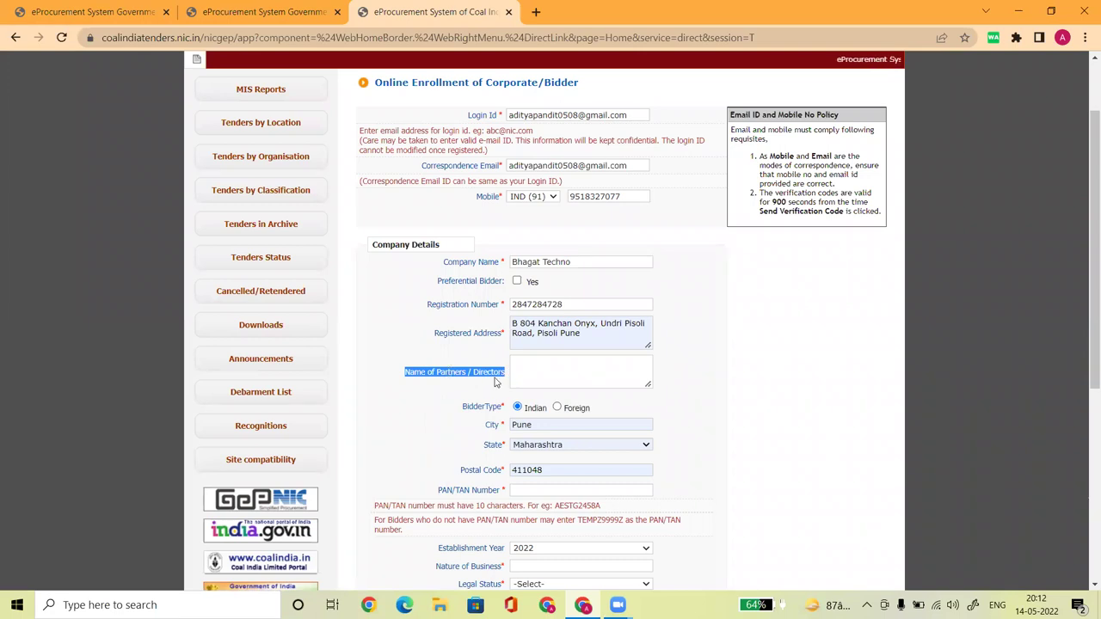
click(547, 375)
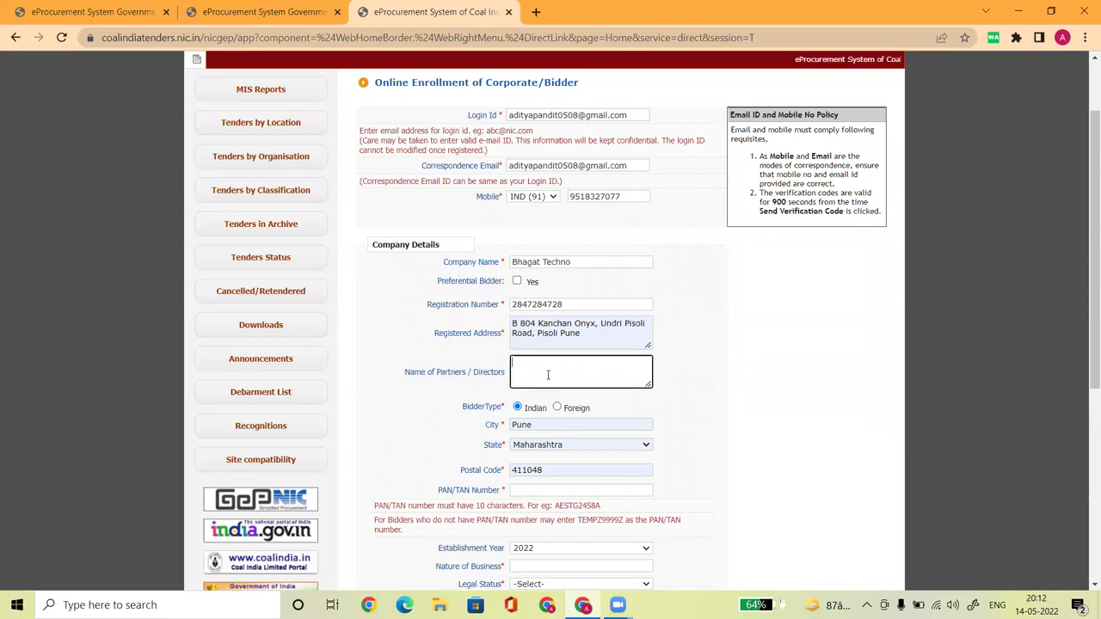
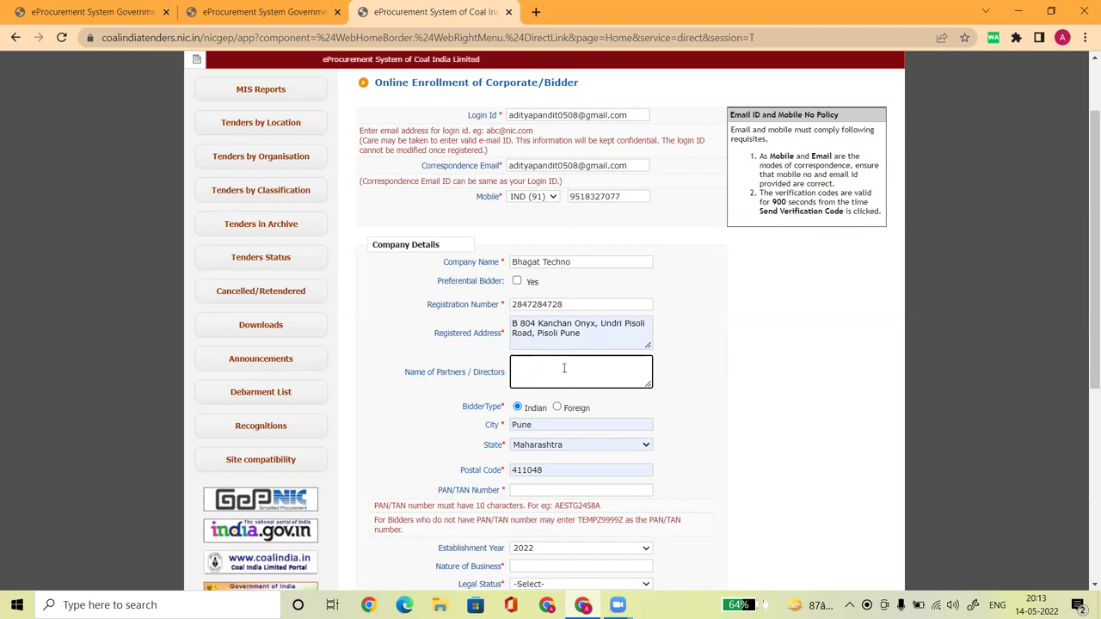
click(725, 386)
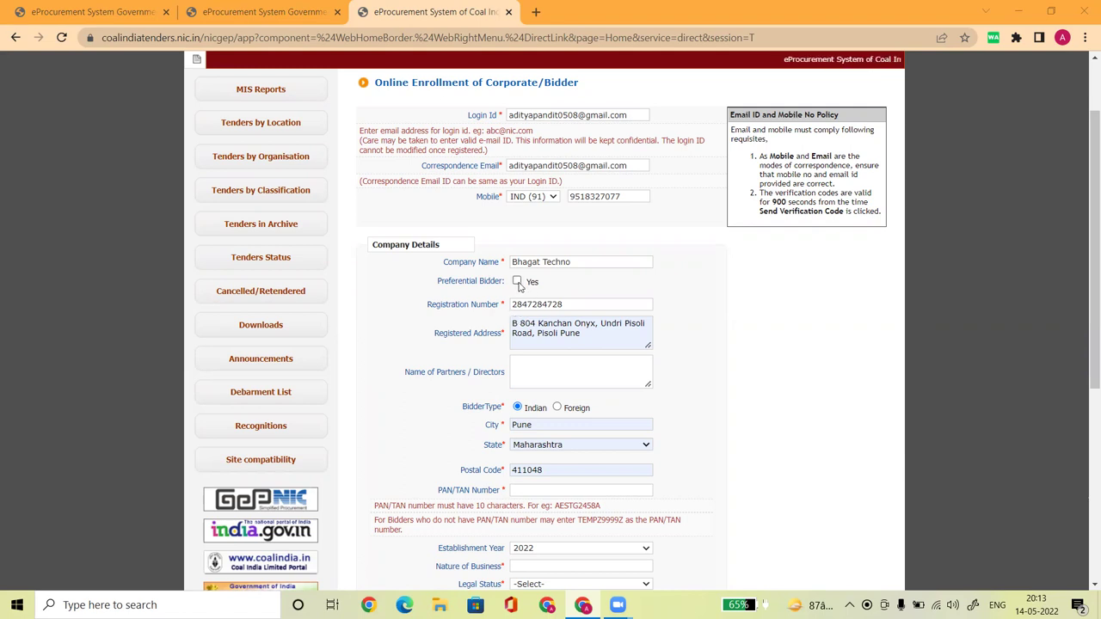
click(516, 281)
click(534, 302)
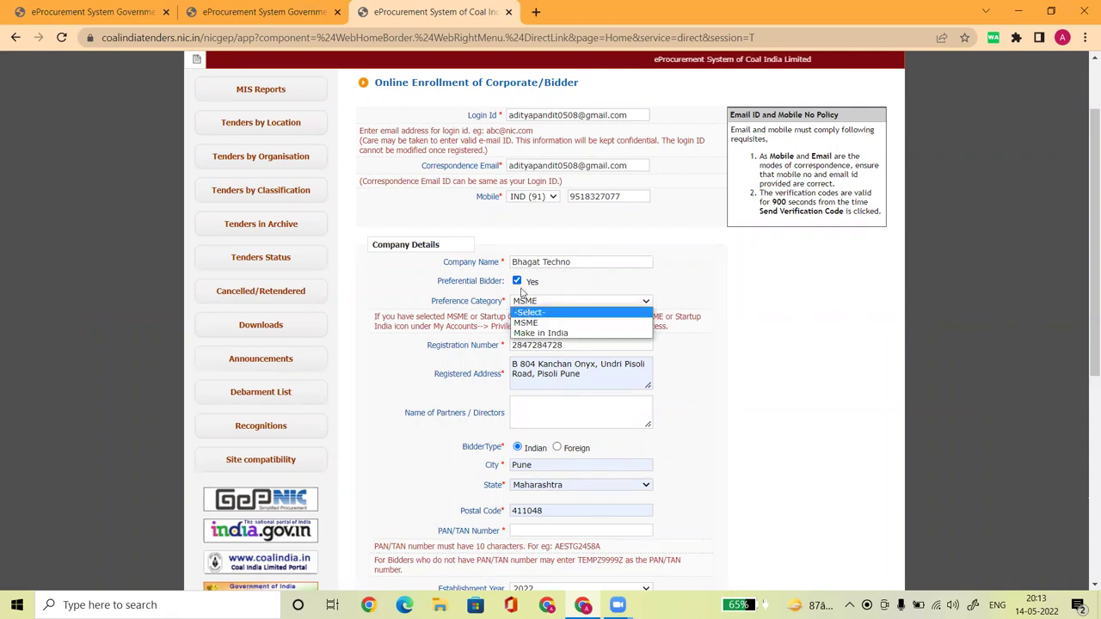
click(518, 282)
click(518, 282)
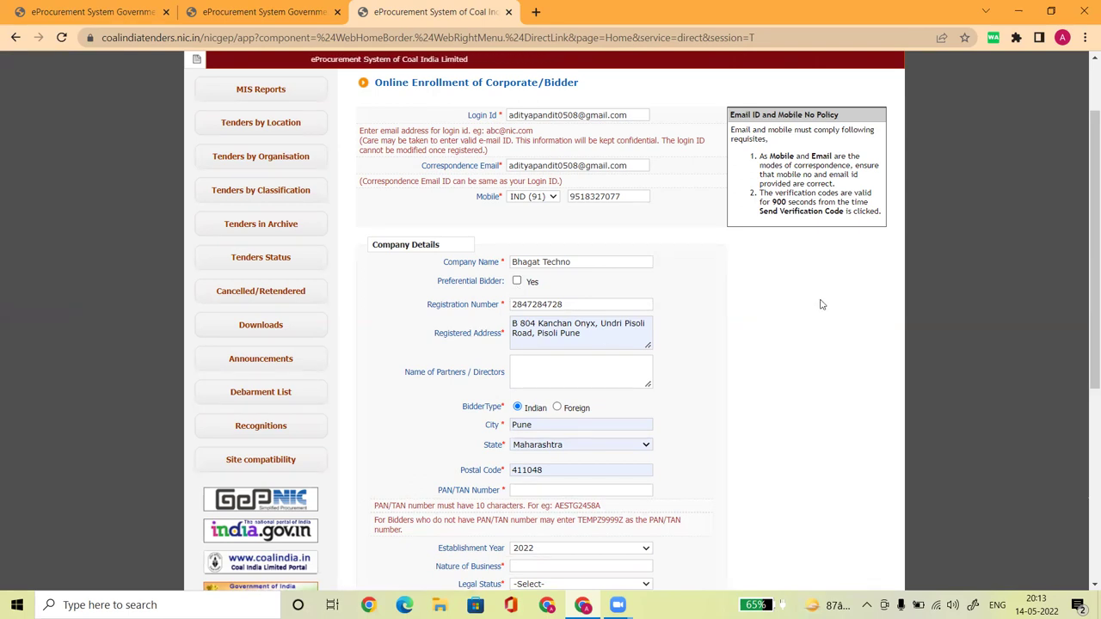
Enter the company's PAN/TAN number
scroll(1083, 350, down, 2)
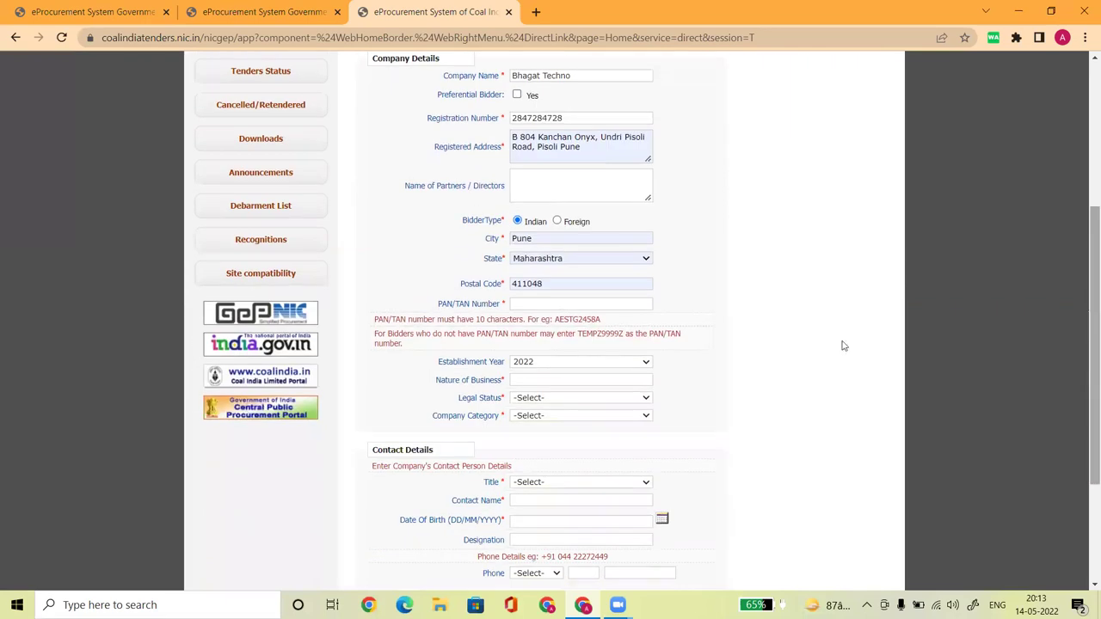
click(526, 305)
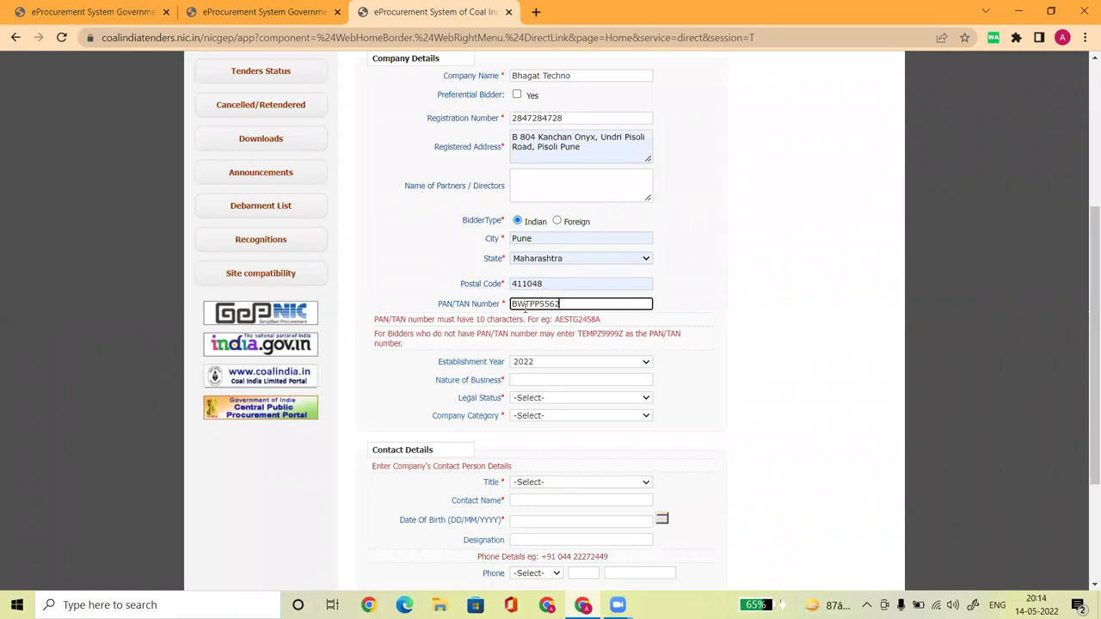
click(707, 378)
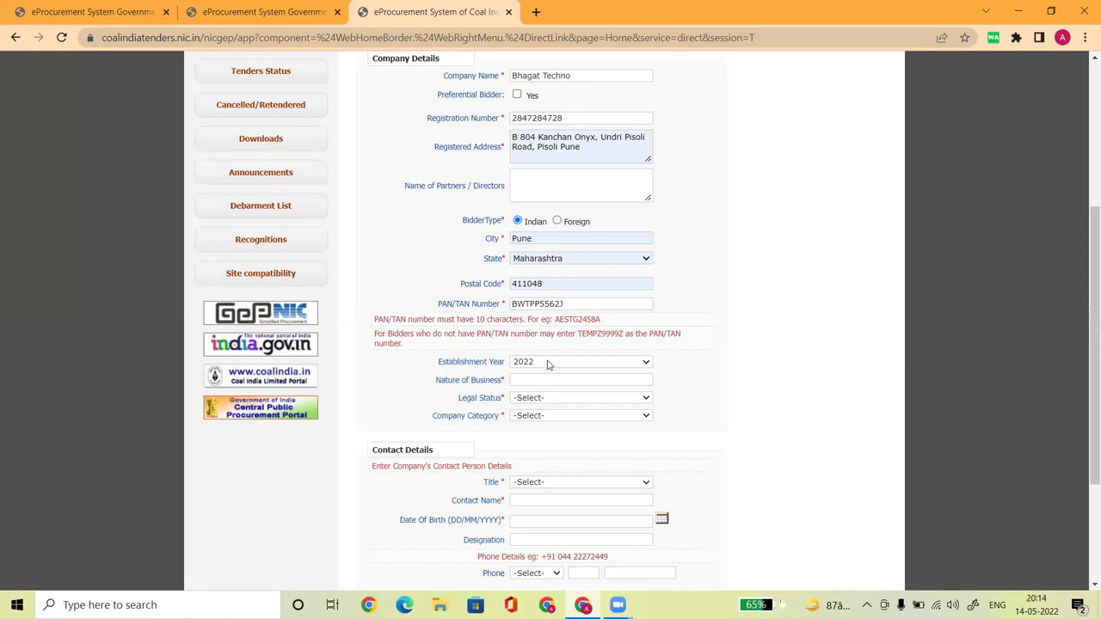
Set Establishment Year to 2022 after briefly choosing 2013
click(547, 365)
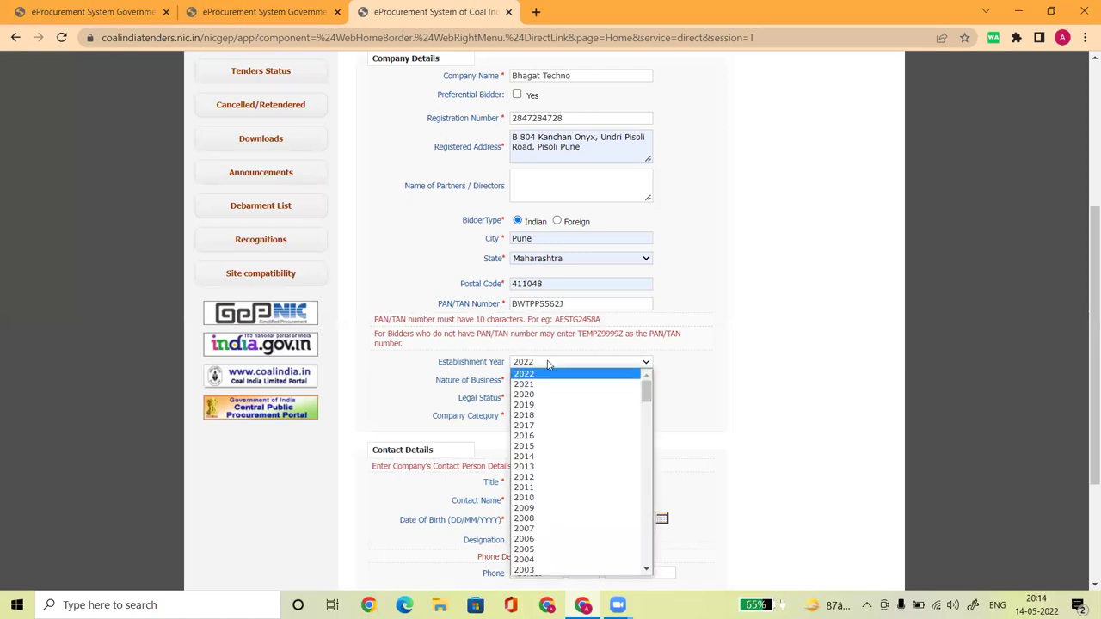
click(558, 467)
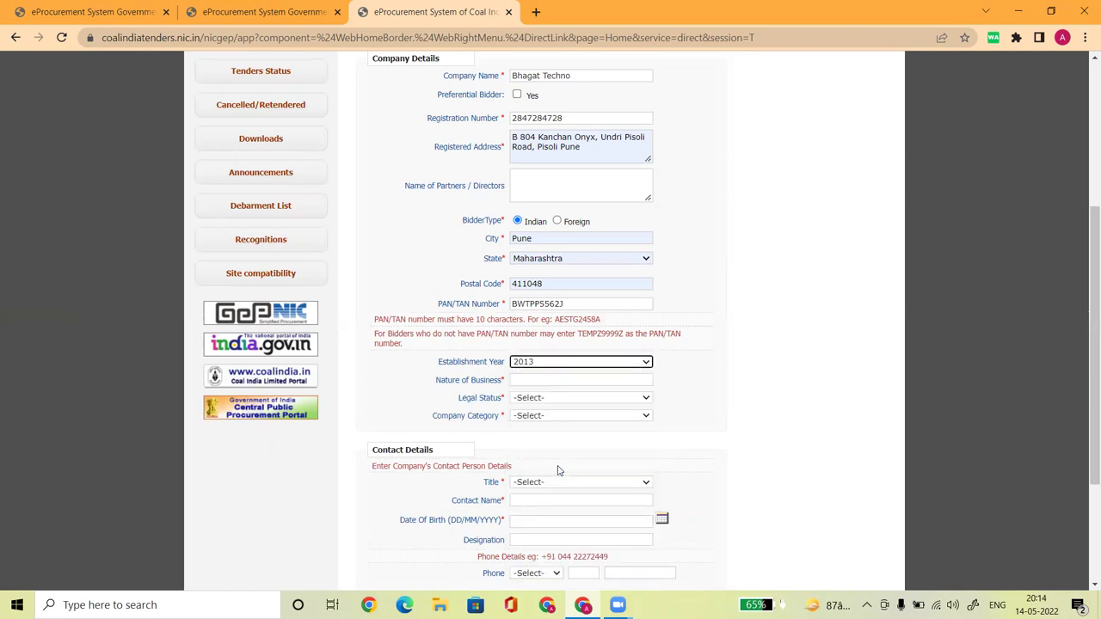
click(534, 364)
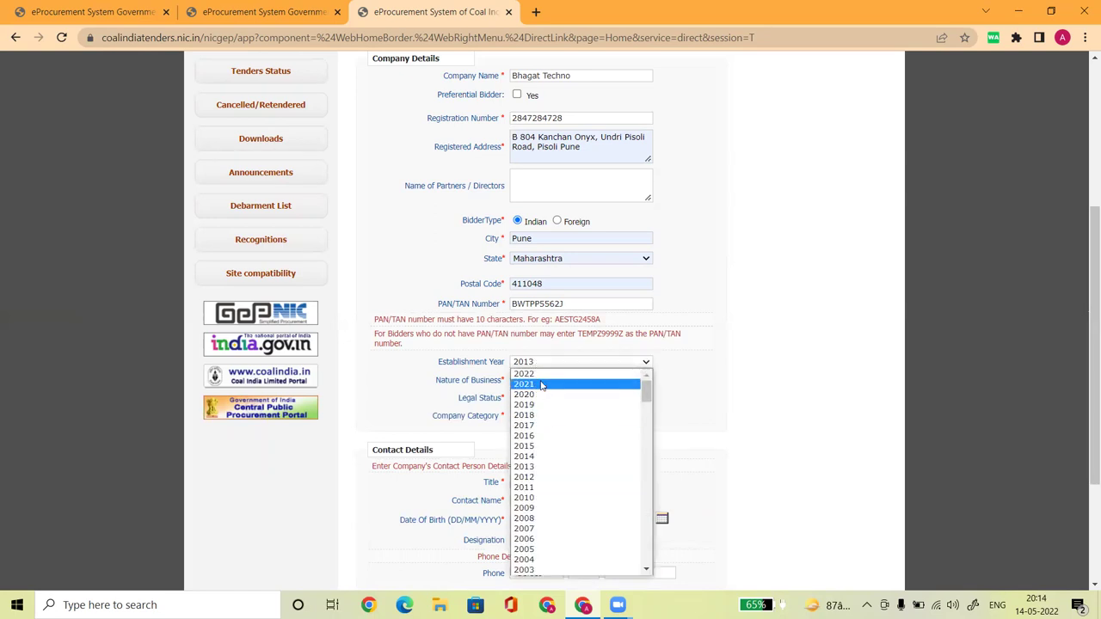
click(540, 376)
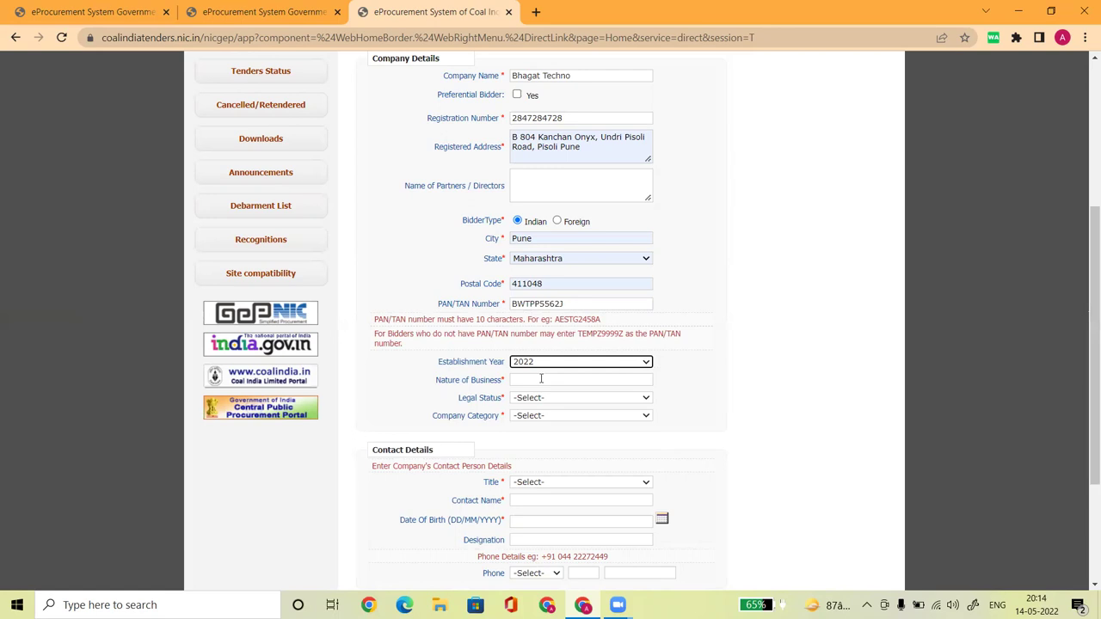
click(541, 379)
click(388, 396)
Type 'civil and electrical work' as the Nature of Business
click(524, 379)
text(civil and)
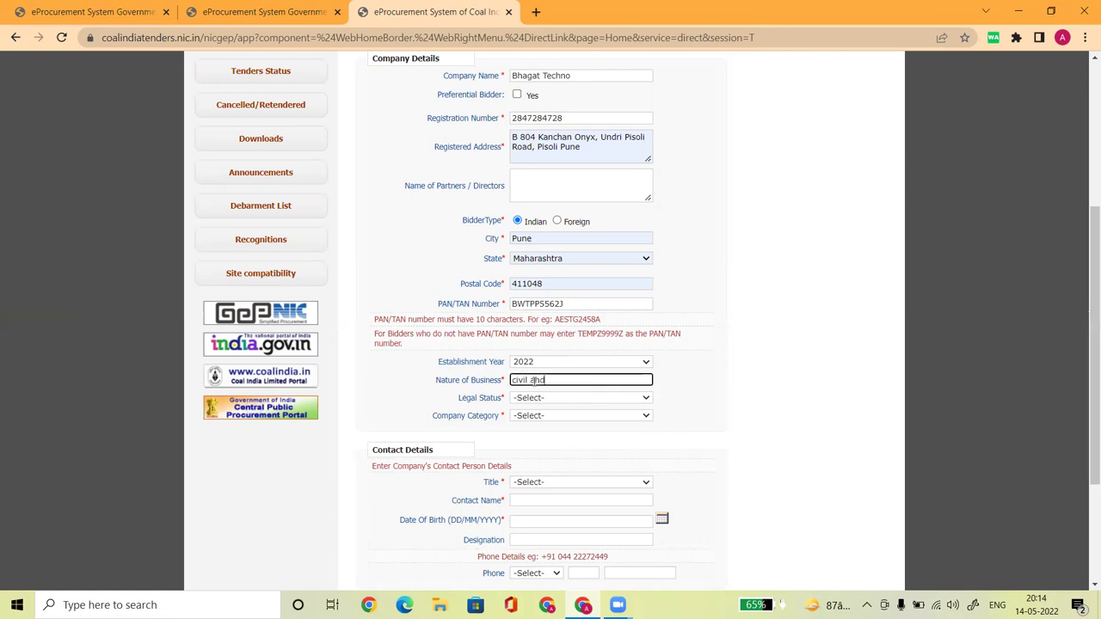
text(electrical work)
click(707, 430)
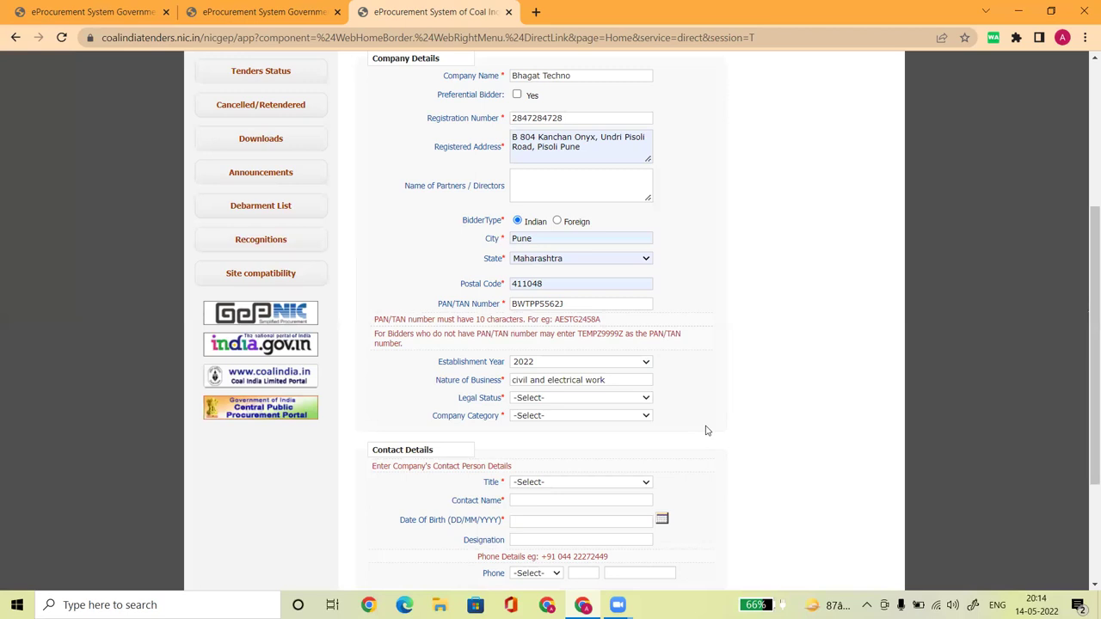
Choose Others for both Legal Status and Company Category
click(540, 399)
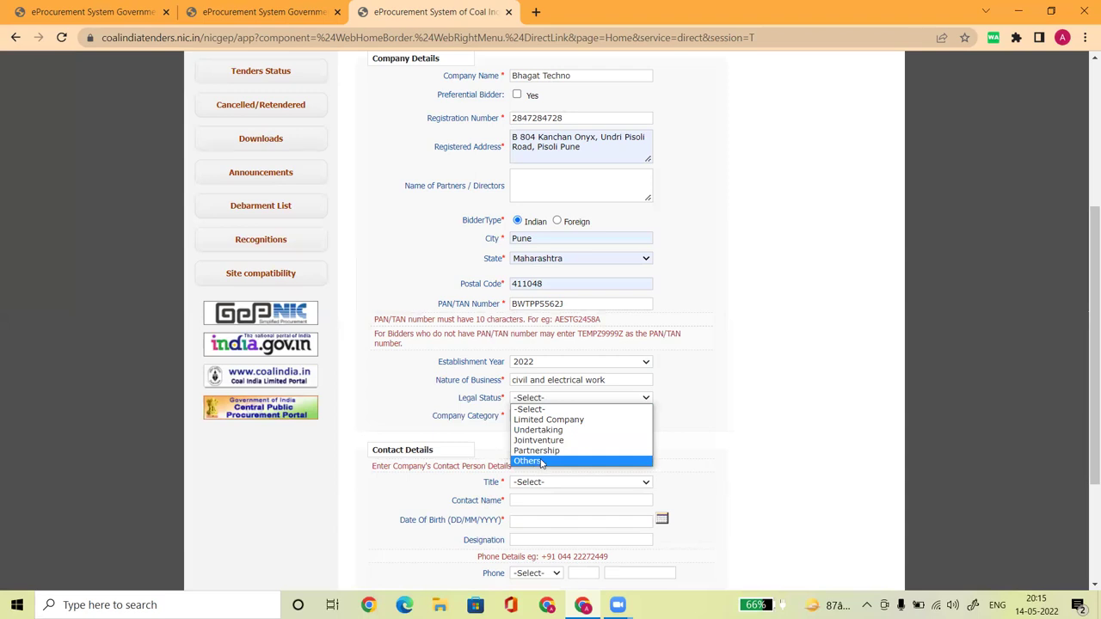
click(541, 462)
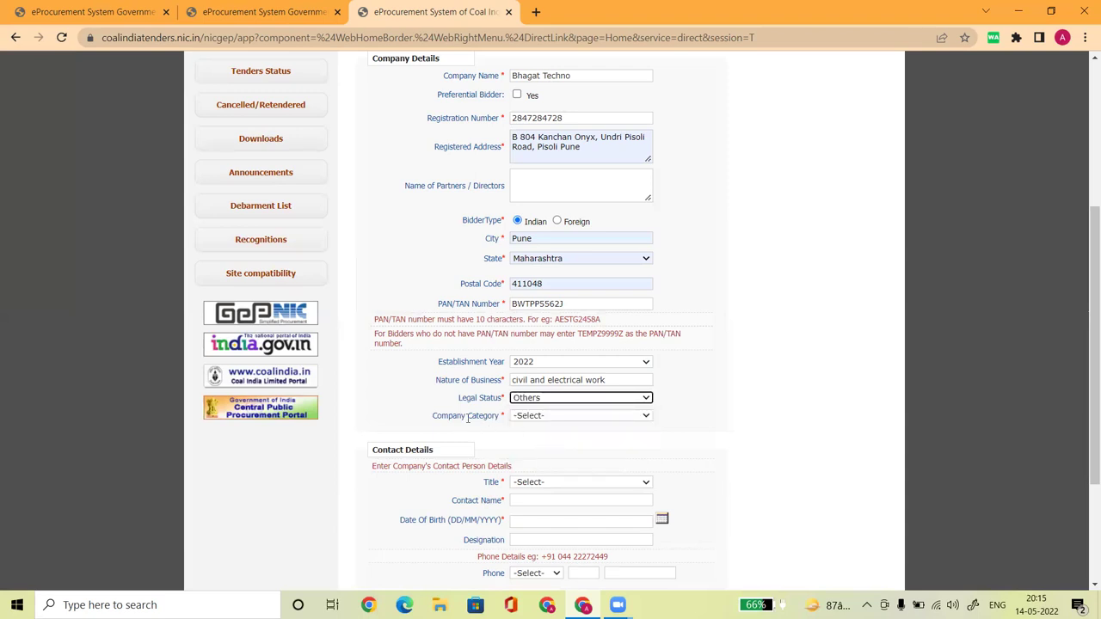
click(544, 419)
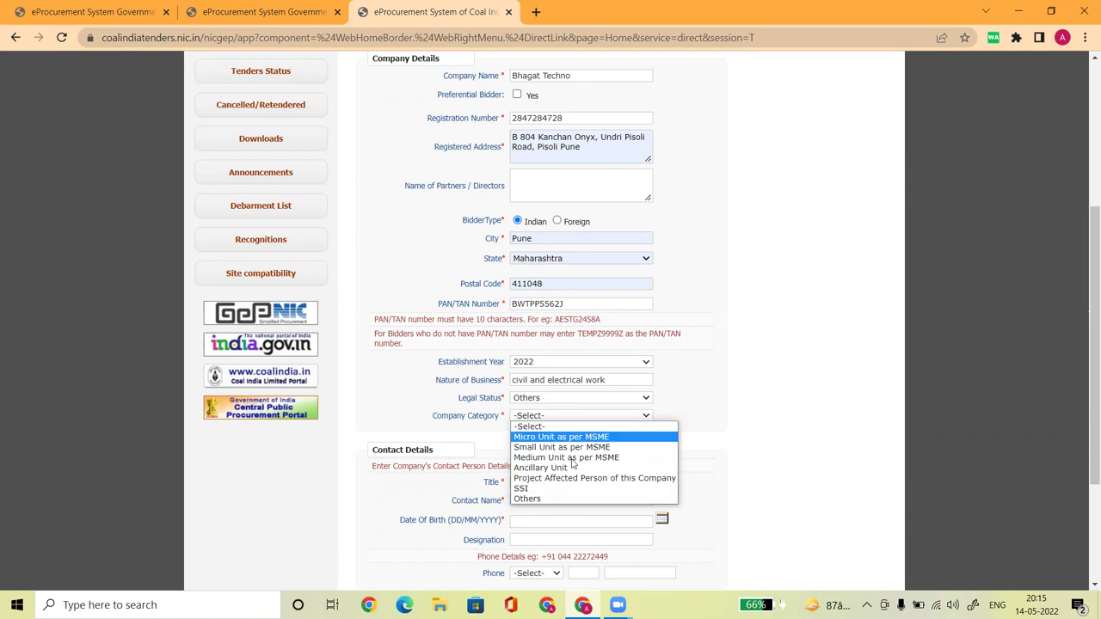
click(553, 500)
drag(1086, 296, 1083, 346)
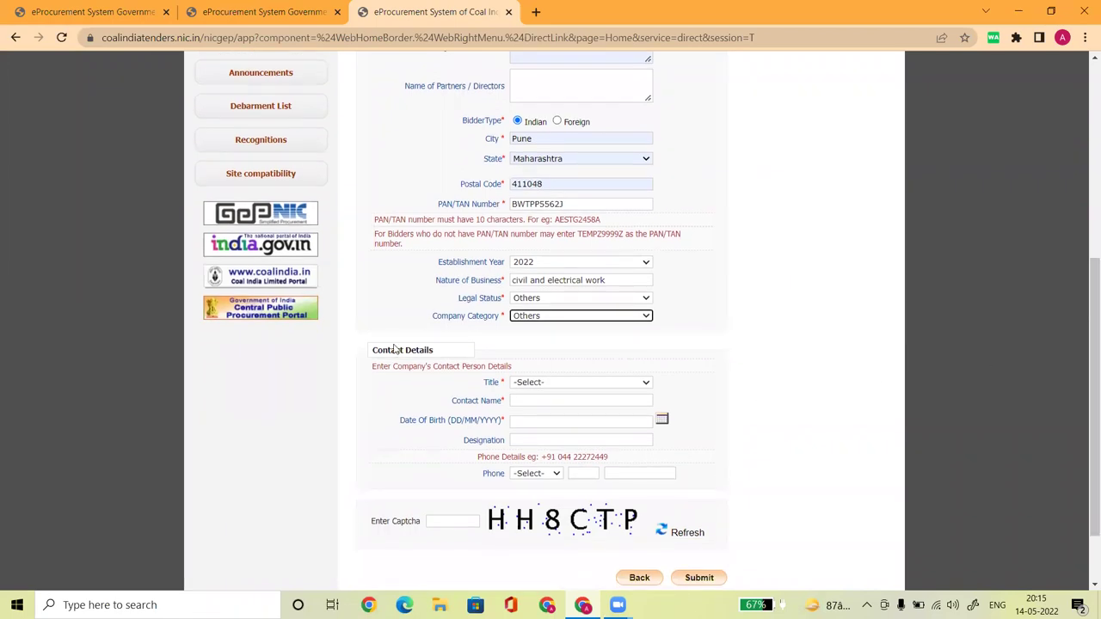
Set the contact title to Mr and enter the contact person's name
click(530, 386)
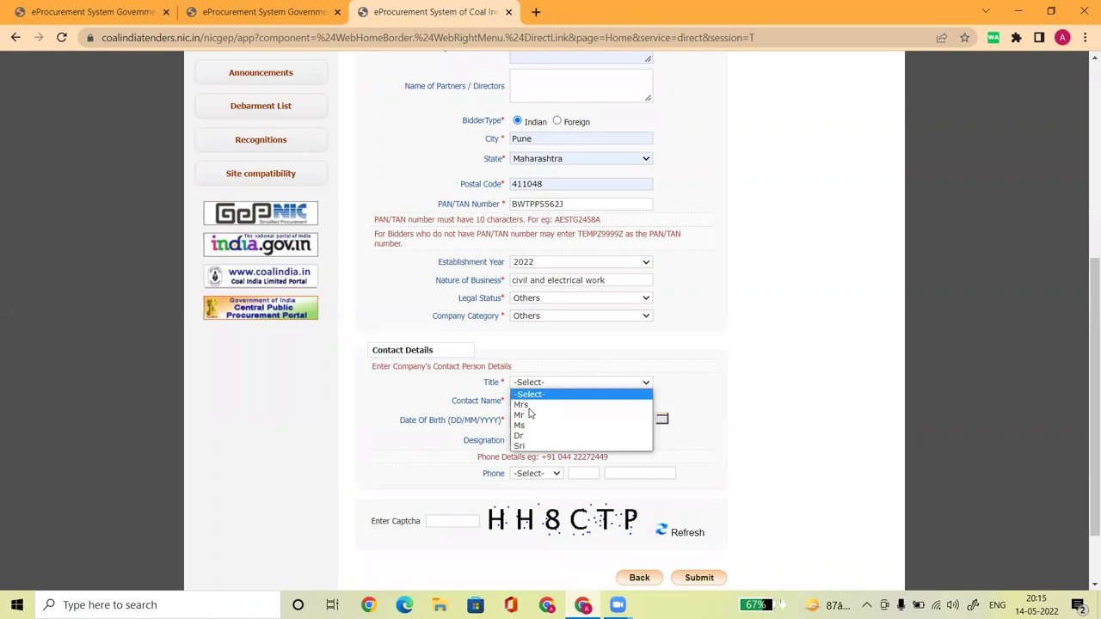
click(528, 416)
click(531, 401)
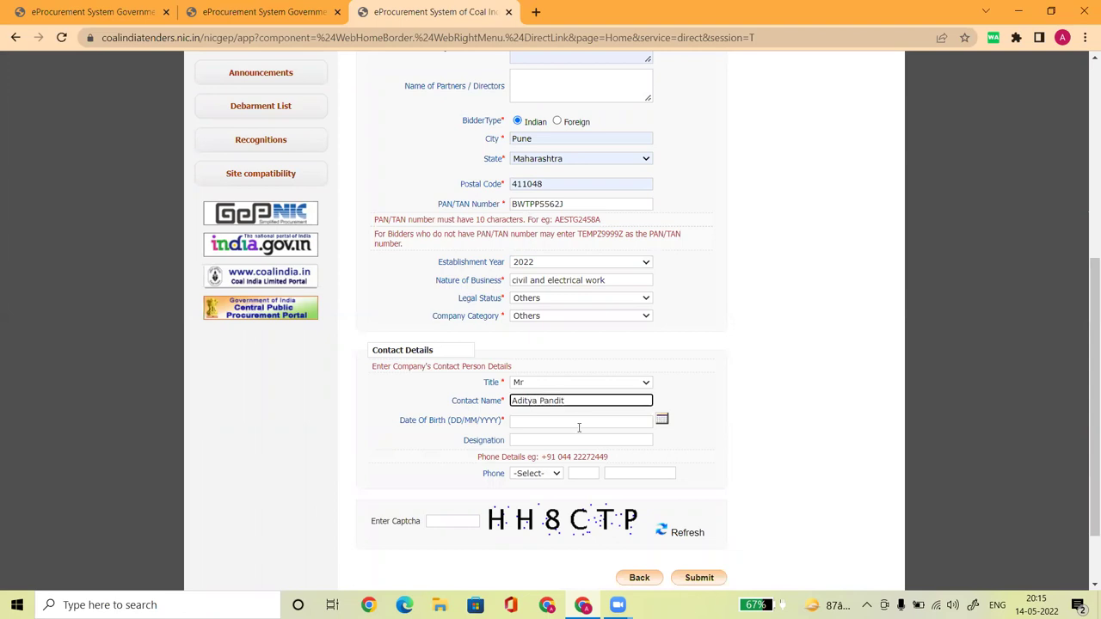
click(661, 419)
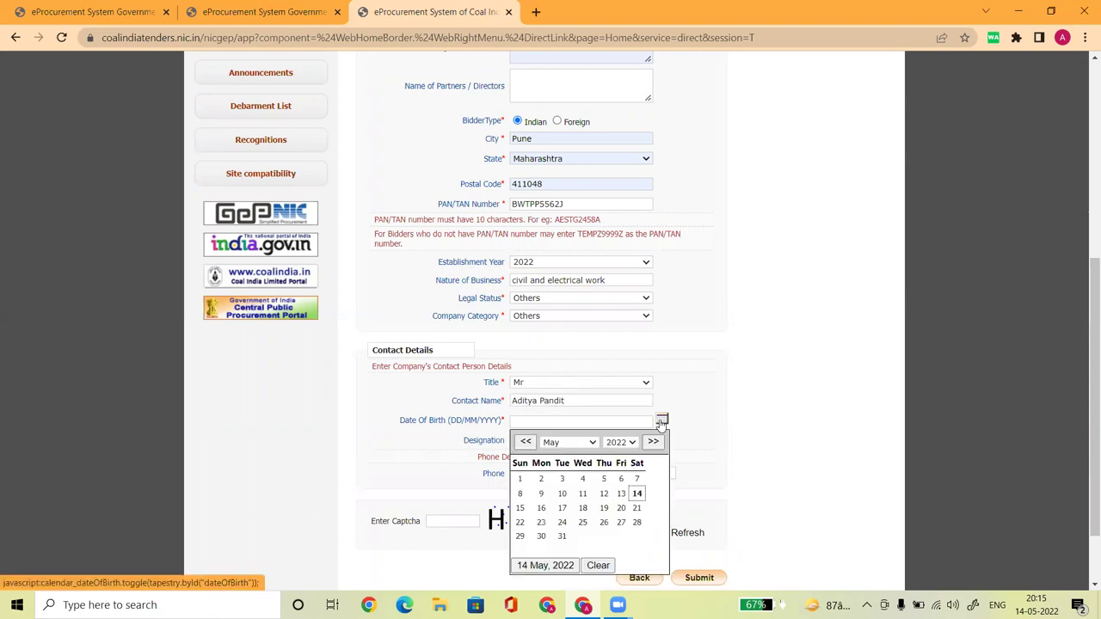
click(621, 442)
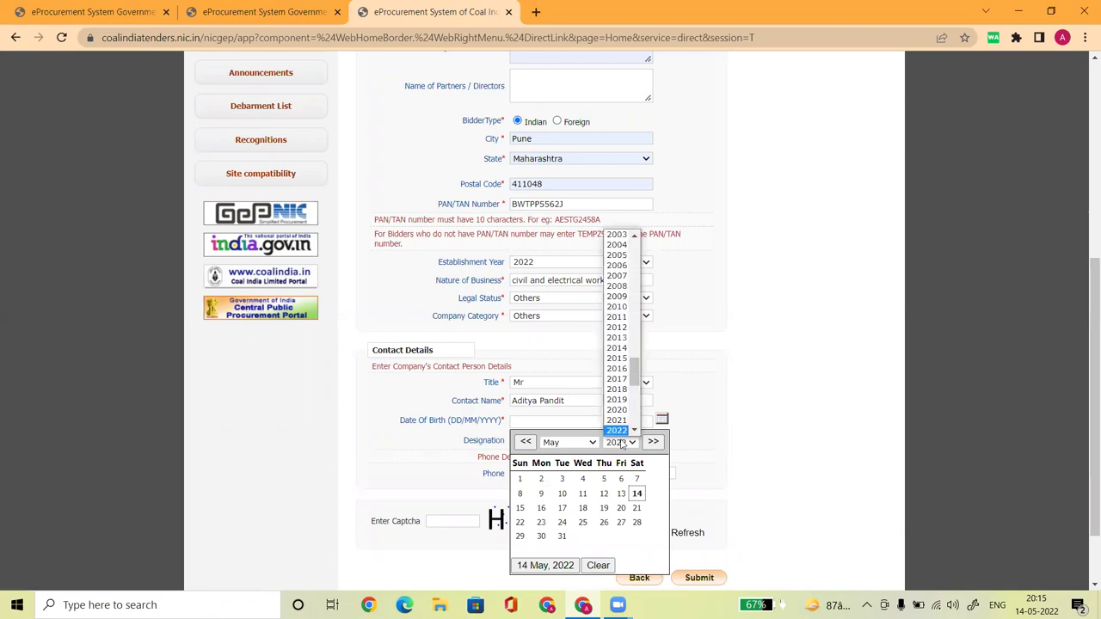
click(635, 238)
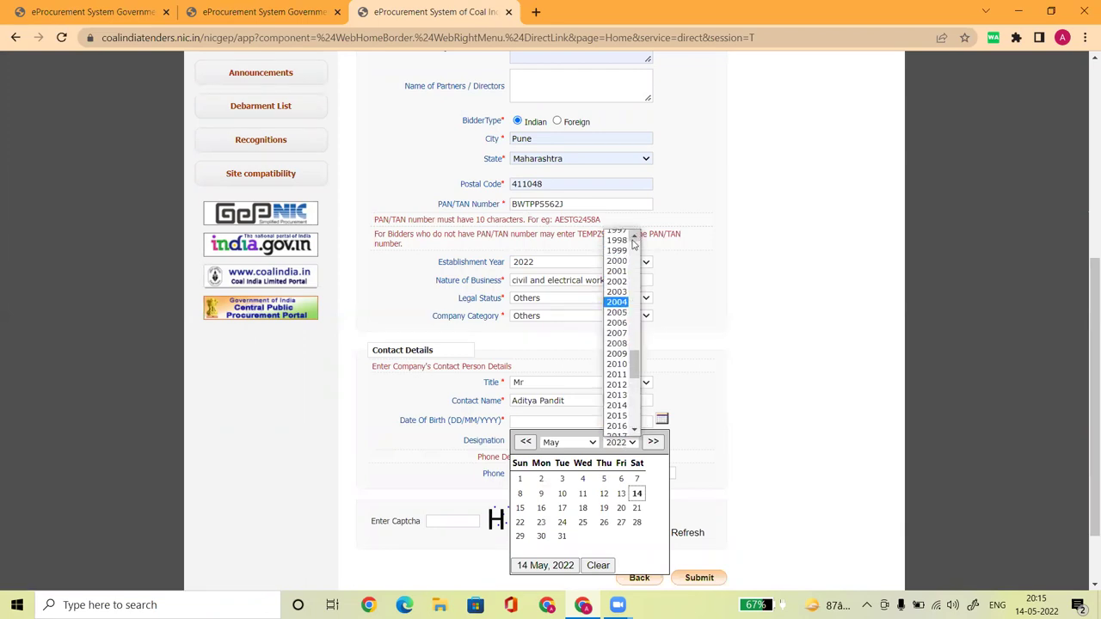
click(622, 254)
click(590, 492)
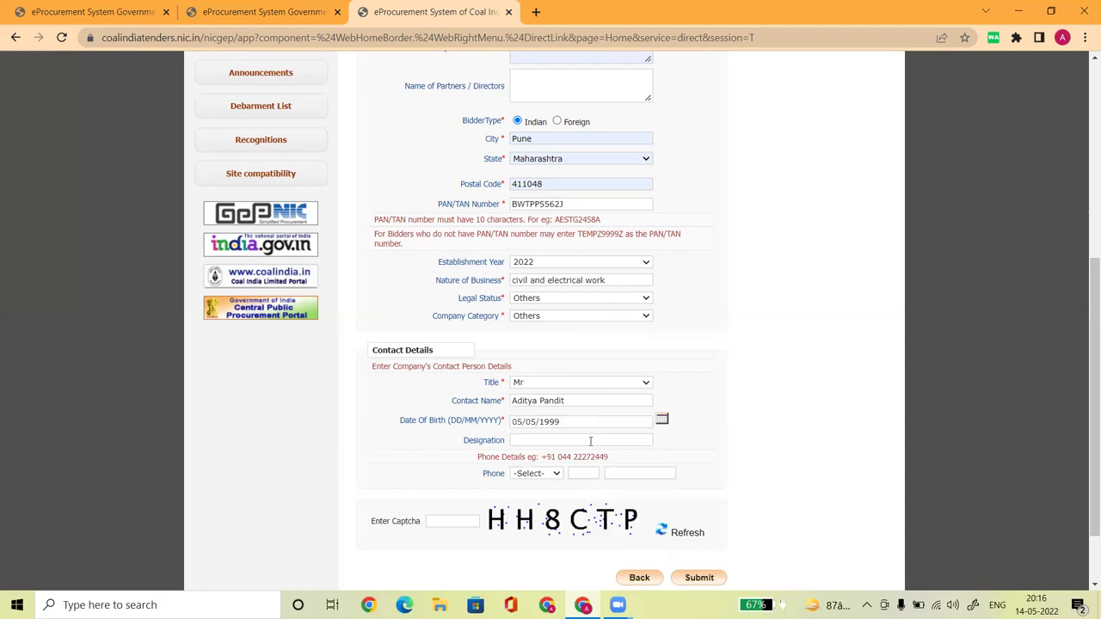
click(541, 441)
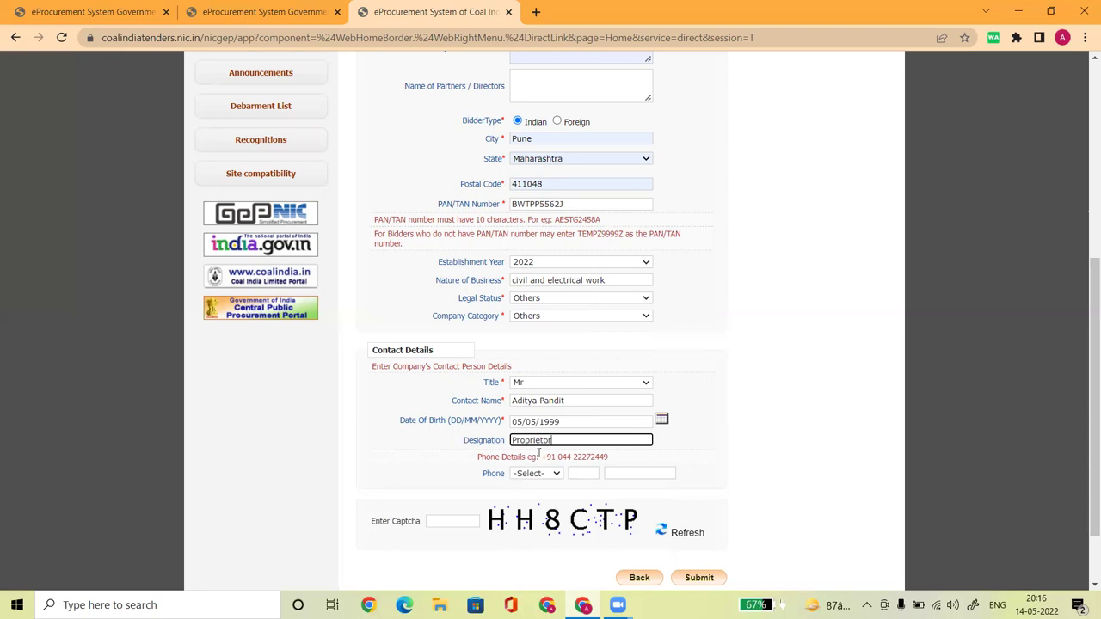
click(713, 442)
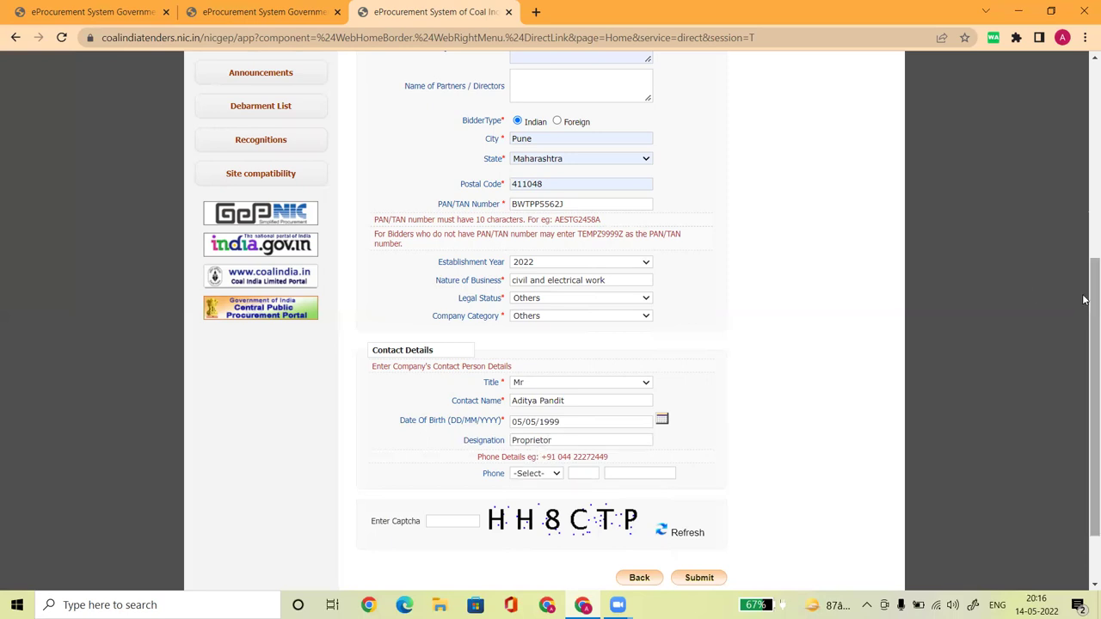
Set the contact phone country code to IND (91)
scroll(1083, 329, down, 1)
scroll(1084, 329, down, 1)
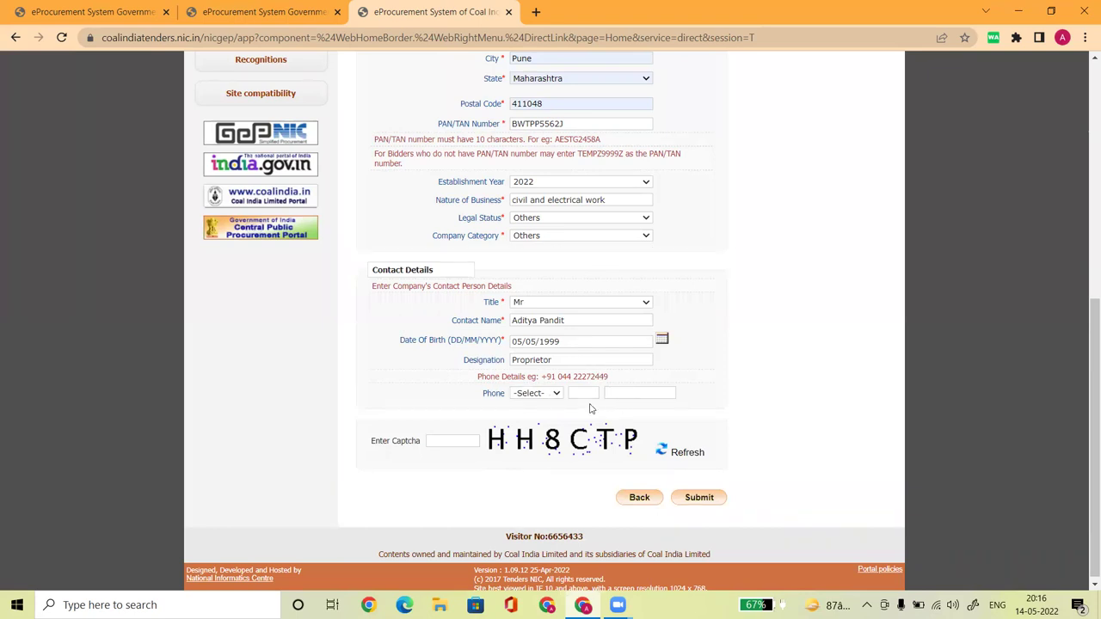
click(554, 394)
key(i)
key(n)
key(d)
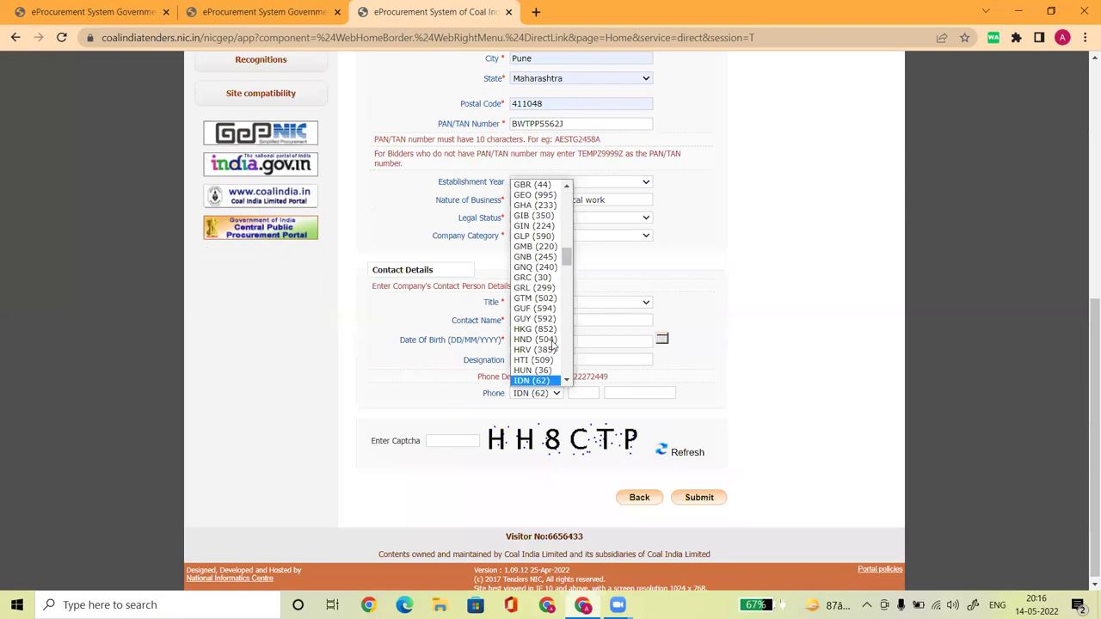
key(Return)
Enter area code 000 and the phone number, then type the captcha text
key(Tab)
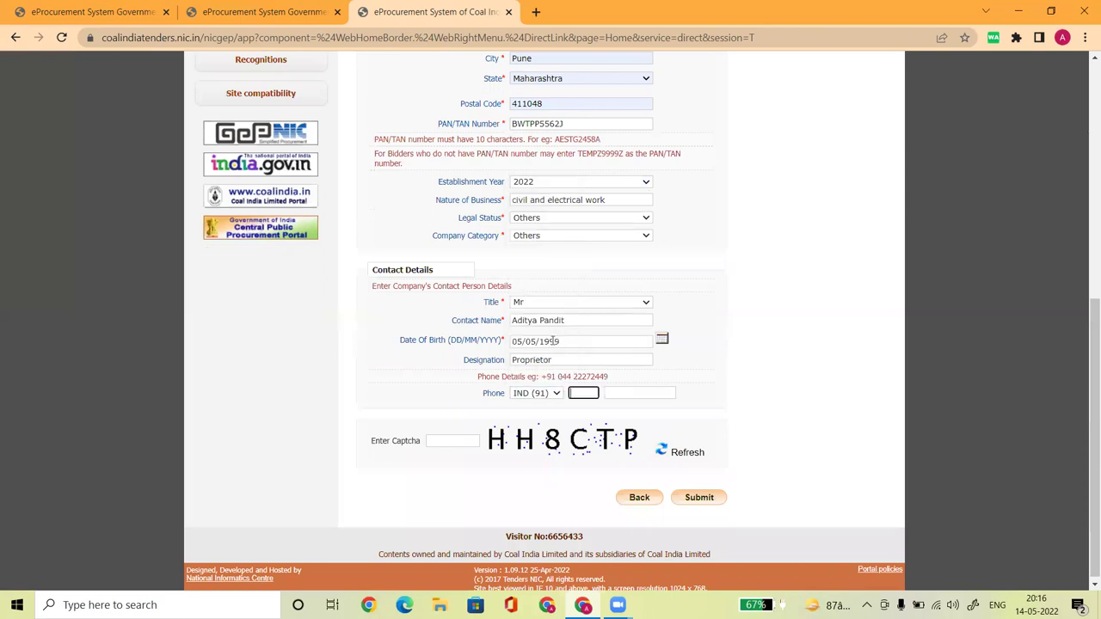
text(000)
key(Tab)
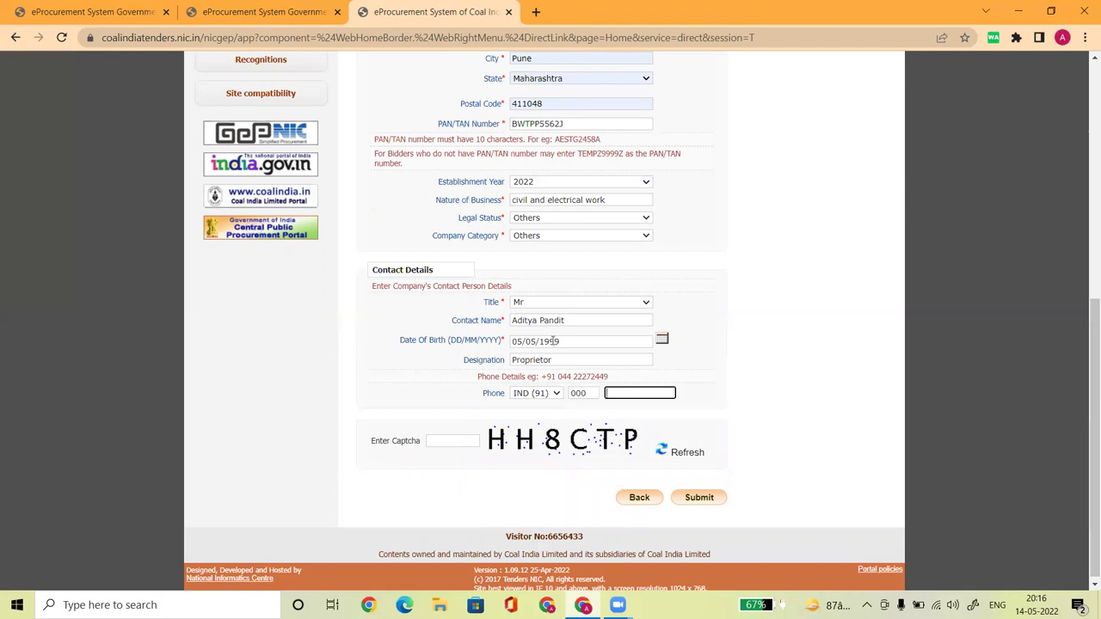
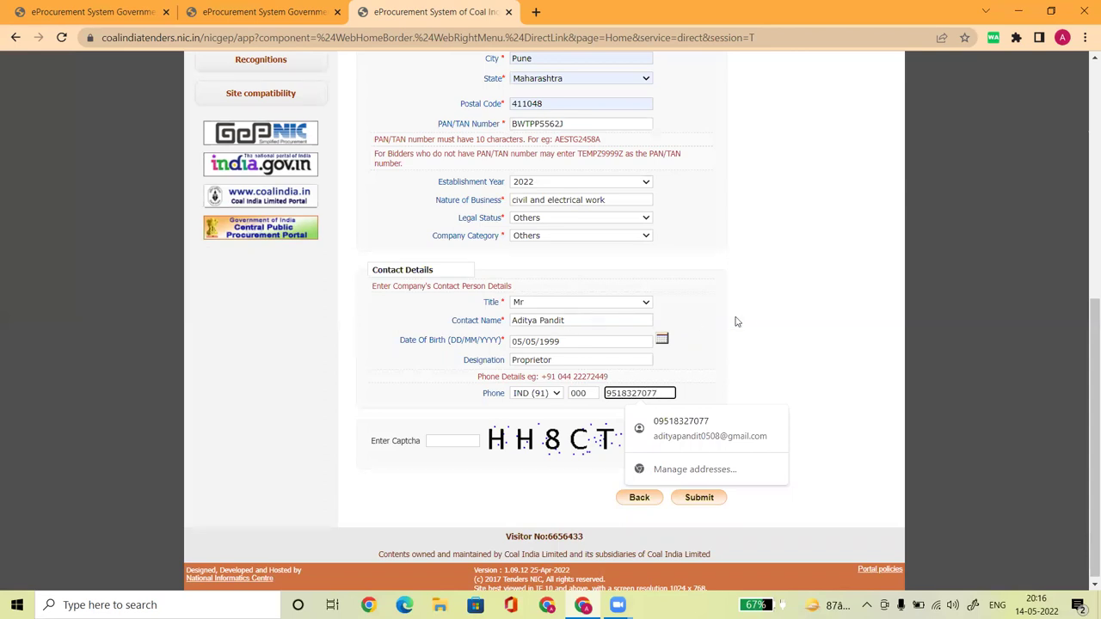
click(755, 325)
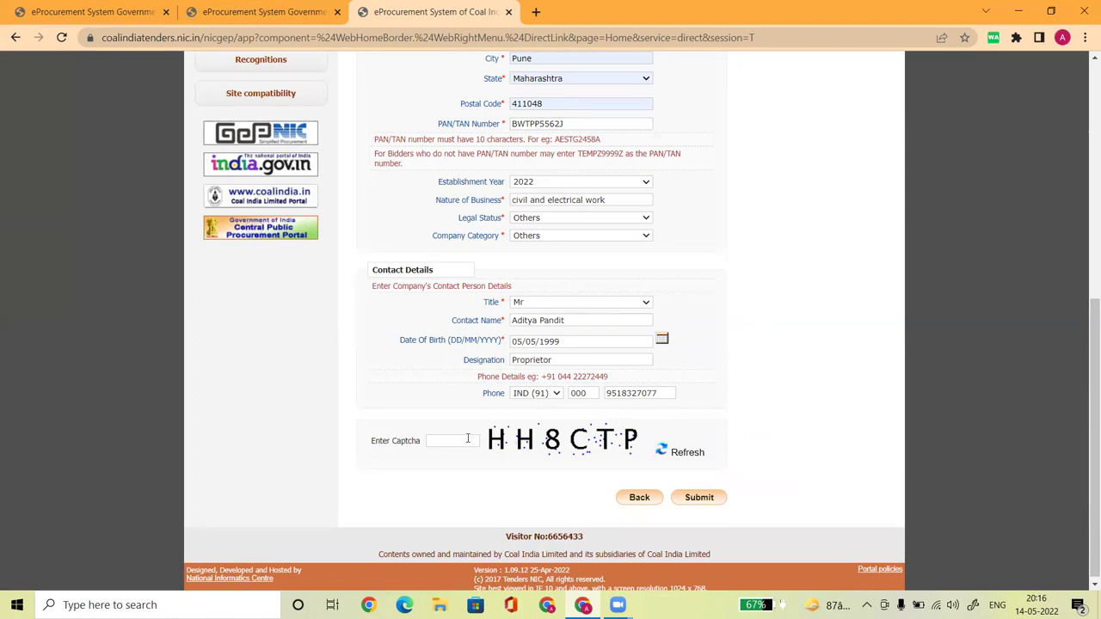
key(Caps_Lock)
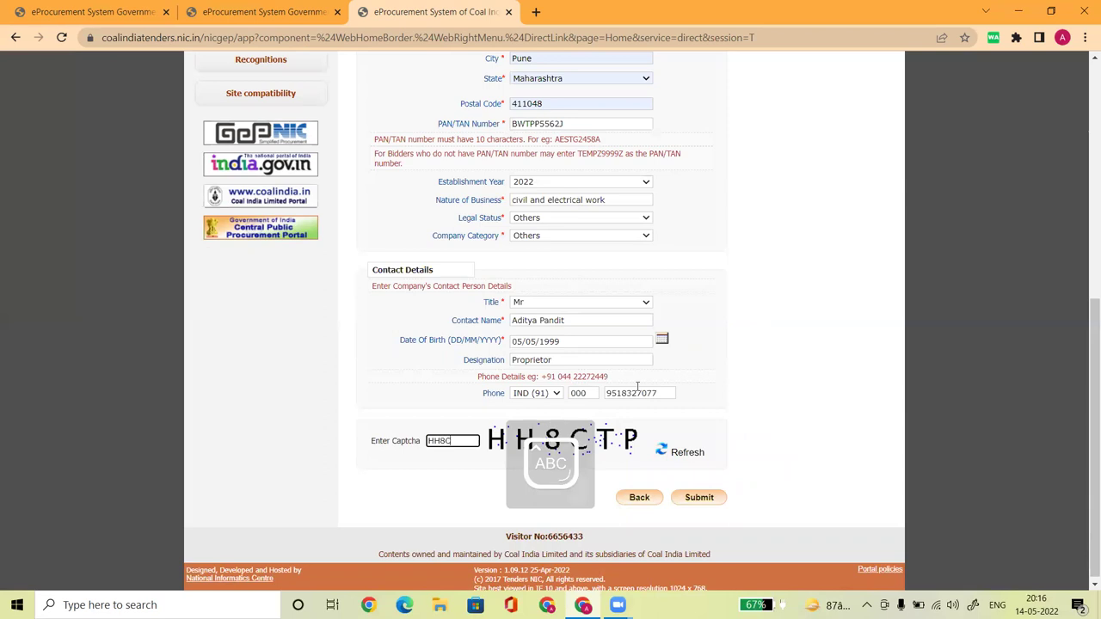
text(TP)
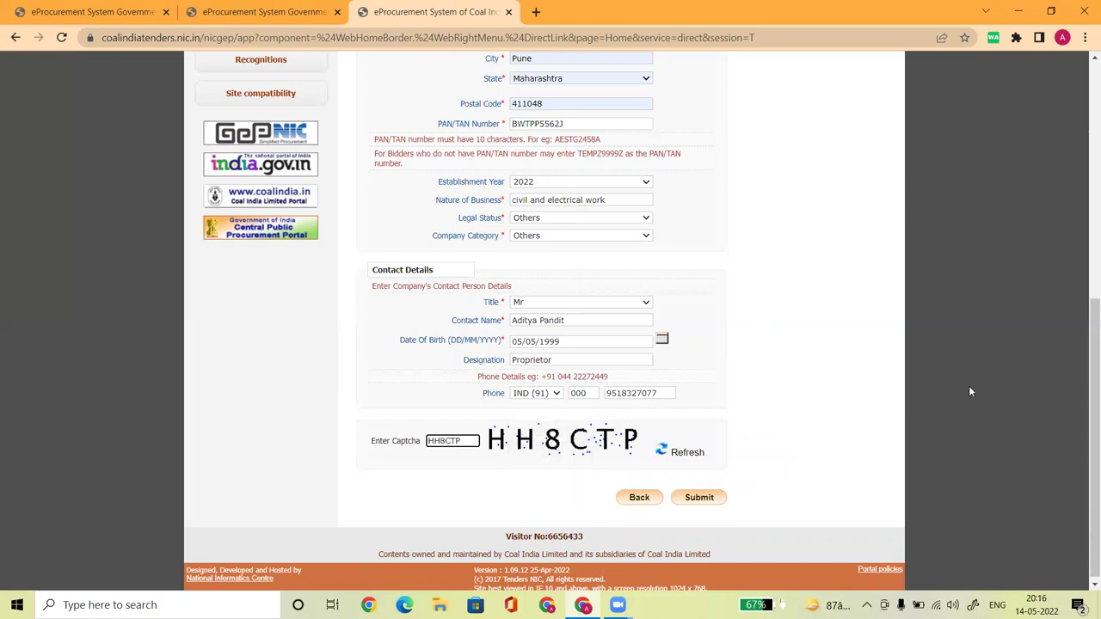
Review the filled enrollment form and submit it; the portal reports that the login e-mail is already used
scroll(1032, 374, up, 1)
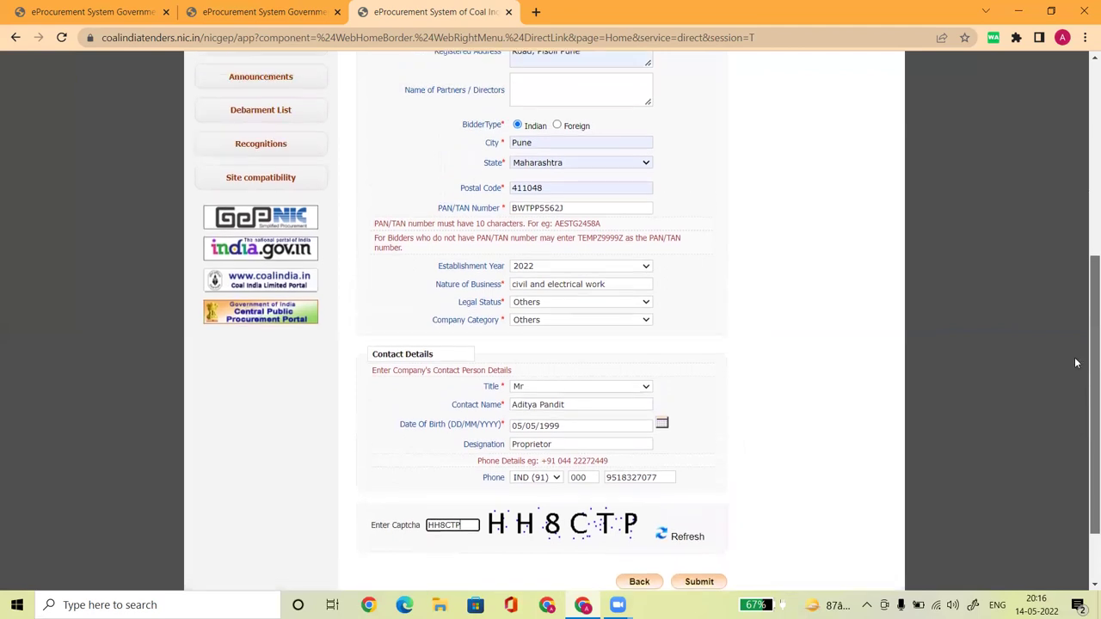
scroll(1071, 344, up, 2)
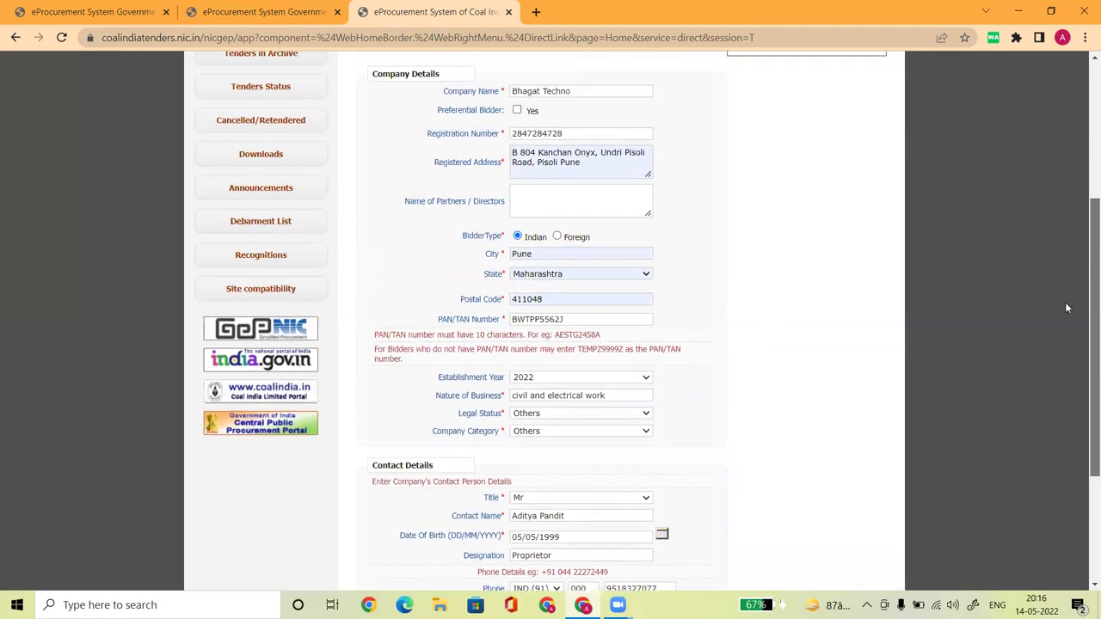
scroll(1065, 308, up, 3)
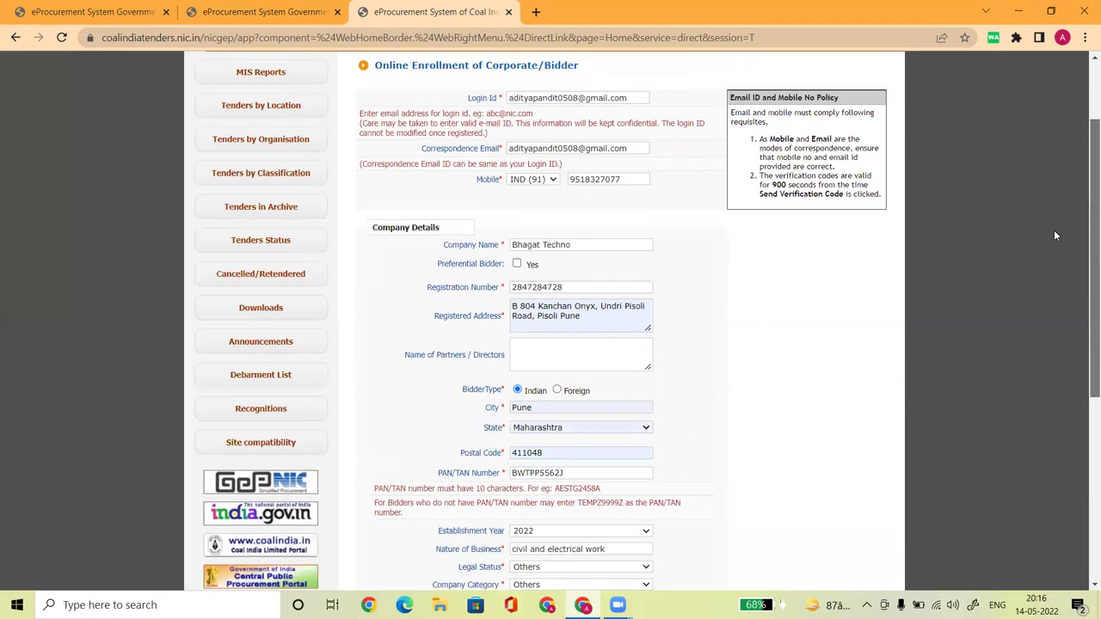
scroll(1057, 236, down, 1)
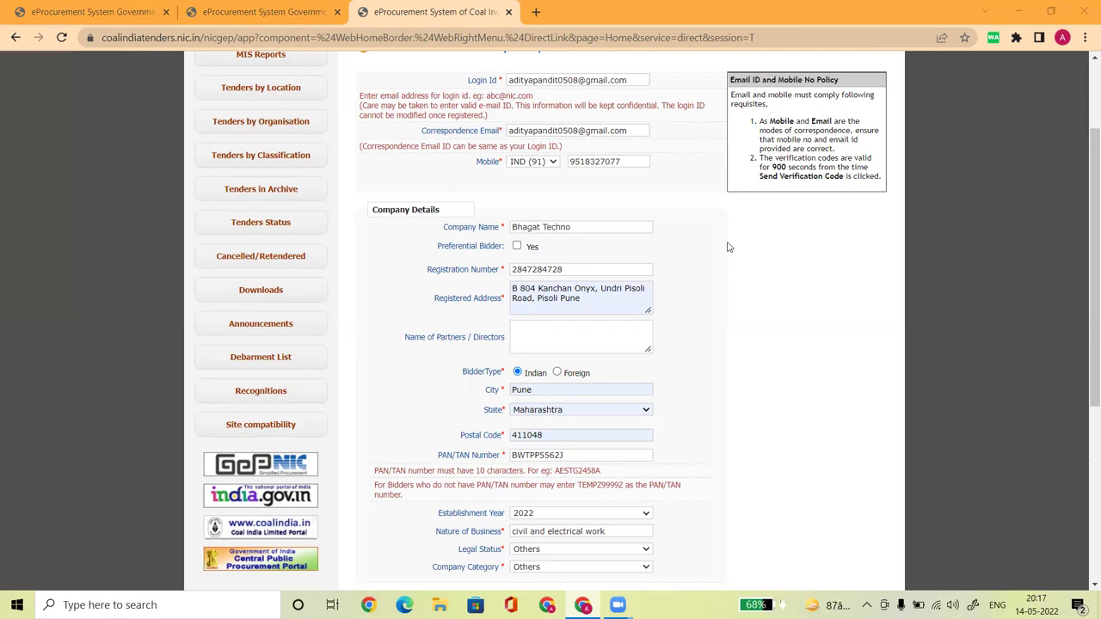
scroll(1083, 170, down, 2)
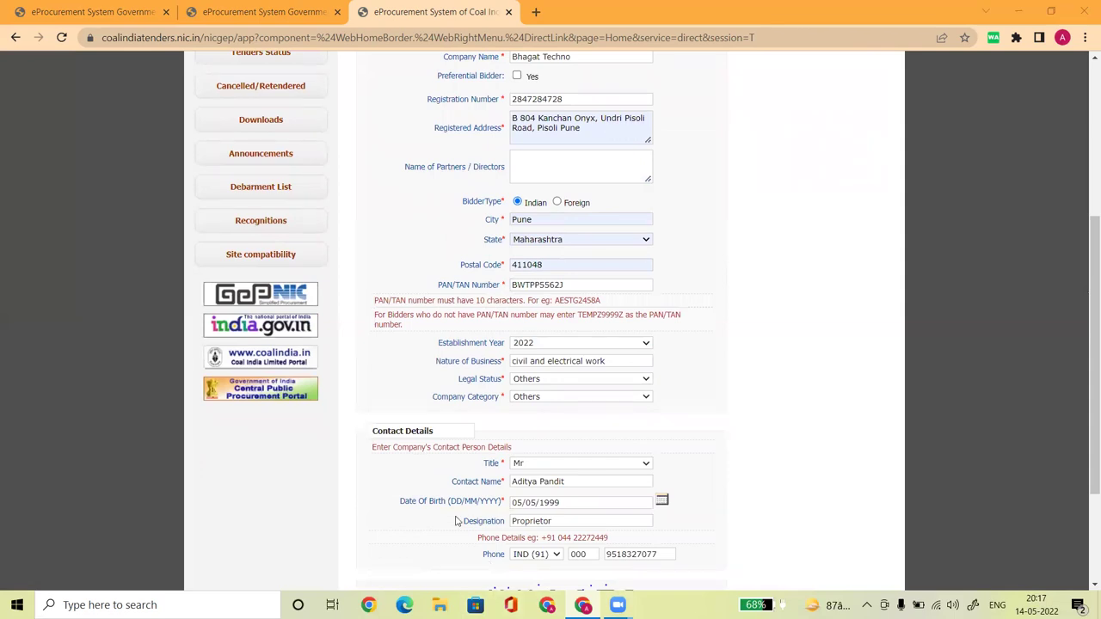
scroll(636, 507, down, 2)
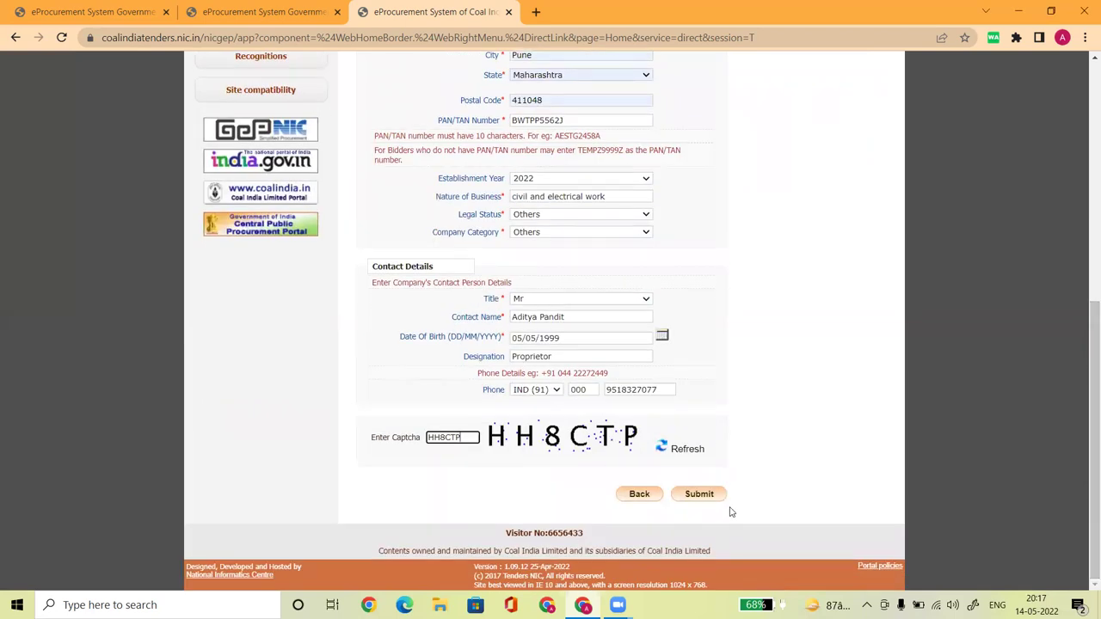
click(699, 494)
Decline saving the address, then change the login ID e-mail ending to '10' so it is unique
click(935, 274)
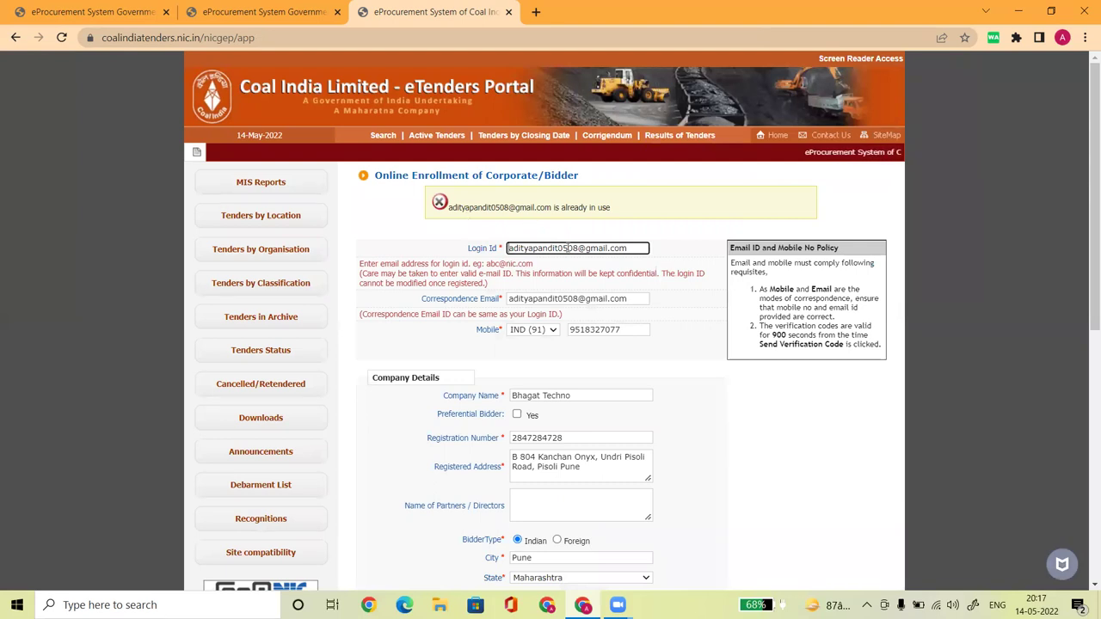
click(579, 248)
drag(579, 247, 567, 248)
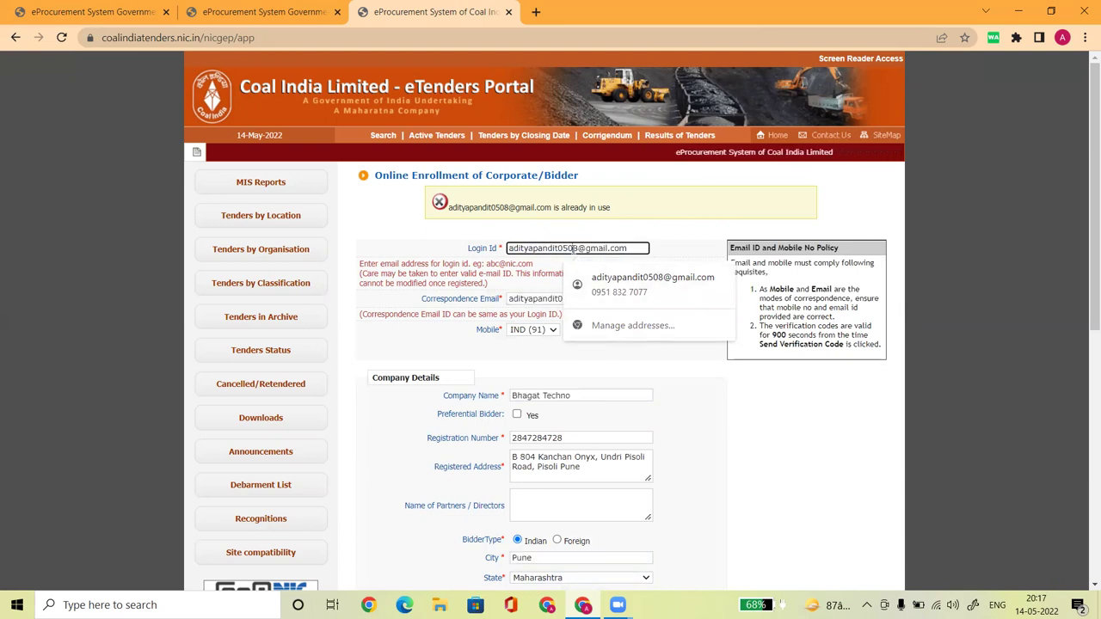
key(BackSpace)
key(BackSpace)
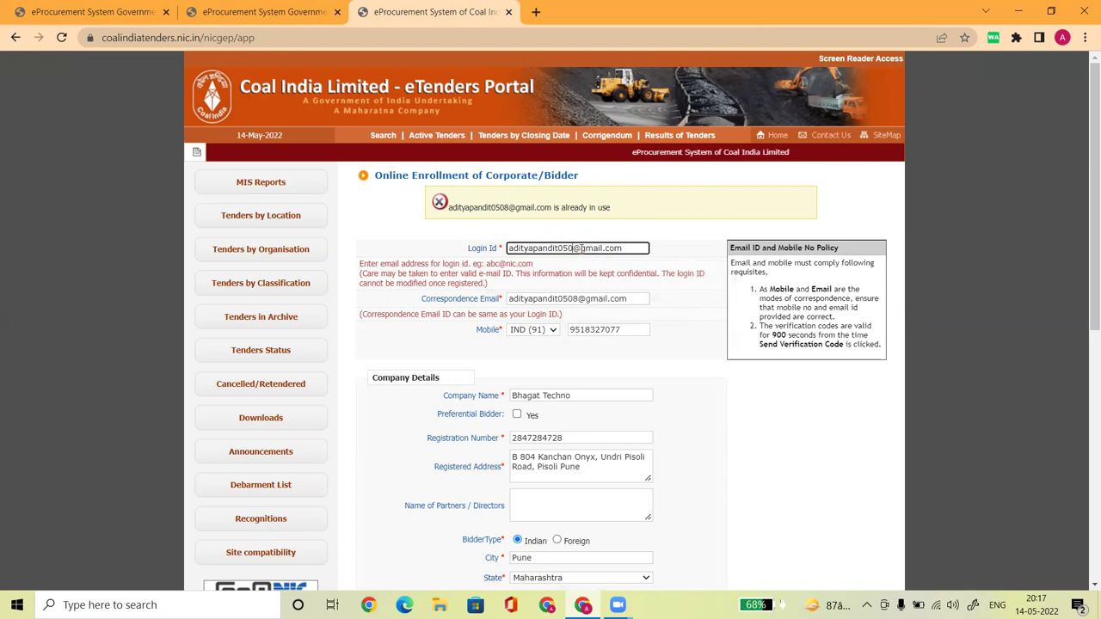
text(10)
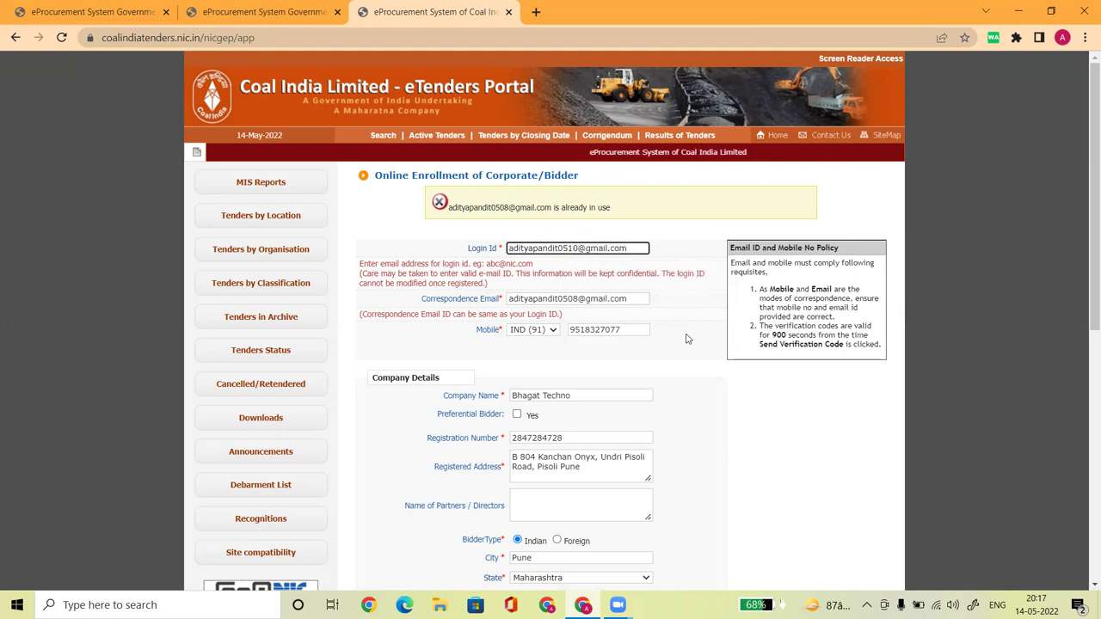
click(698, 360)
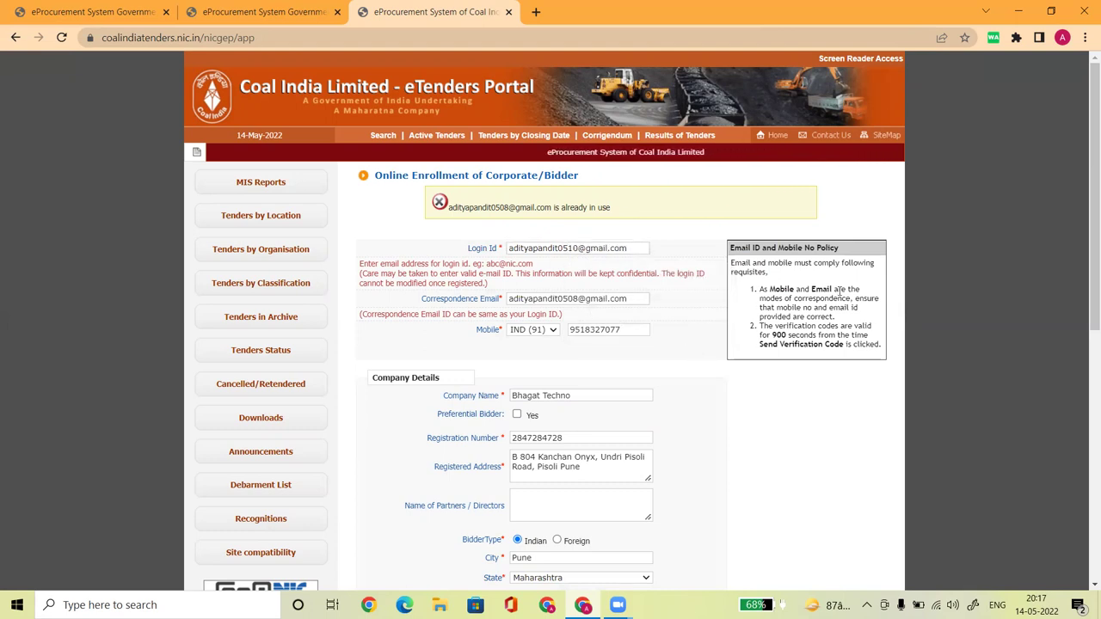
Fill in the captcha text and resubmit the bidder enrollment form
drag(1085, 202, 1083, 484)
click(453, 435)
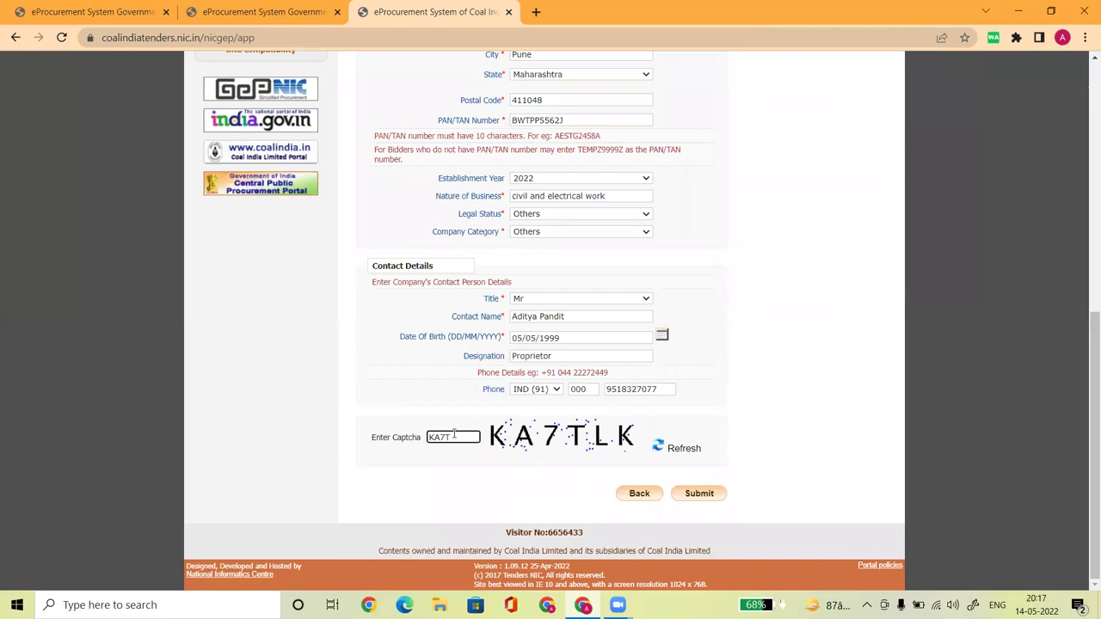
click(711, 501)
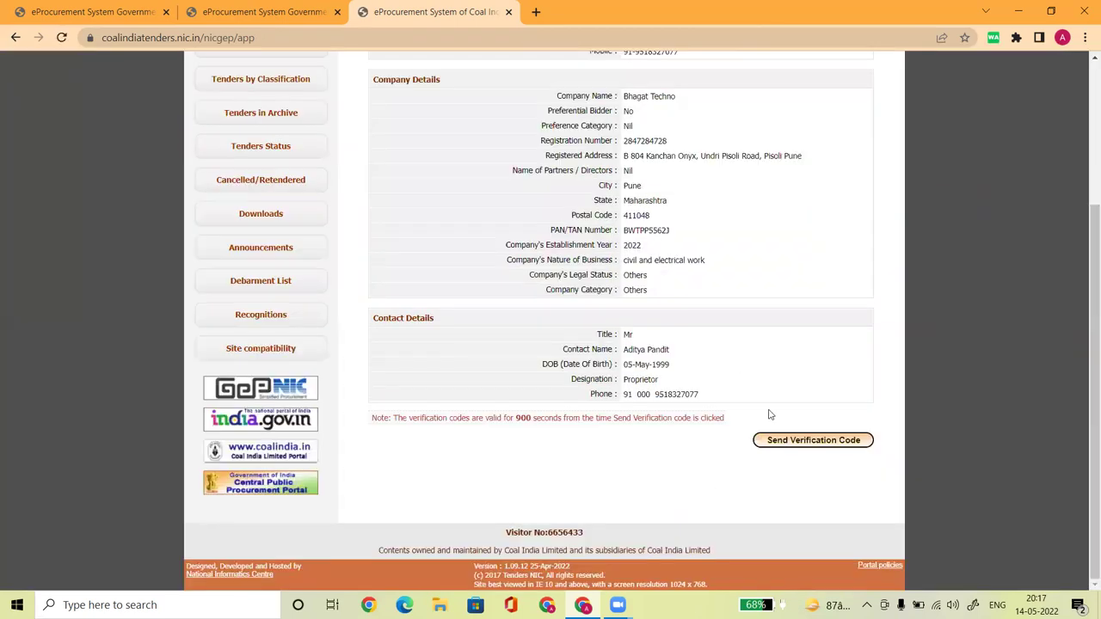
Check the login ID and correspondence e-mail on the acknowledgement, then send the verification codes
drag(1093, 392, 1072, 226)
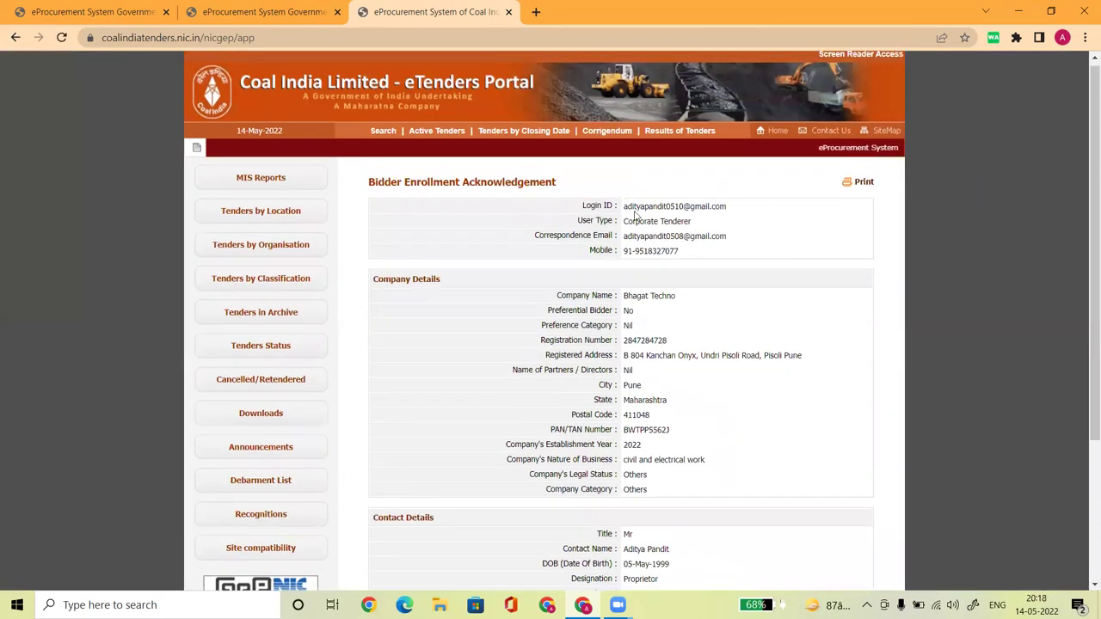
drag(624, 206, 739, 207)
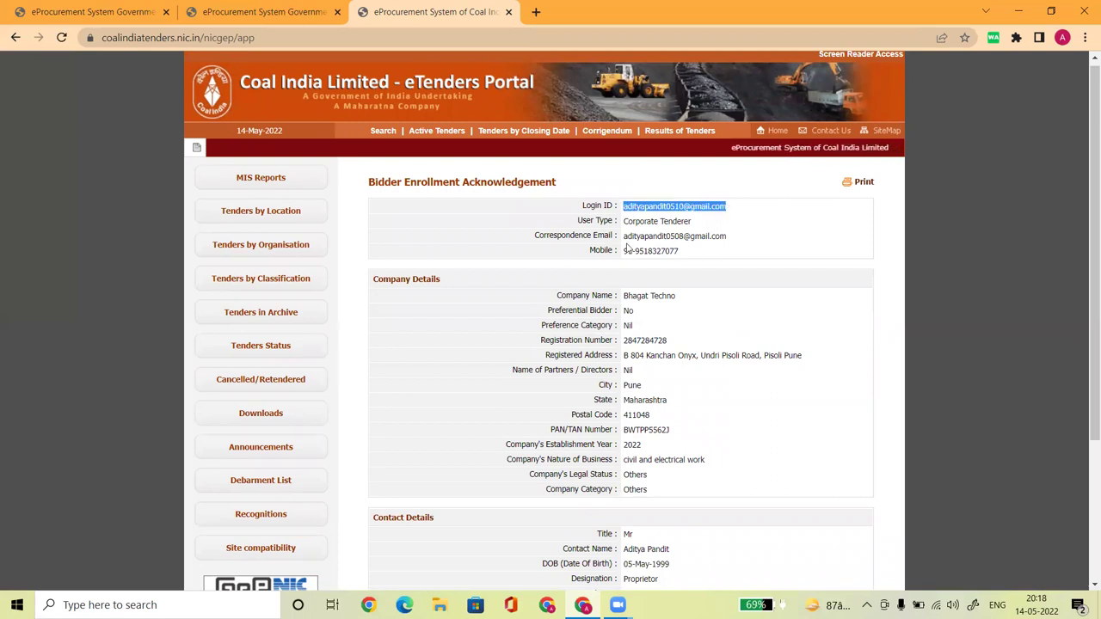
drag(623, 236, 729, 236)
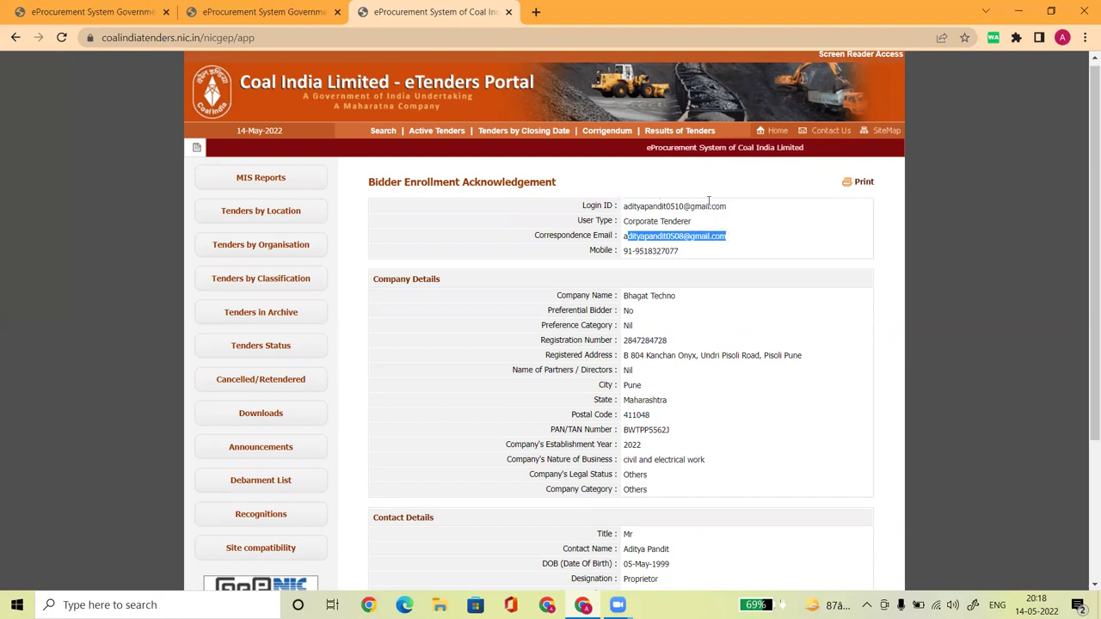
drag(623, 208, 726, 205)
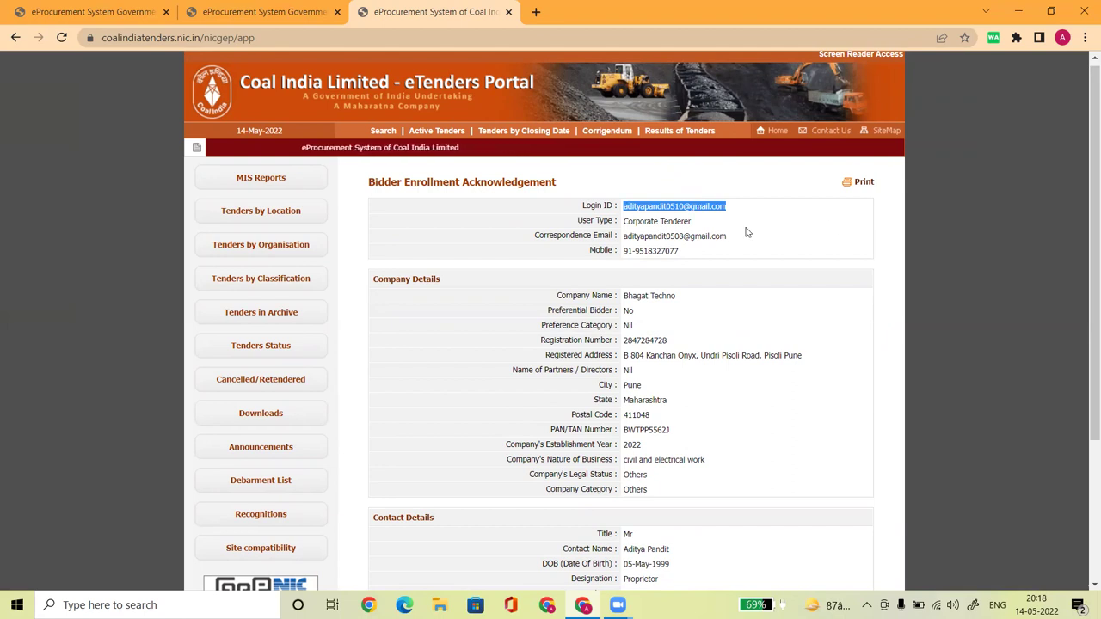
scroll(1084, 167, down, 1)
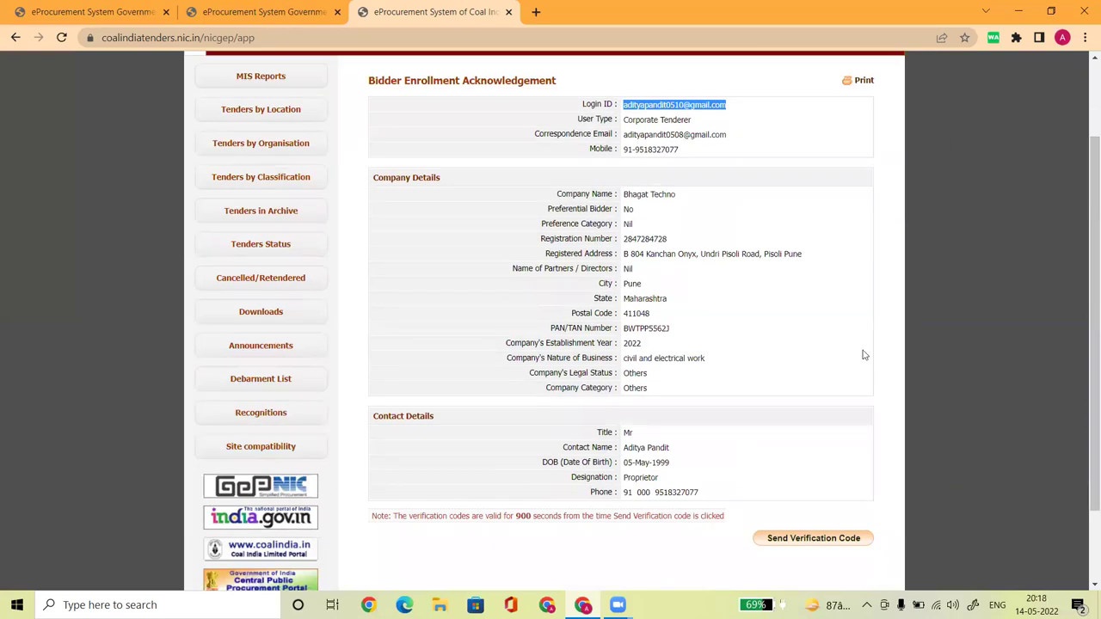
scroll(864, 355, down, 1)
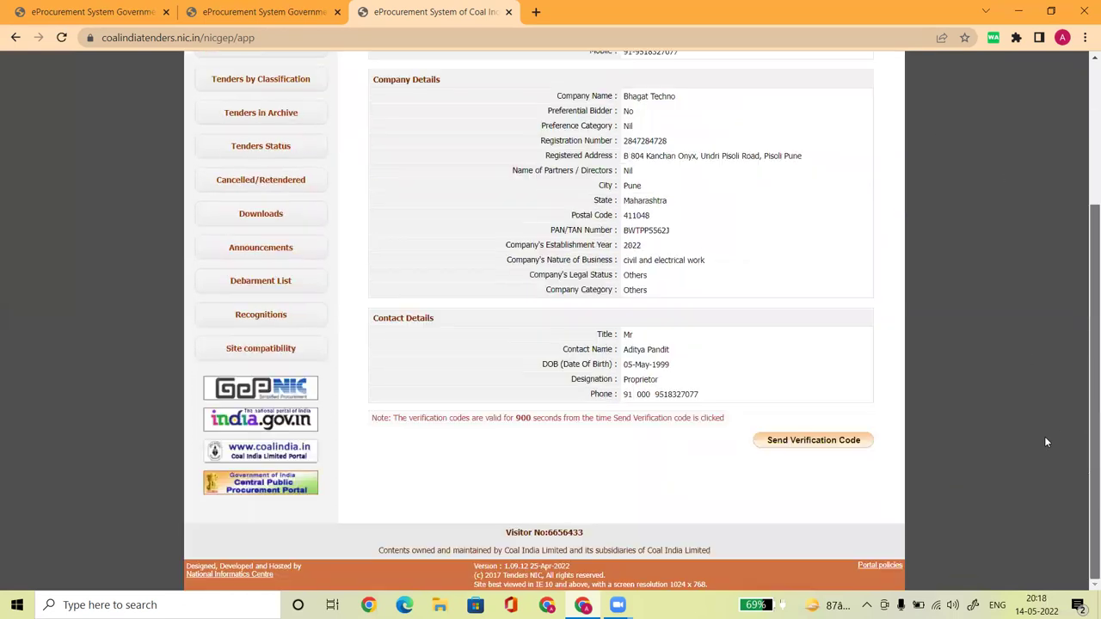
click(813, 440)
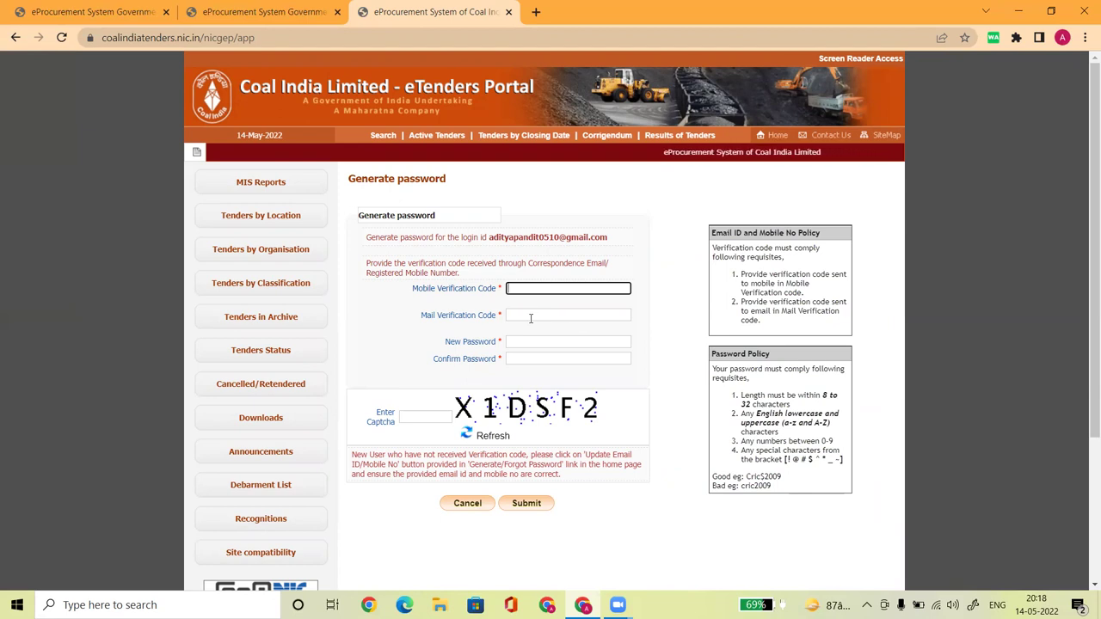
Enter the SMS mobile verification code and the e-mailed mail verification code
text(••)
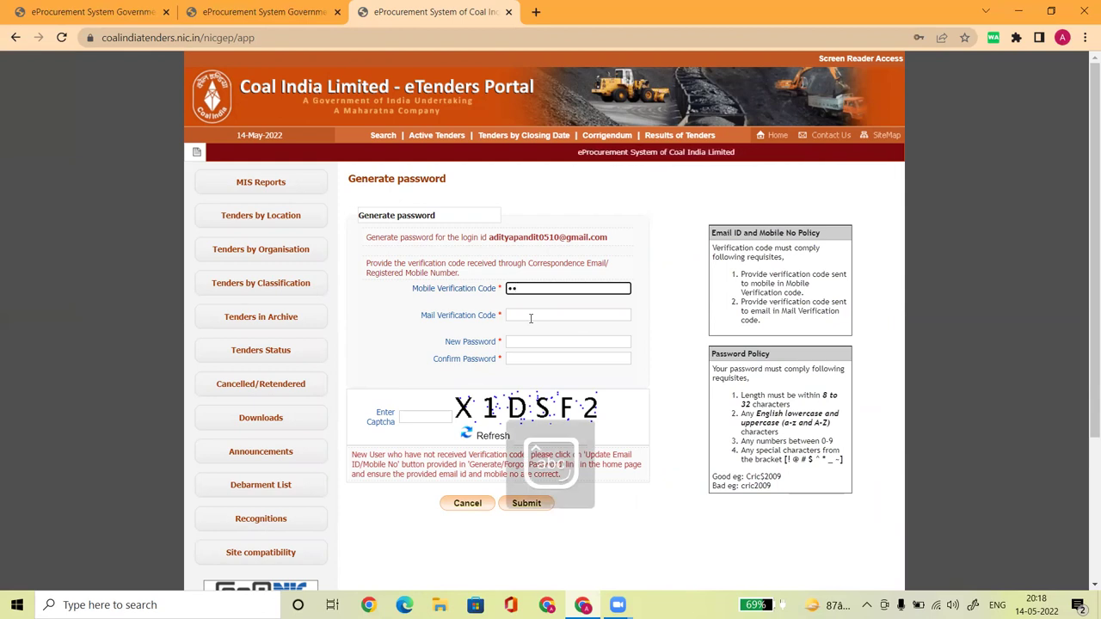
text(••)
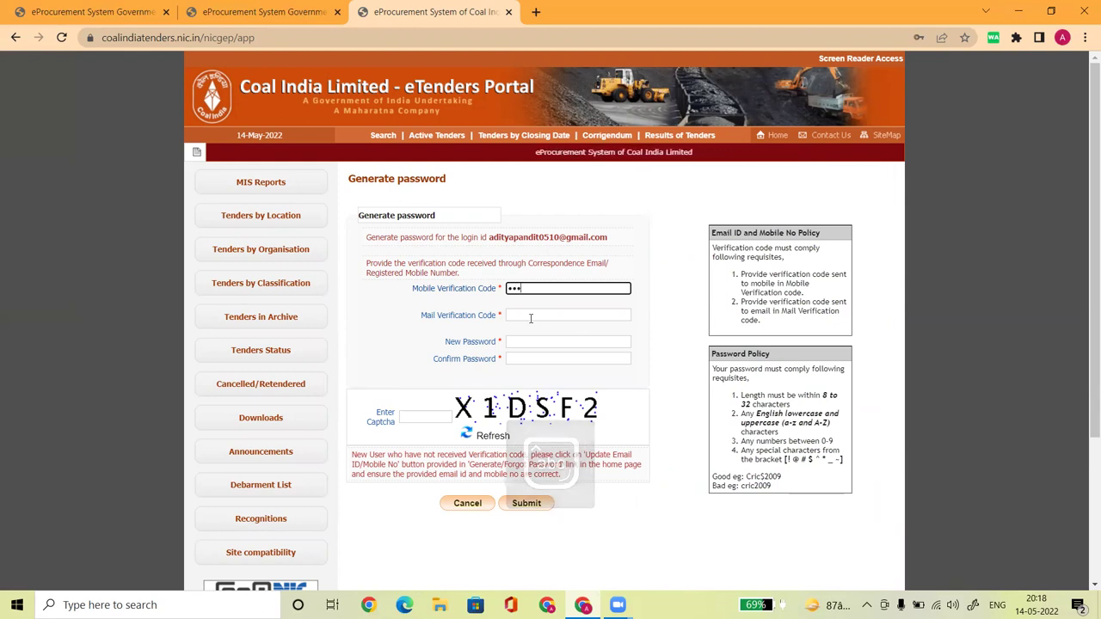
text(••)
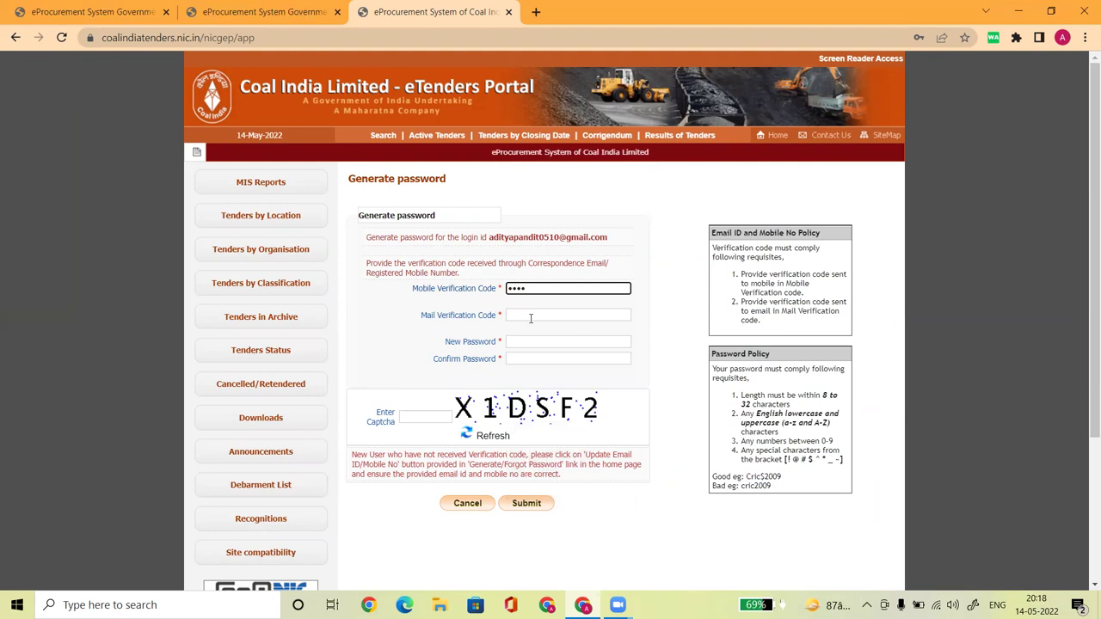
click(530, 315)
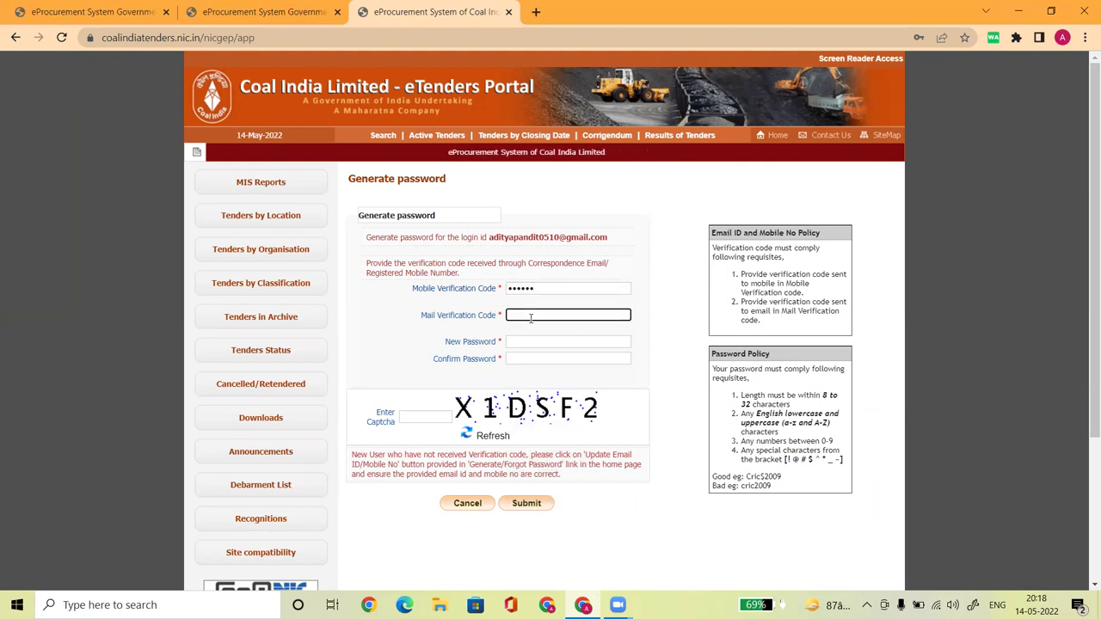
text(••)
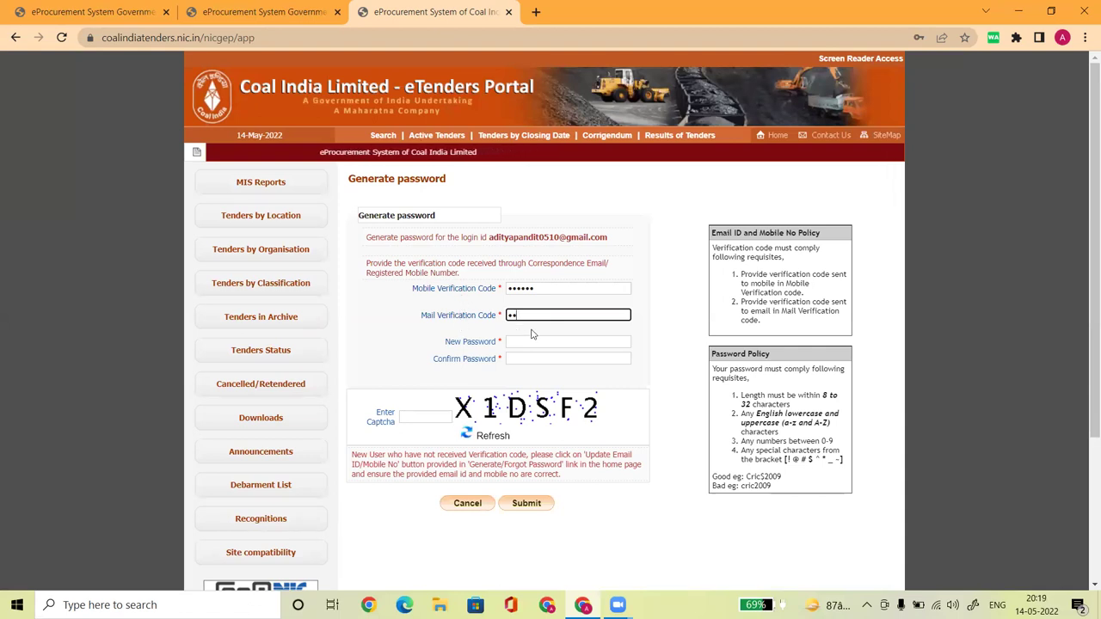
text(•)
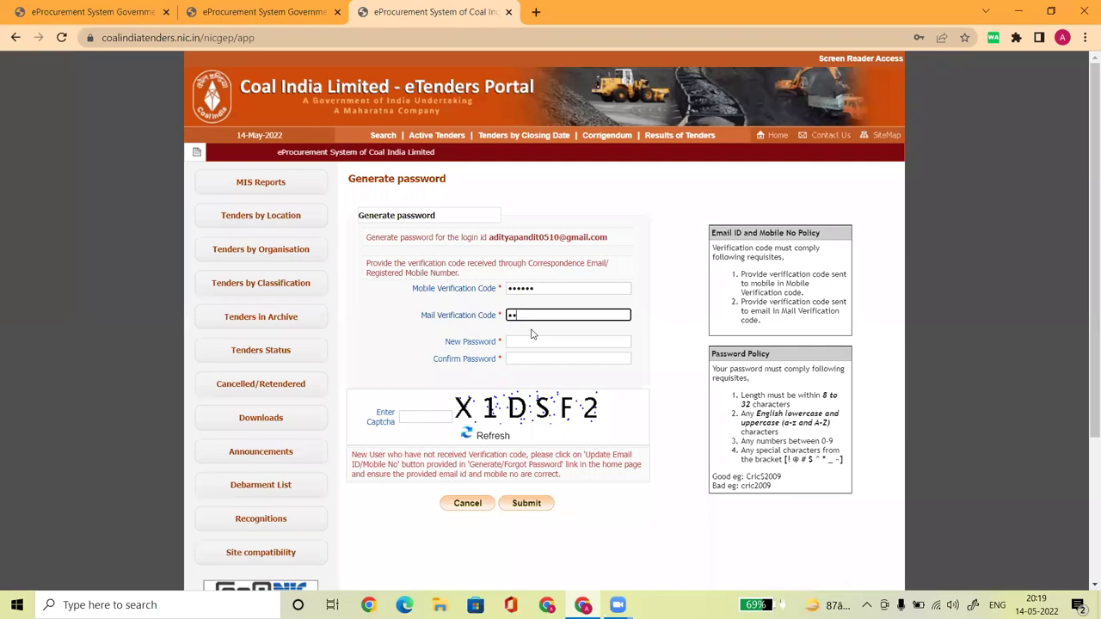
text(•••)
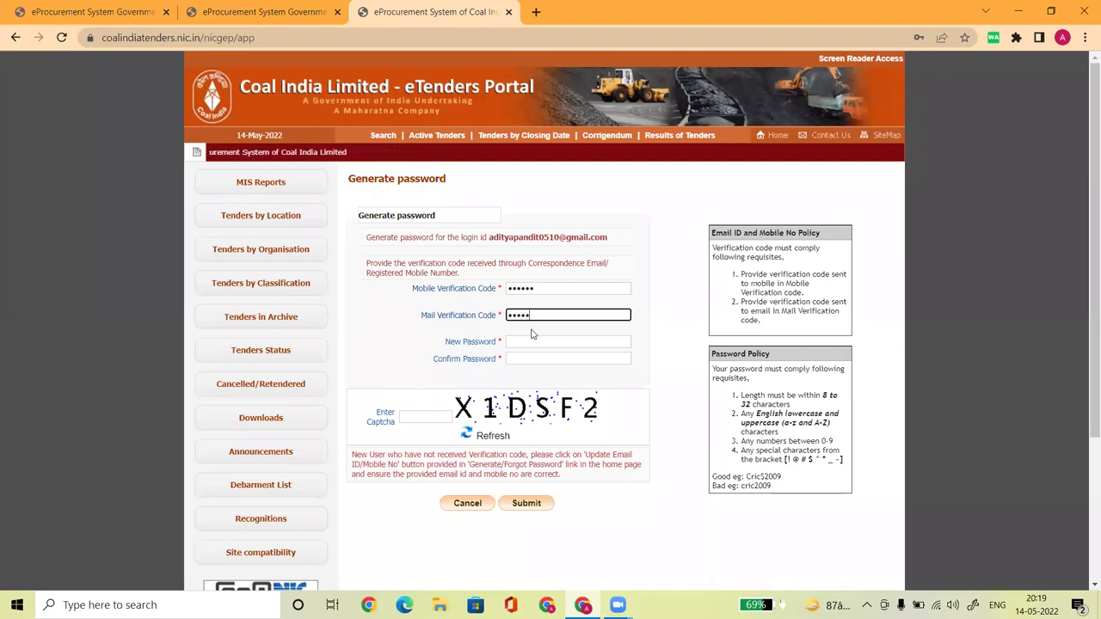
click(522, 342)
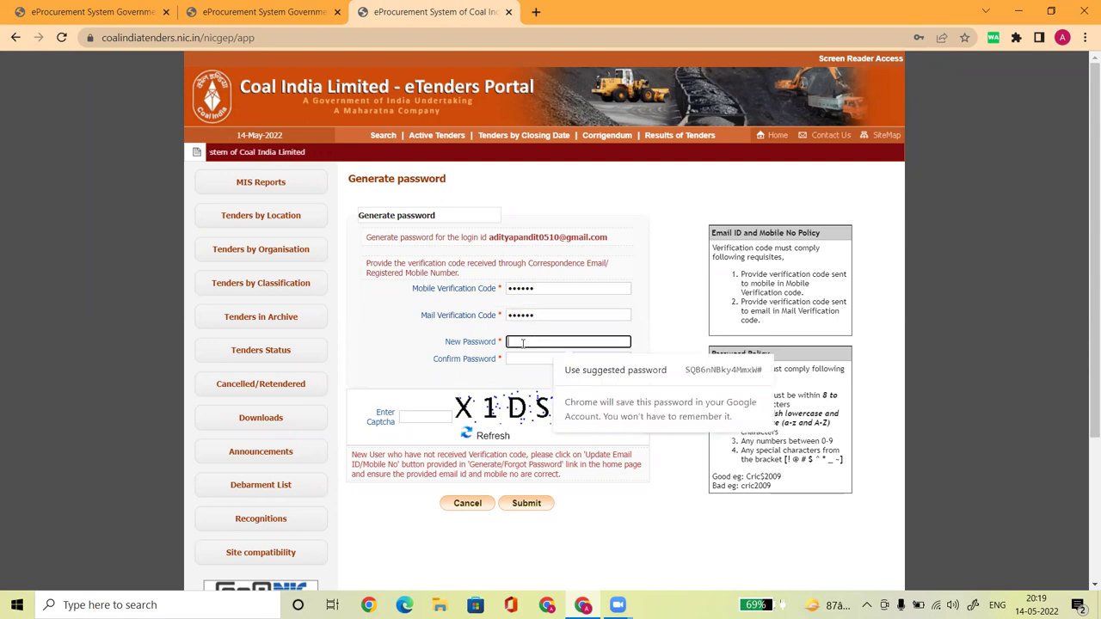
Dismiss the suggested password and review the policy rules for letter case, digits and special characters
click(680, 448)
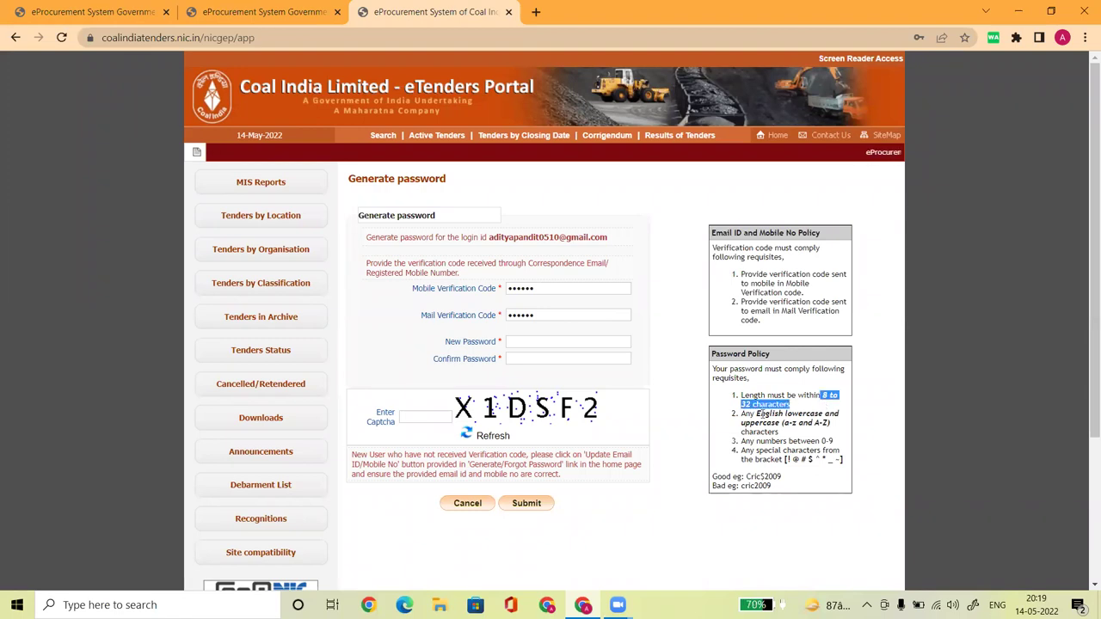
drag(757, 414, 828, 411)
click(737, 430)
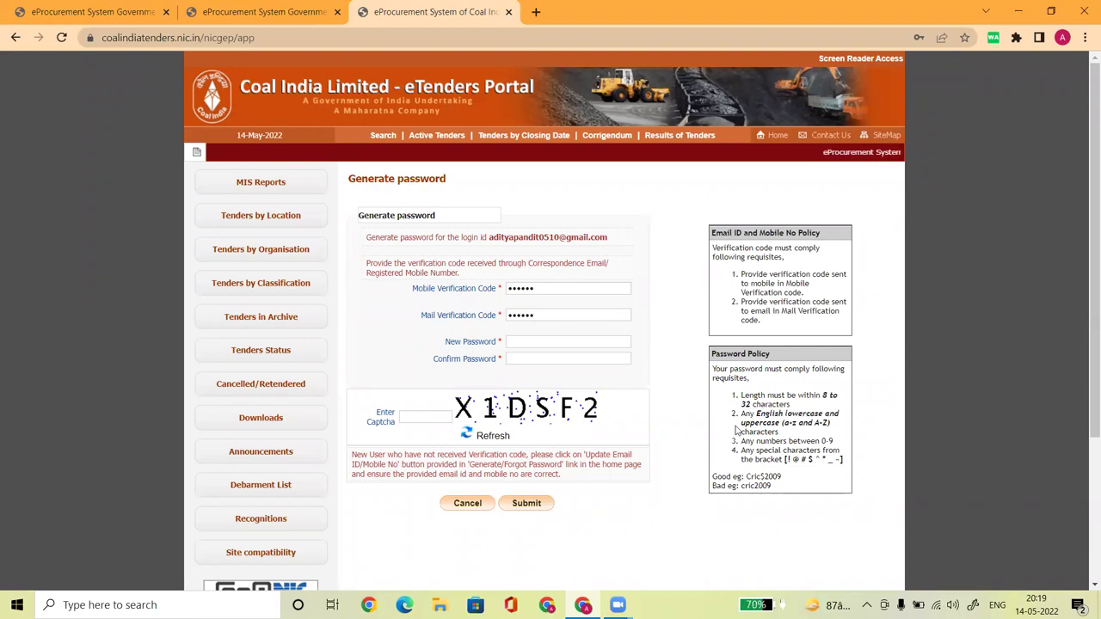
drag(800, 442, 844, 441)
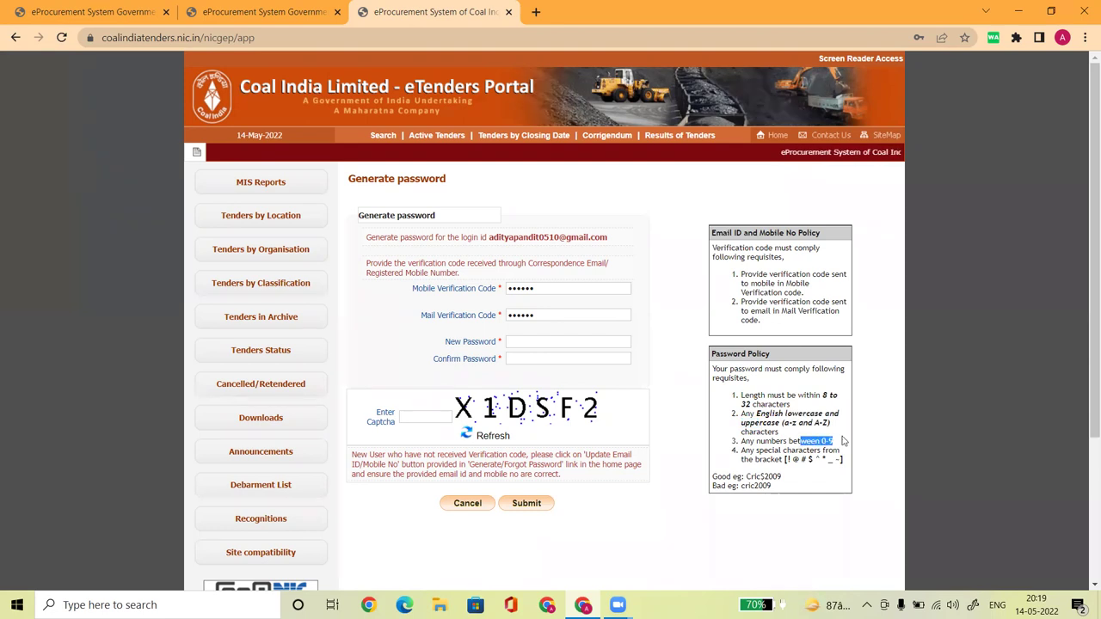
click(785, 459)
drag(785, 459, 839, 459)
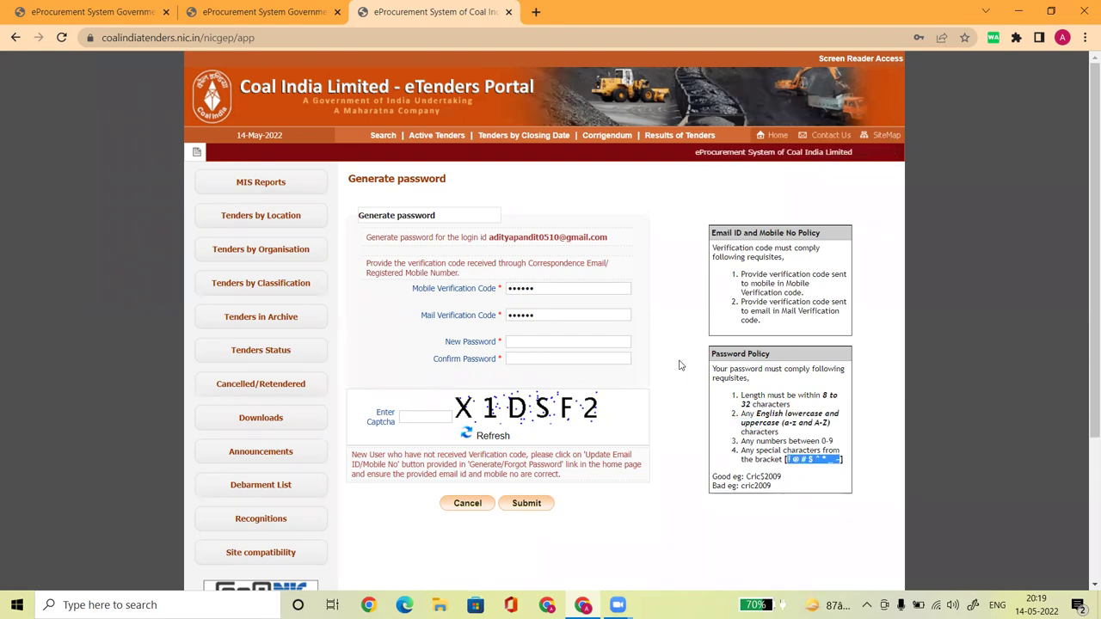
click(685, 361)
Enter and confirm the new account password, fill in the captcha, and submit
click(556, 340)
text(abcdef)
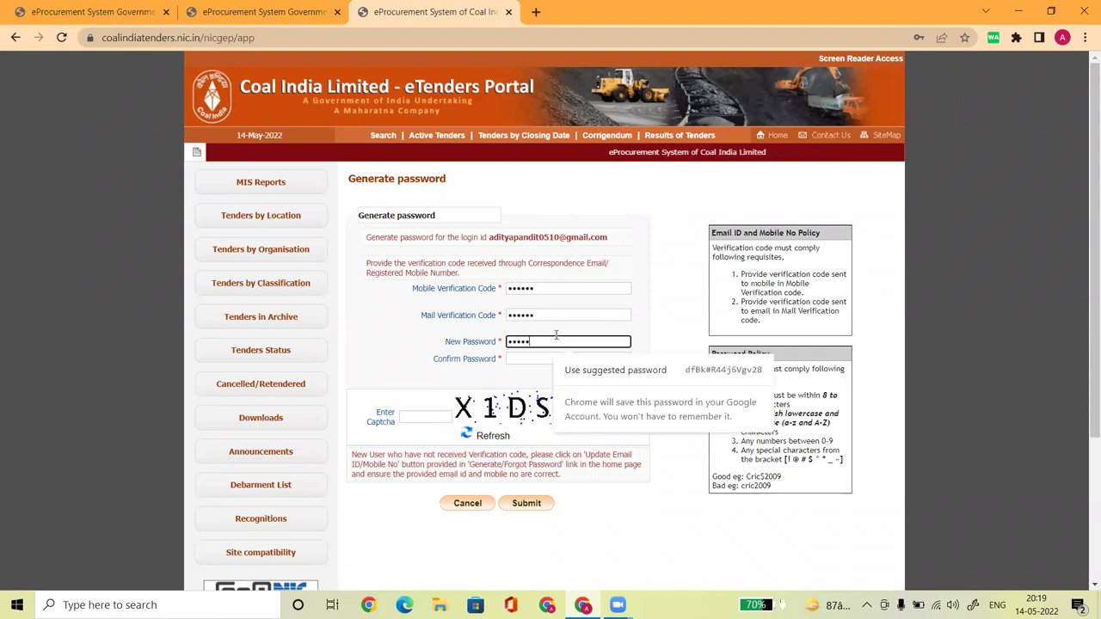
text(ghi)
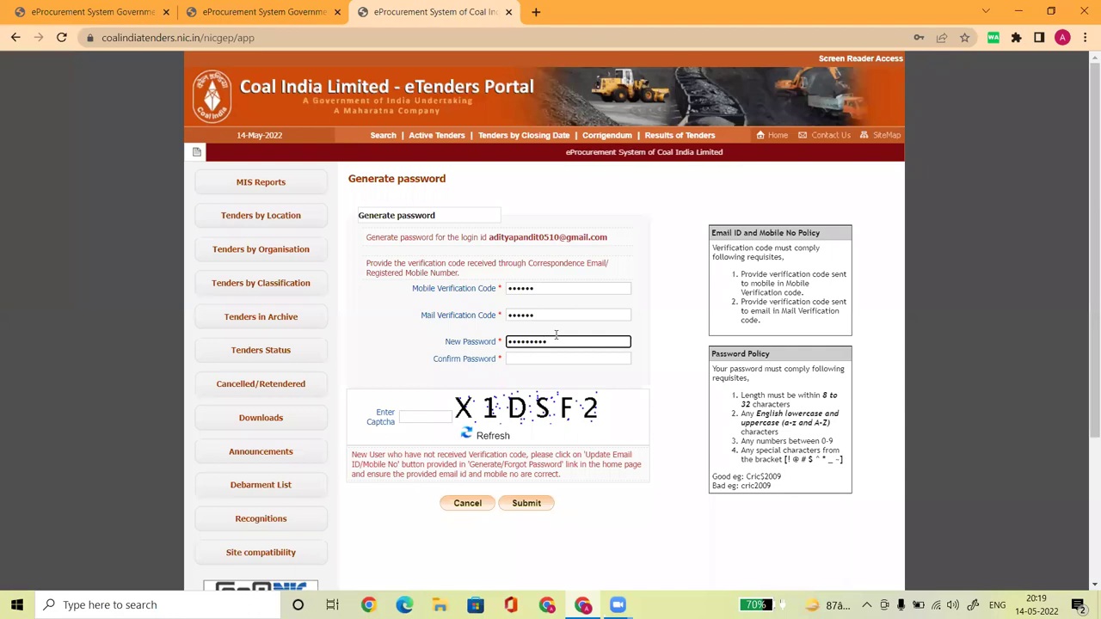
key(Tab)
text(abc)
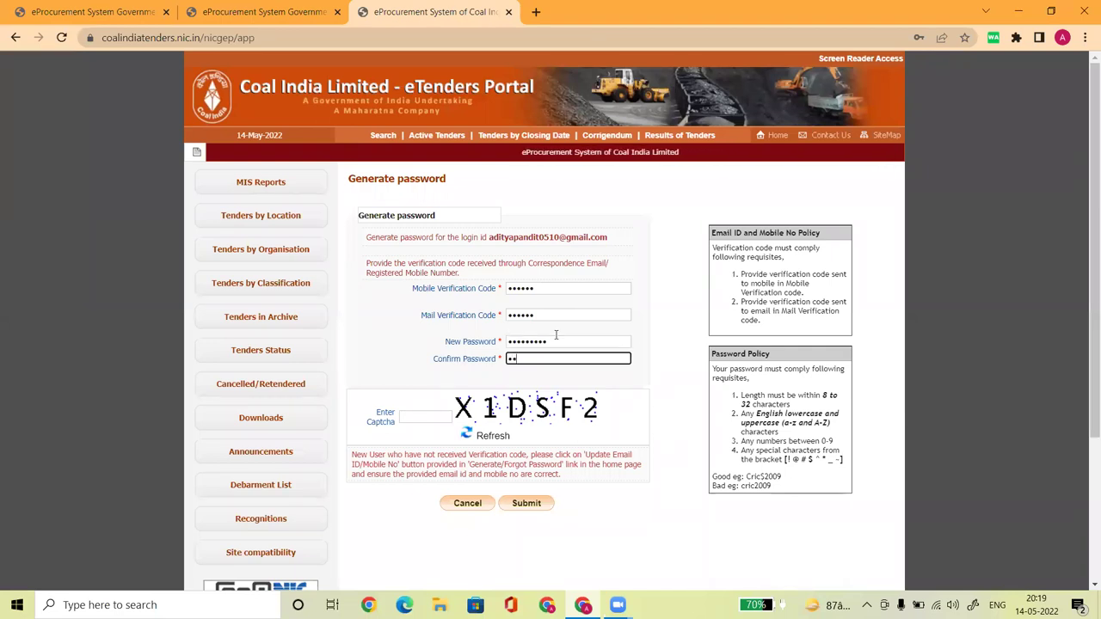
text(defghi)
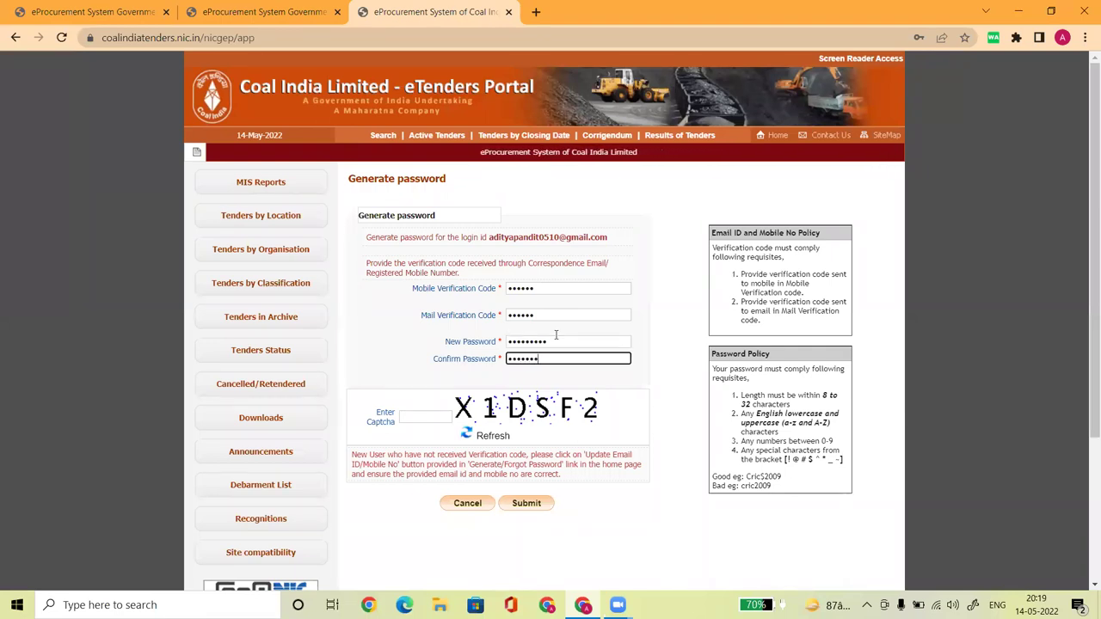
click(425, 416)
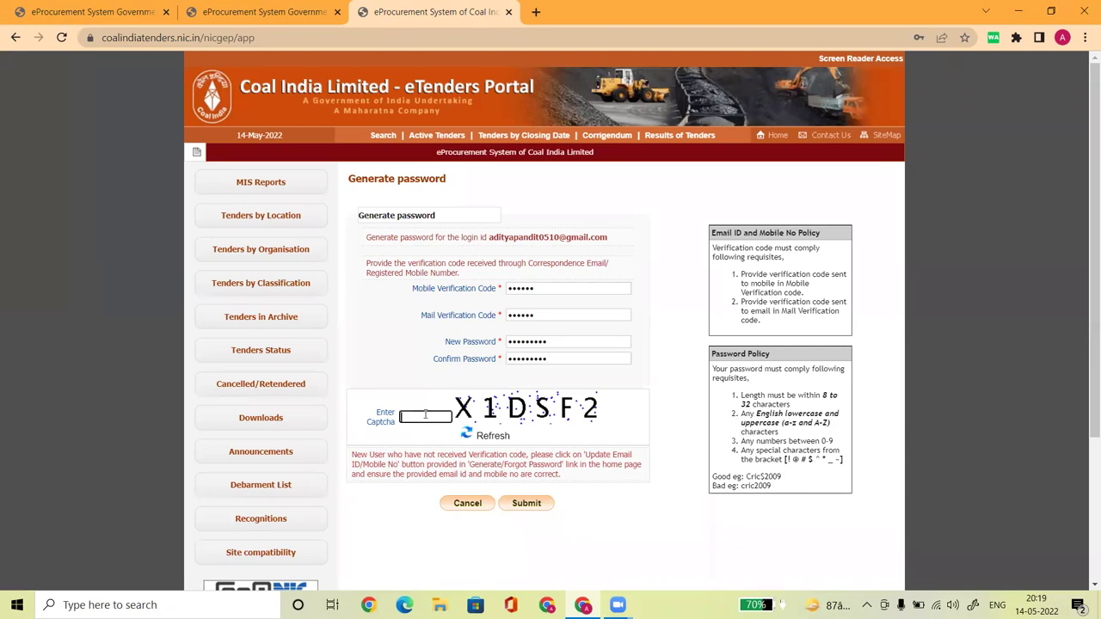
text(X1)
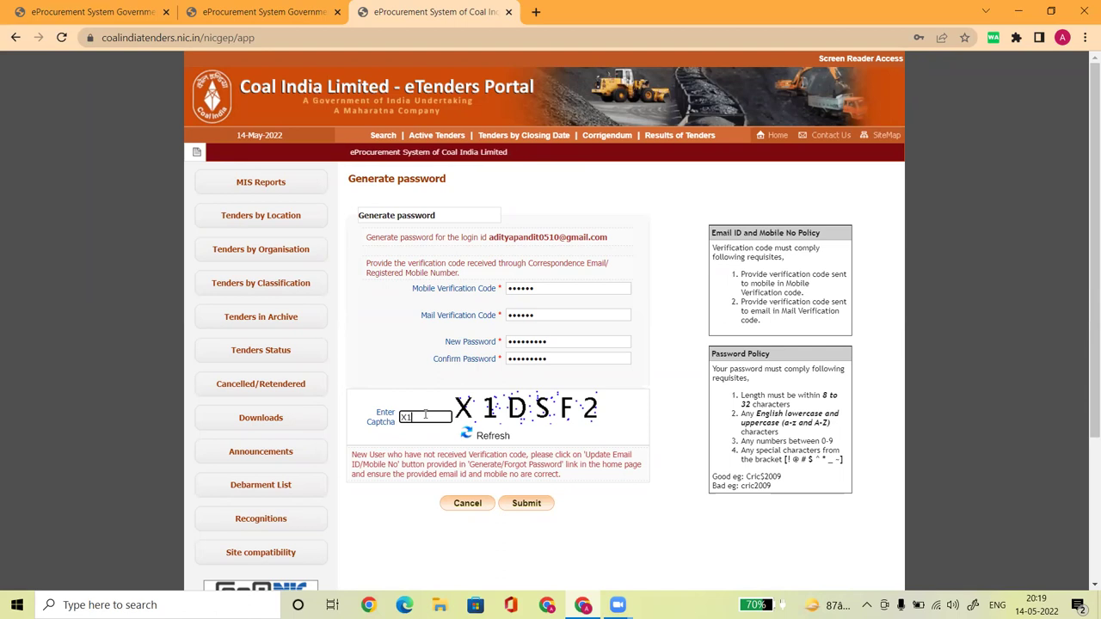
text(DS)
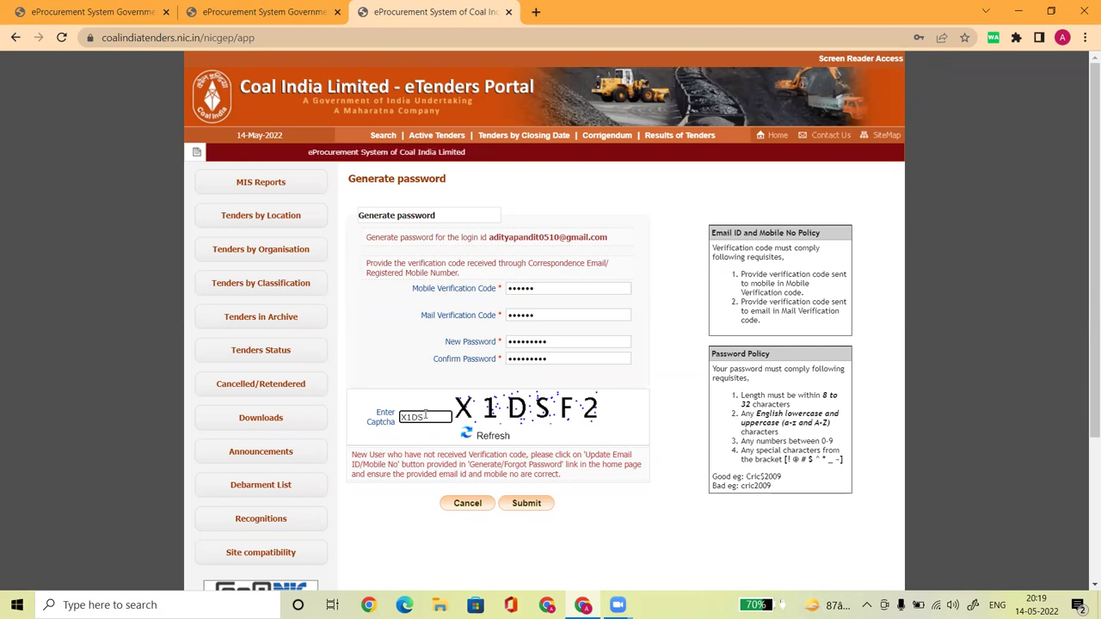
text(F2)
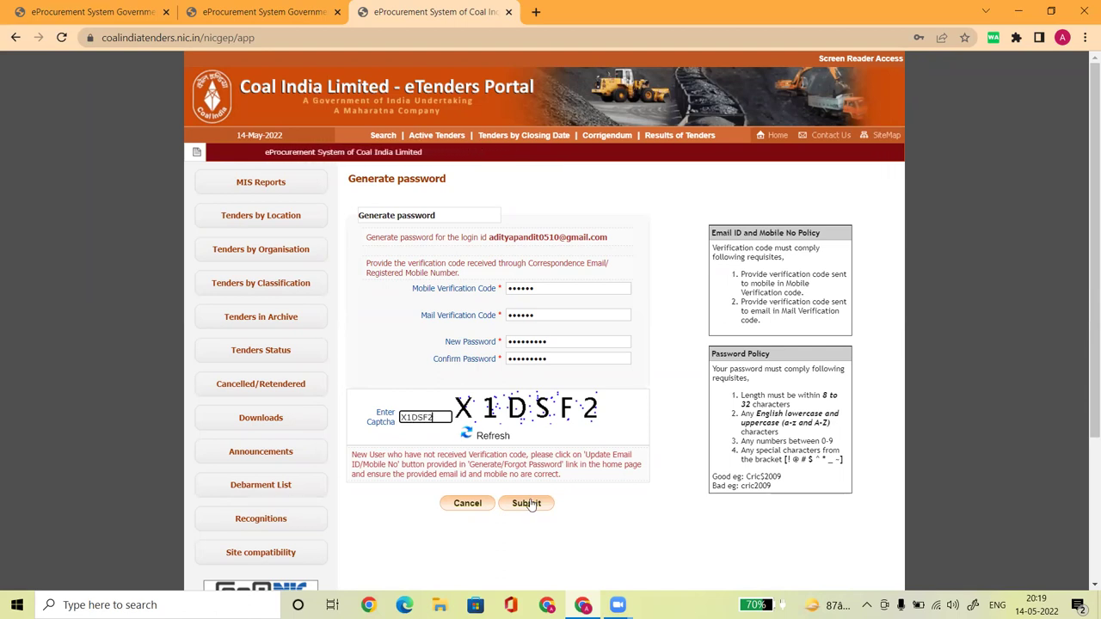
click(526, 503)
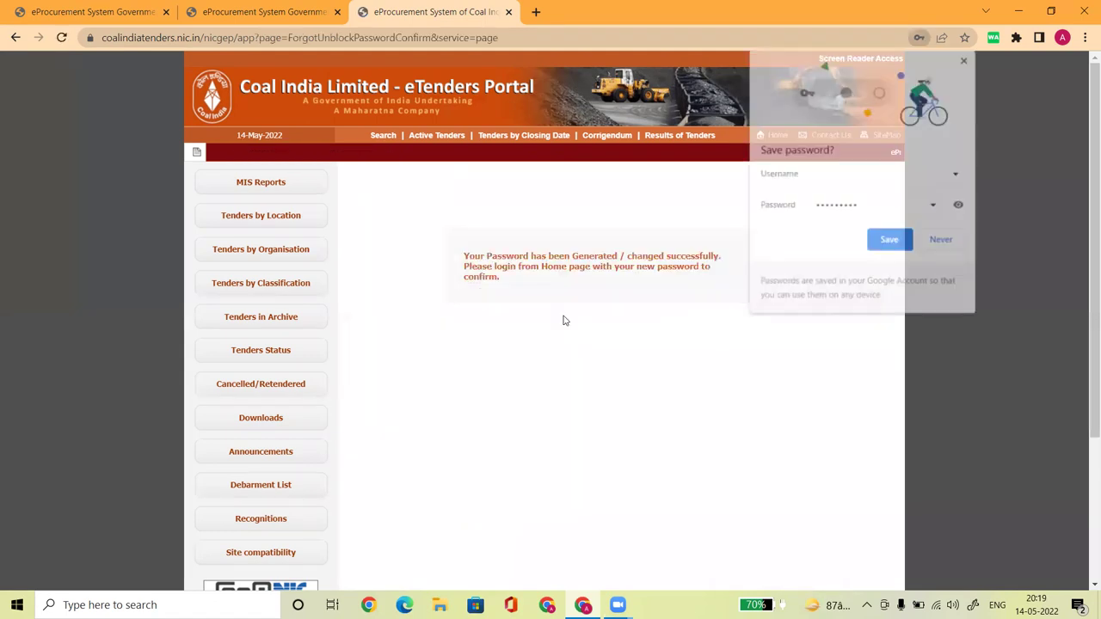
Refuse Chrome's password save, highlight the success message, and go back to the Home page
click(924, 245)
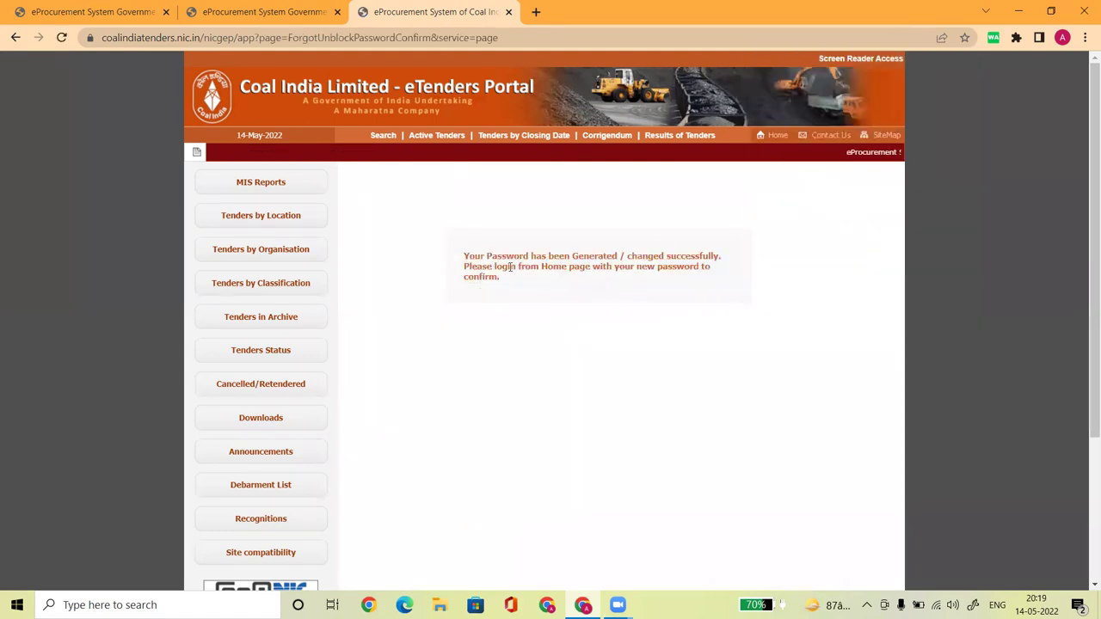
drag(479, 255, 688, 289)
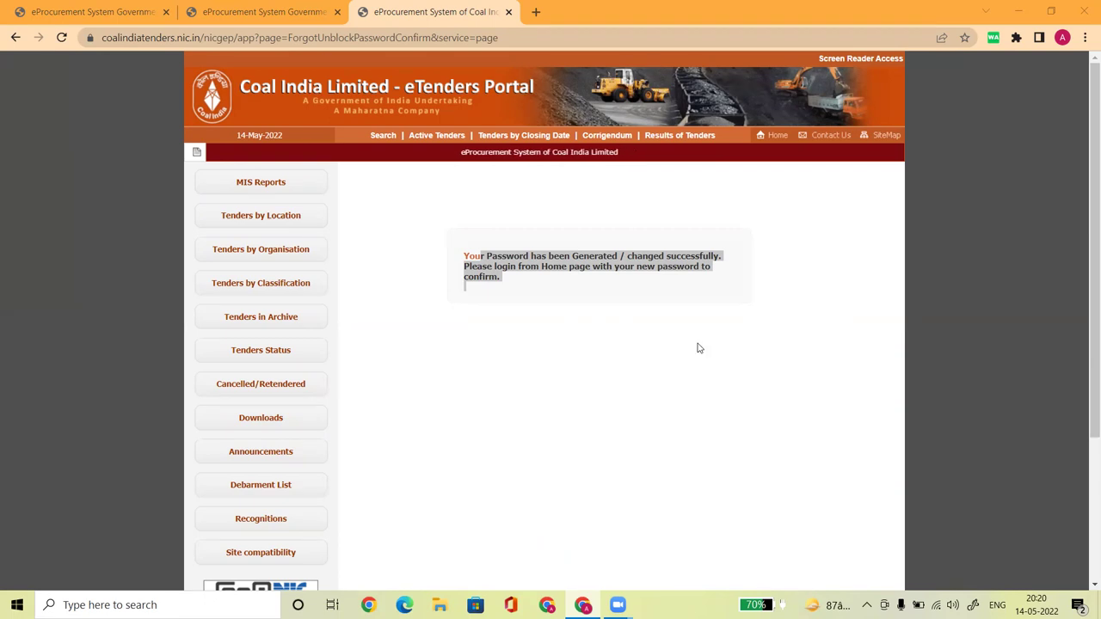
click(777, 136)
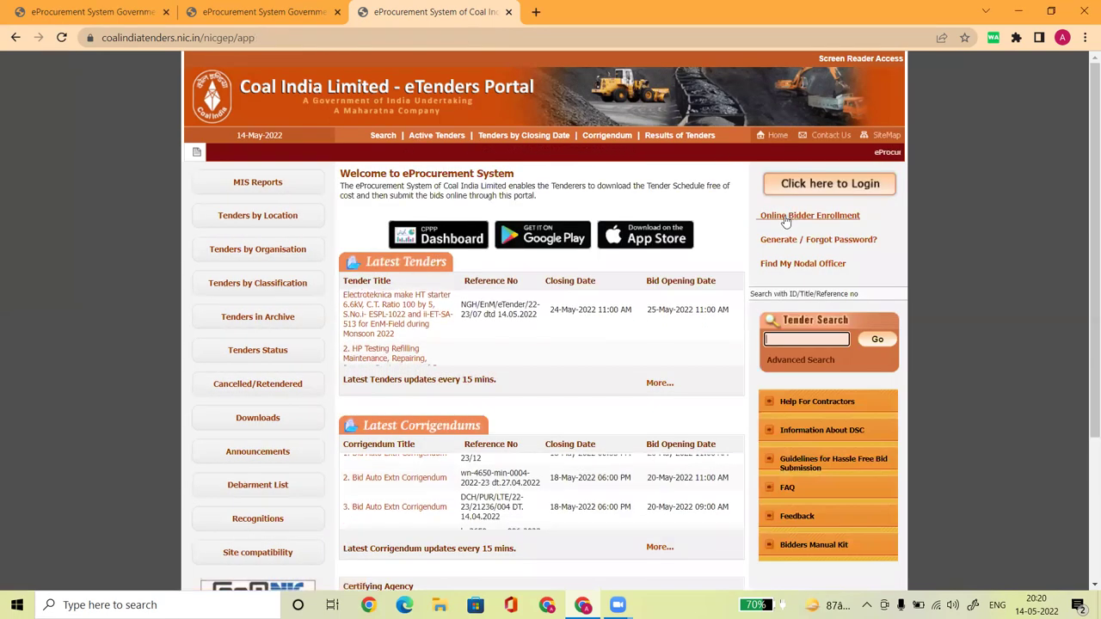
Log in as a bidder with the Gmail login ID, the new password and the captcha
click(806, 185)
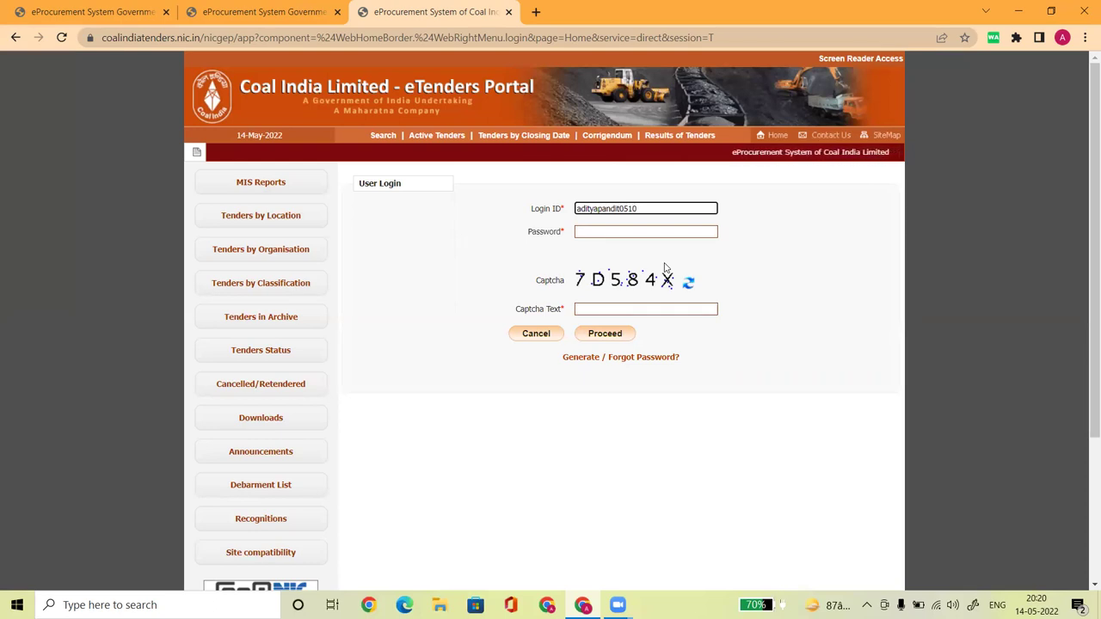
text(@gm)
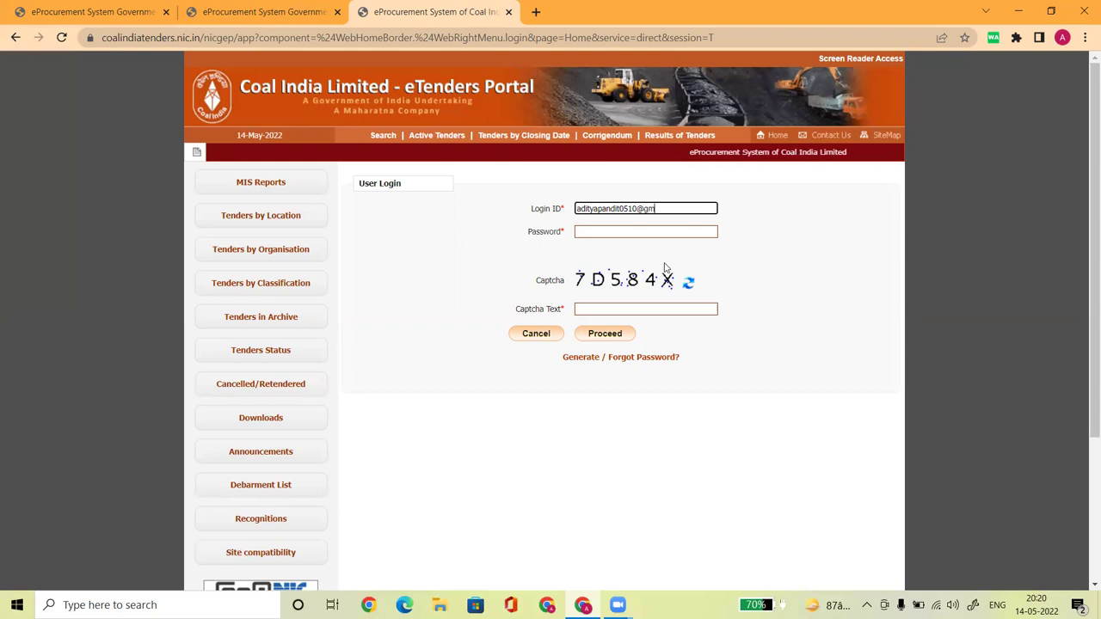
text(ail.com)
key(Tab)
text(a******)
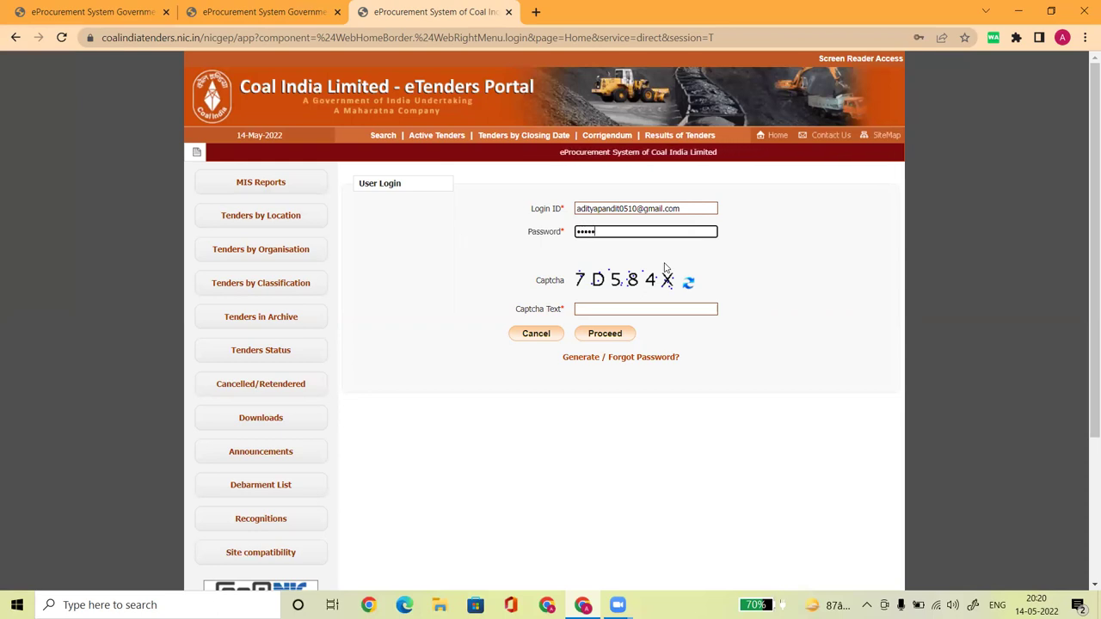
text(**)
key(Tab)
key(Tab)
text(7D5)
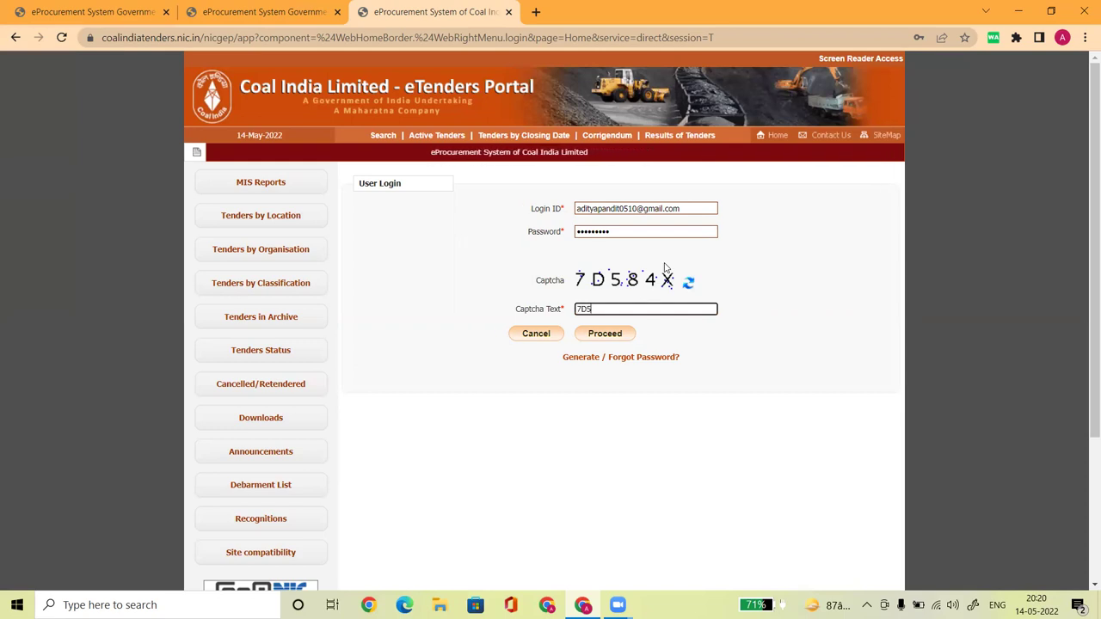
text(84X)
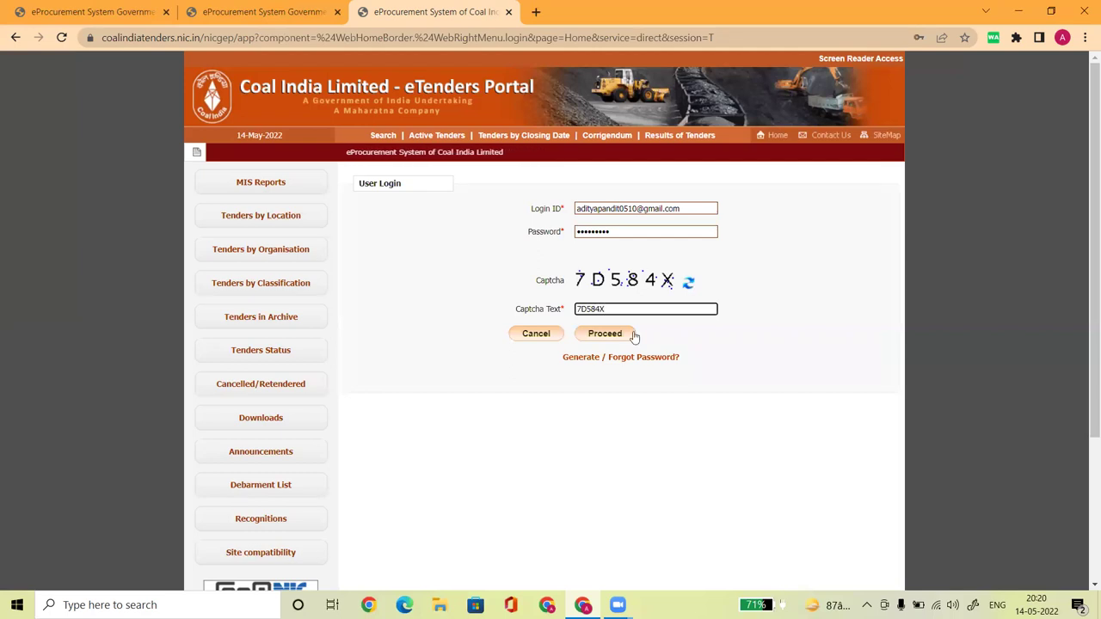
click(619, 338)
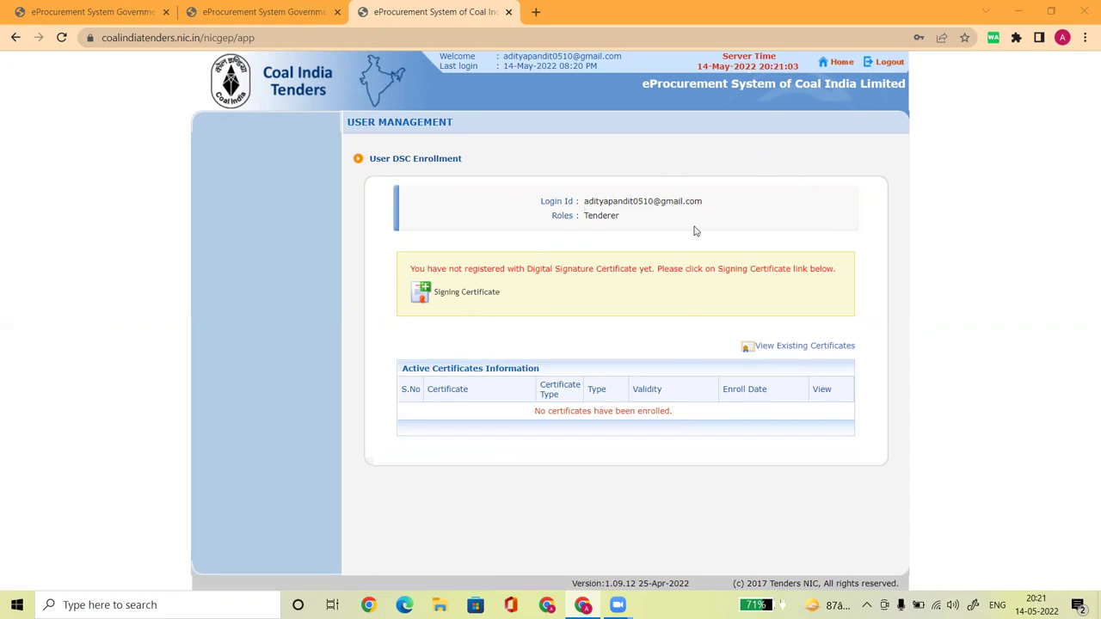
Open the Signing Certificate link on the User DSC Enrollment page
click(464, 296)
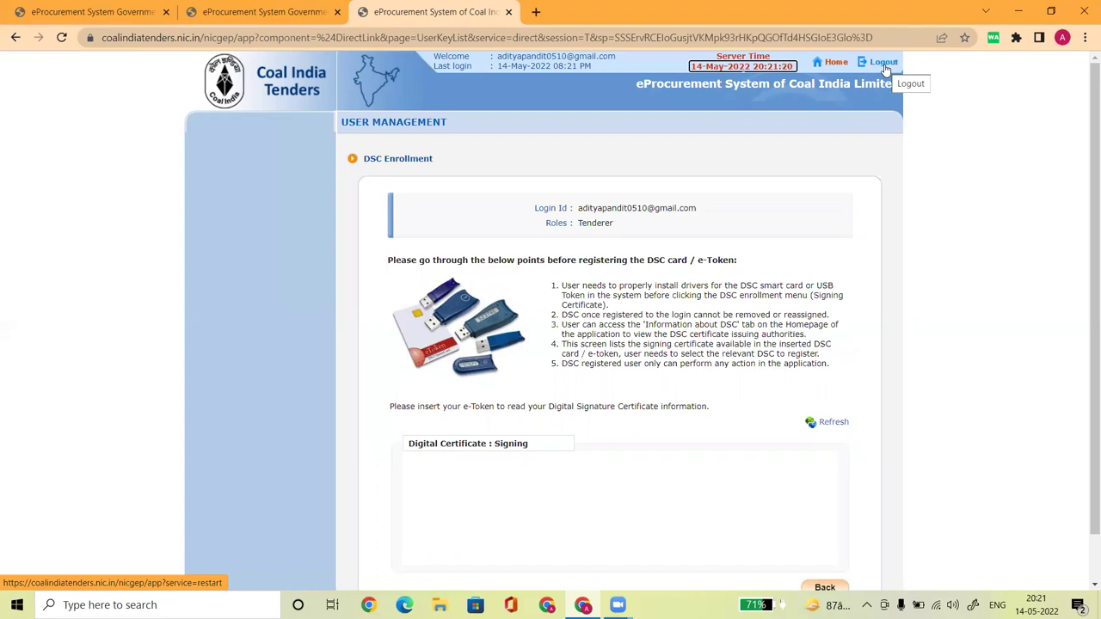
Go Home, reload the exception page, and use Re-Login on the session-expired error
click(839, 65)
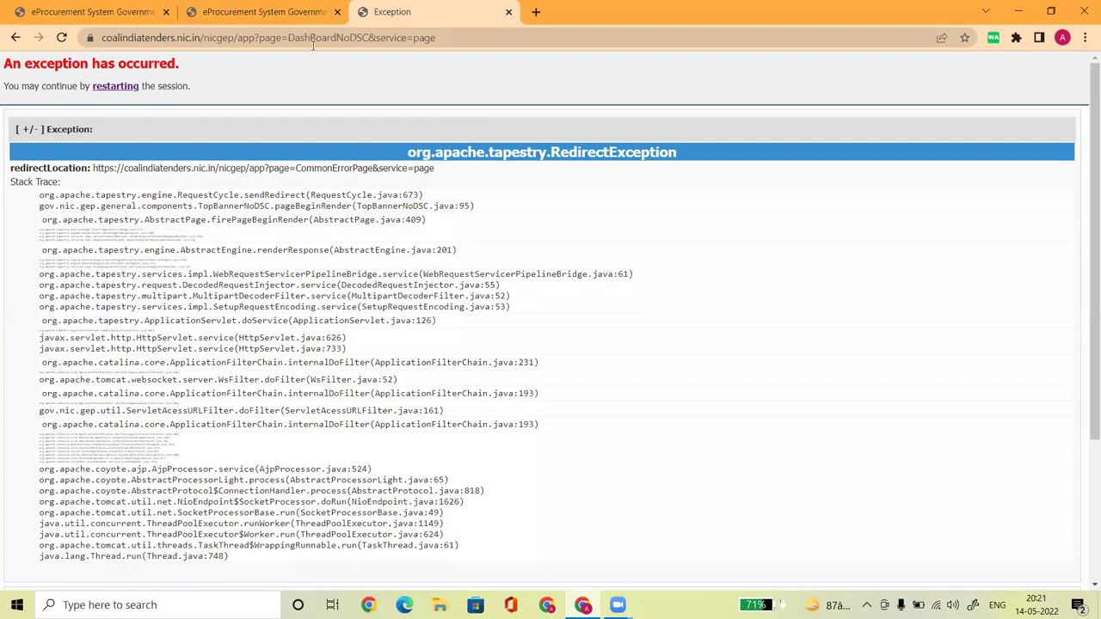
click(313, 41)
key(Return)
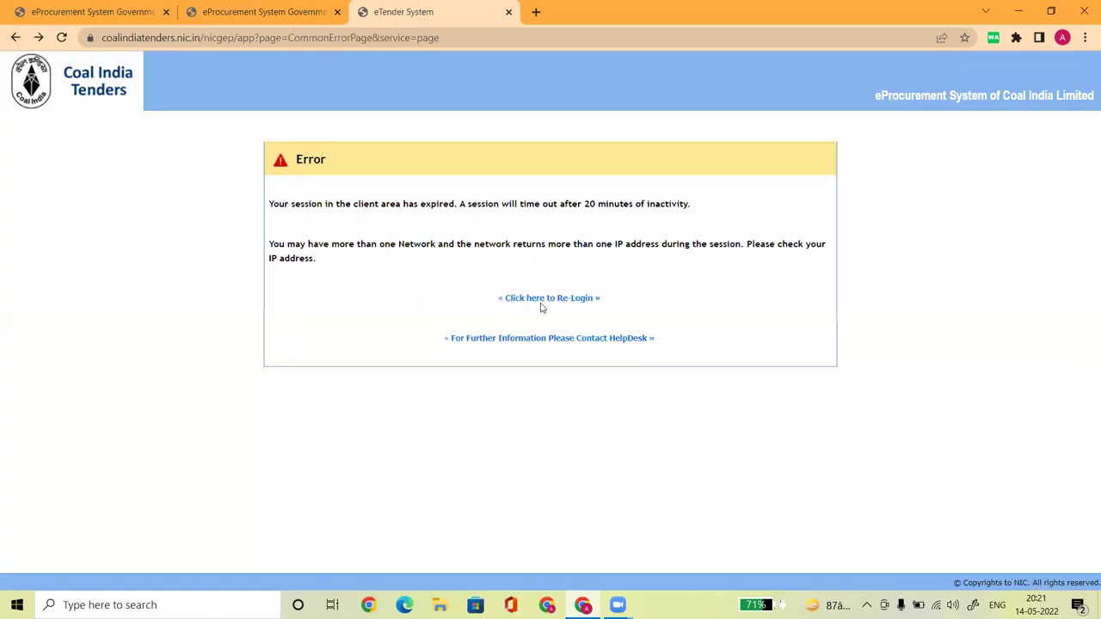
click(542, 299)
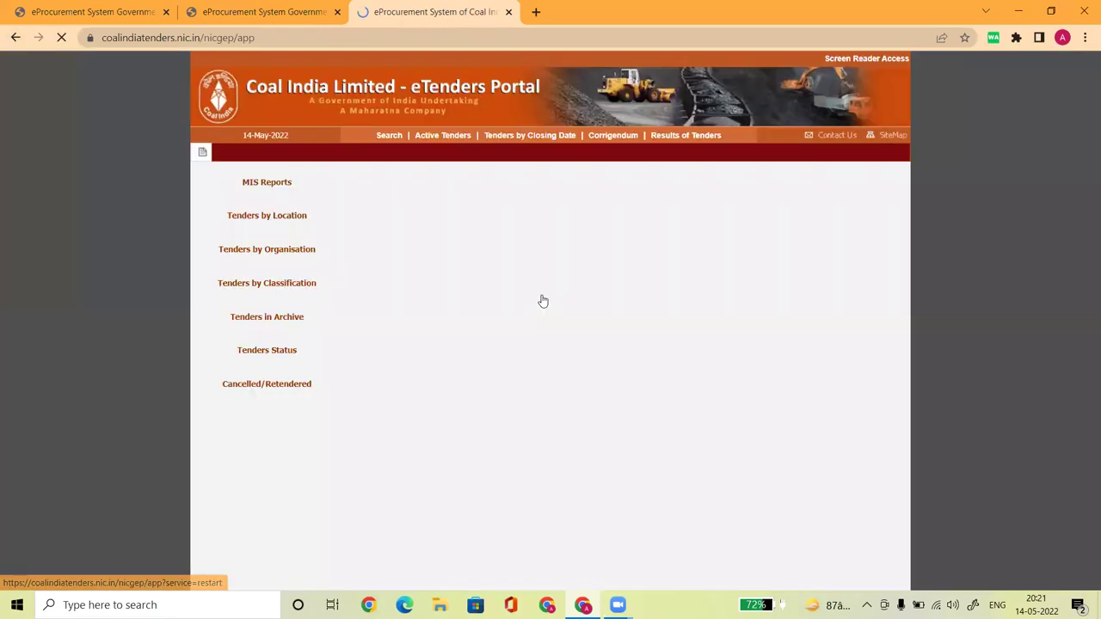